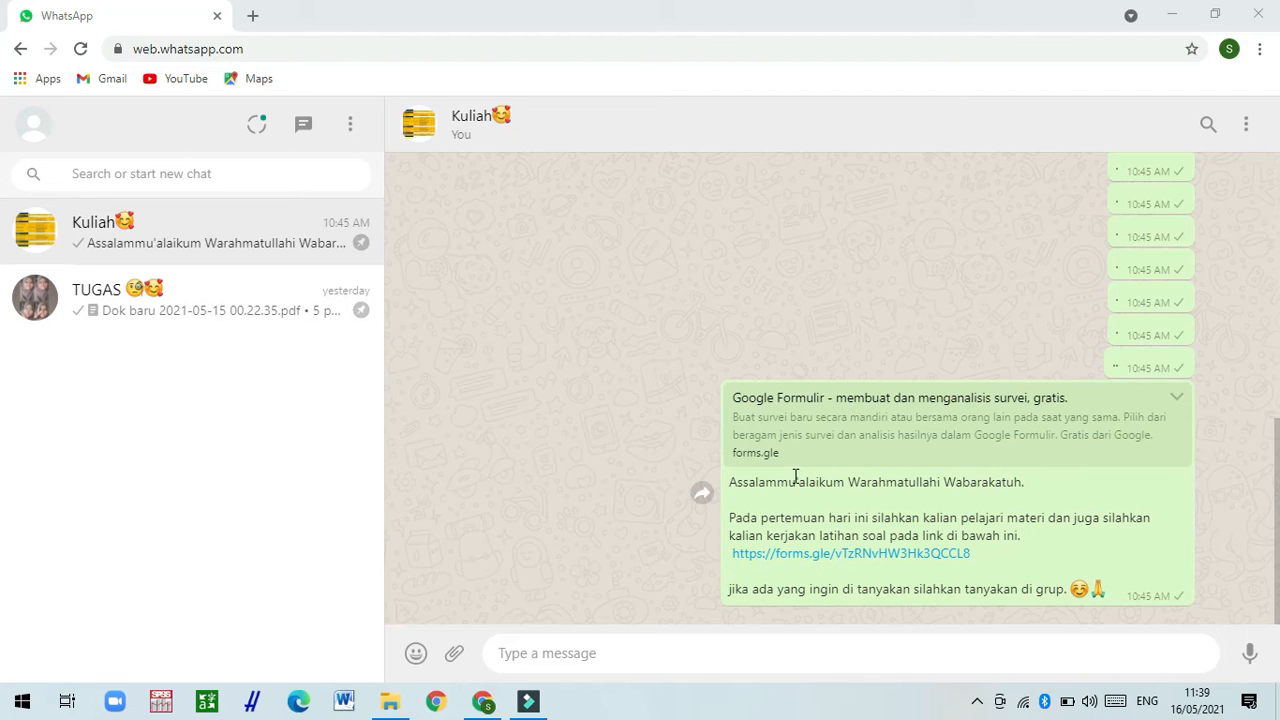
# Open the Google Forms link from the Kuliah chat message and look over the example form
pyautogui.click(856, 555)
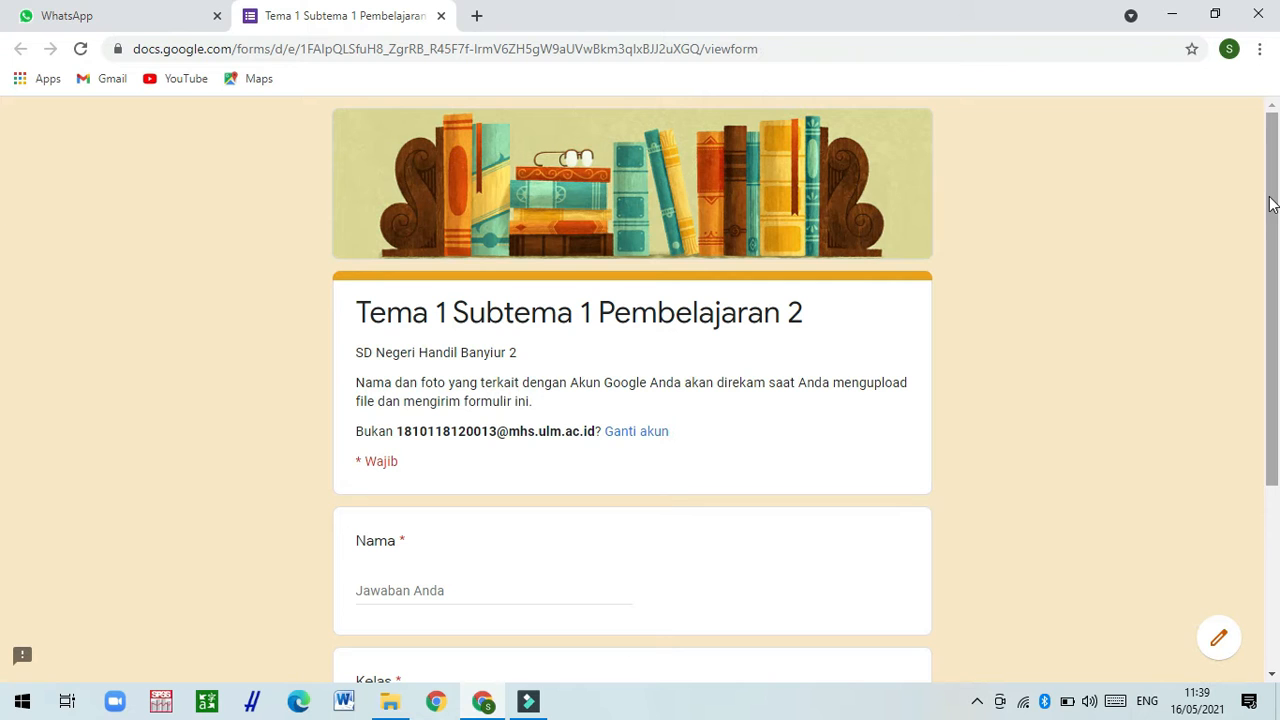
pyautogui.moveTo(1266, 194)
pyautogui.mouseDown()
pyautogui.moveTo(1268, 291)
pyautogui.moveTo(1268, 183)
pyautogui.mouseUp()
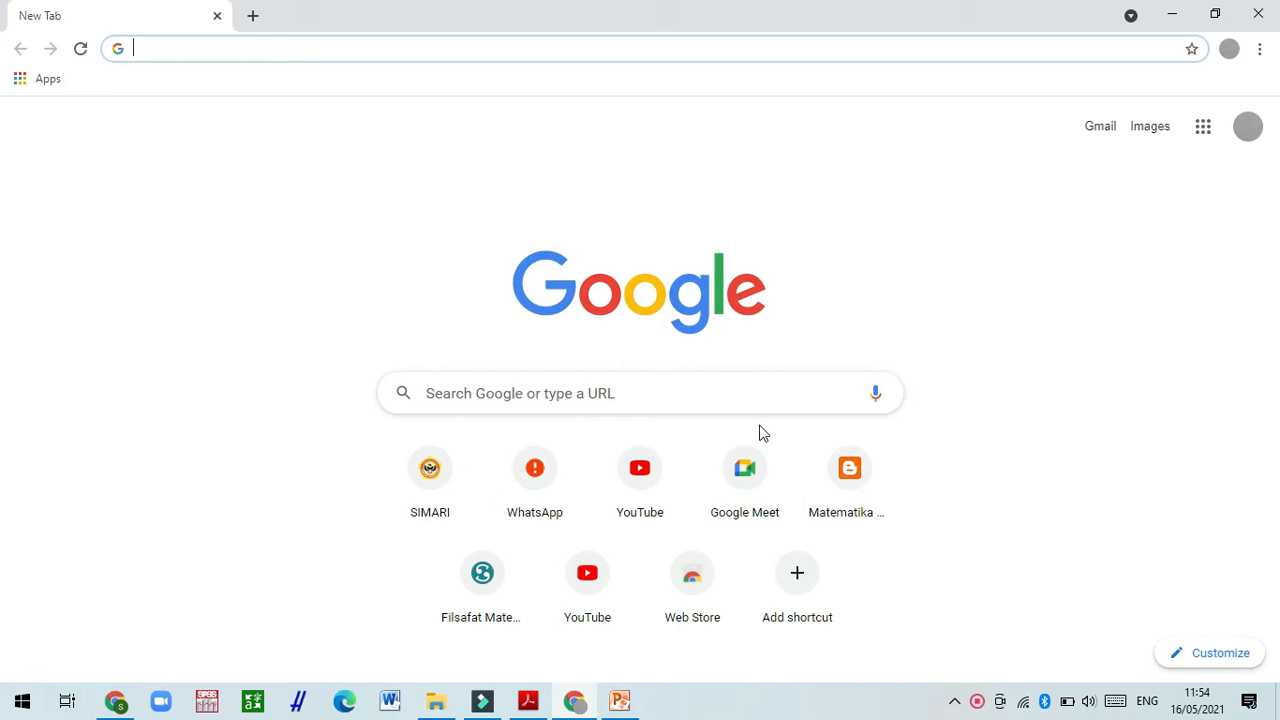
# Search Google for "google drive" and open your Drive from the Google Drive site
pyautogui.click(681, 401)
pyautogui.write('google ')
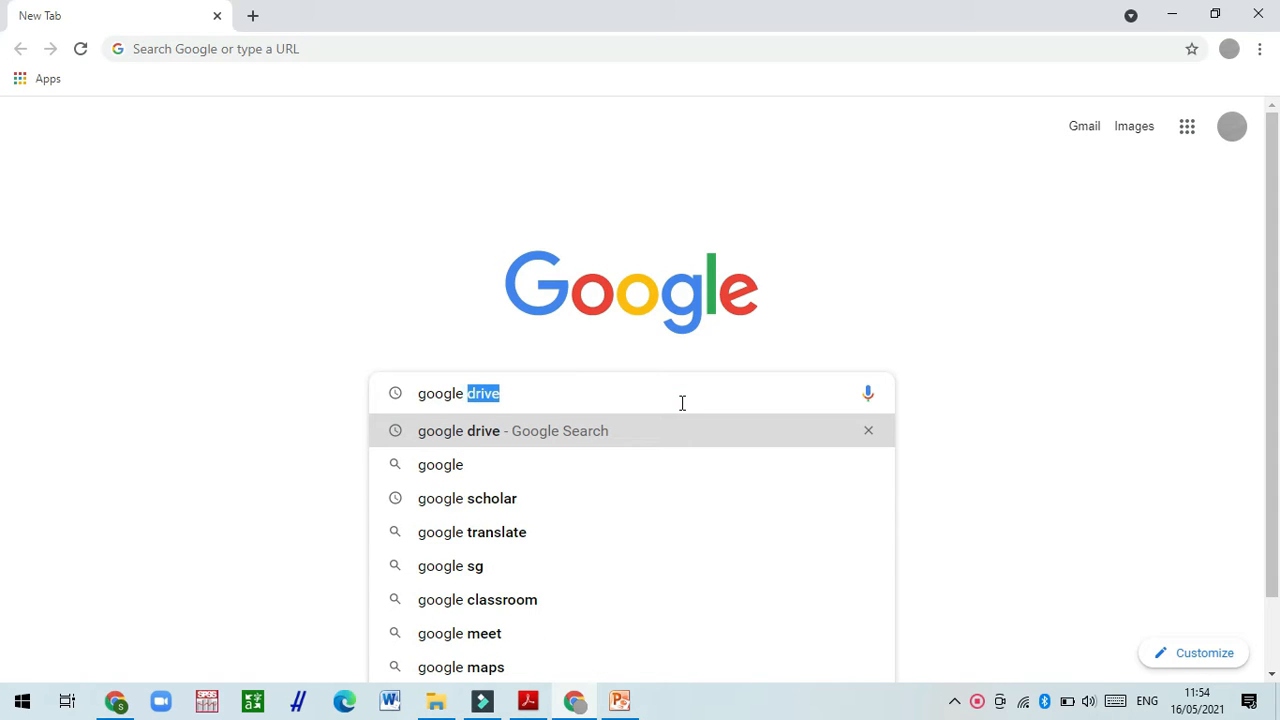
pyautogui.write('drive')
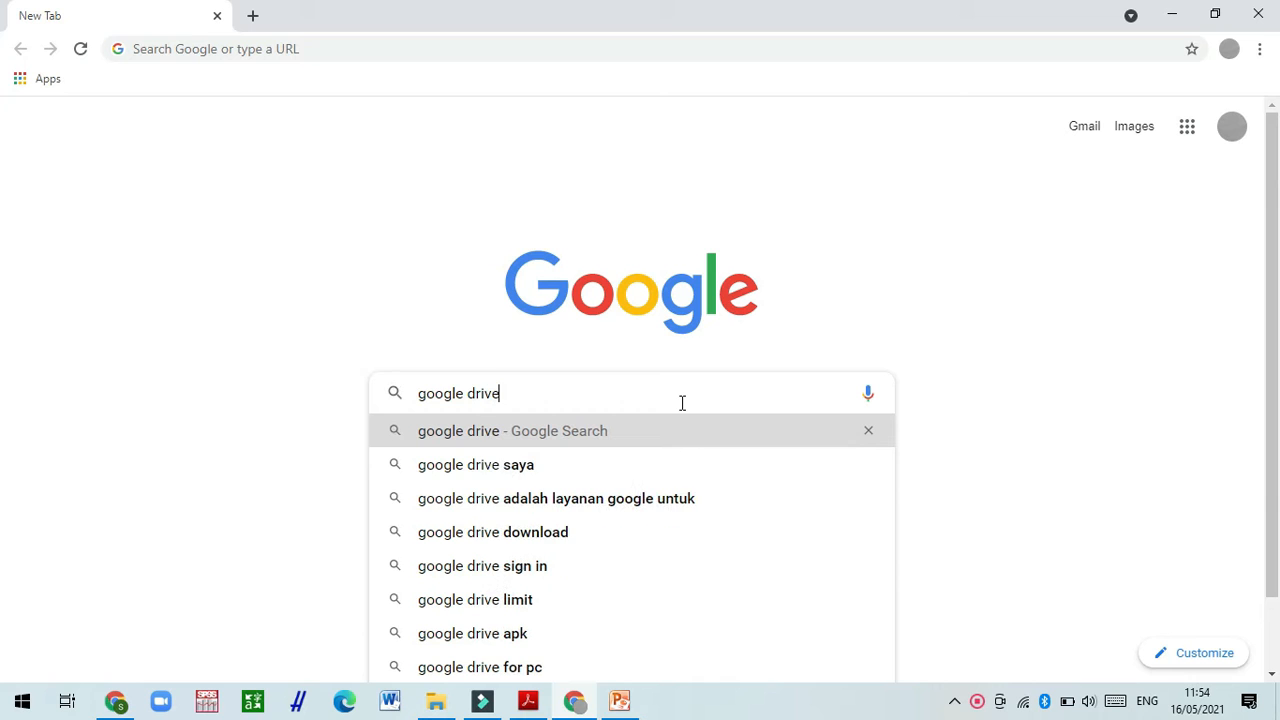
pyautogui.press('Return')
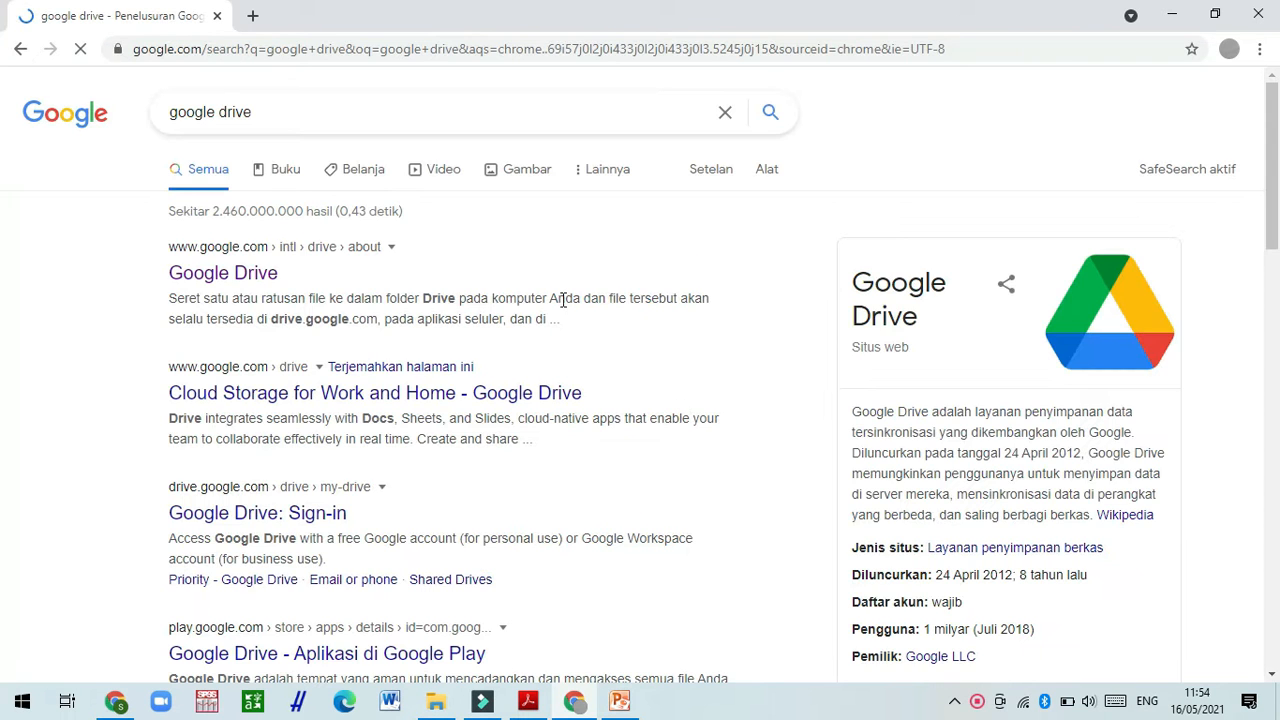
pyautogui.click(249, 277)
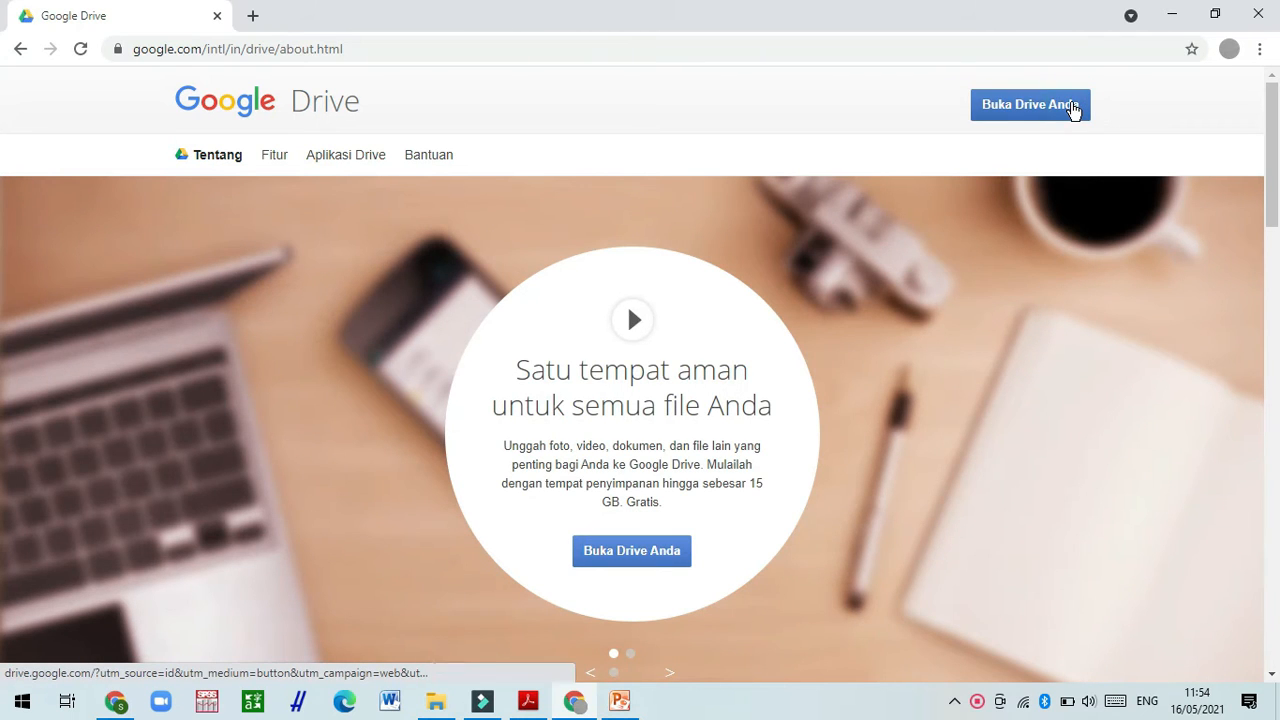
pyautogui.click(1073, 110)
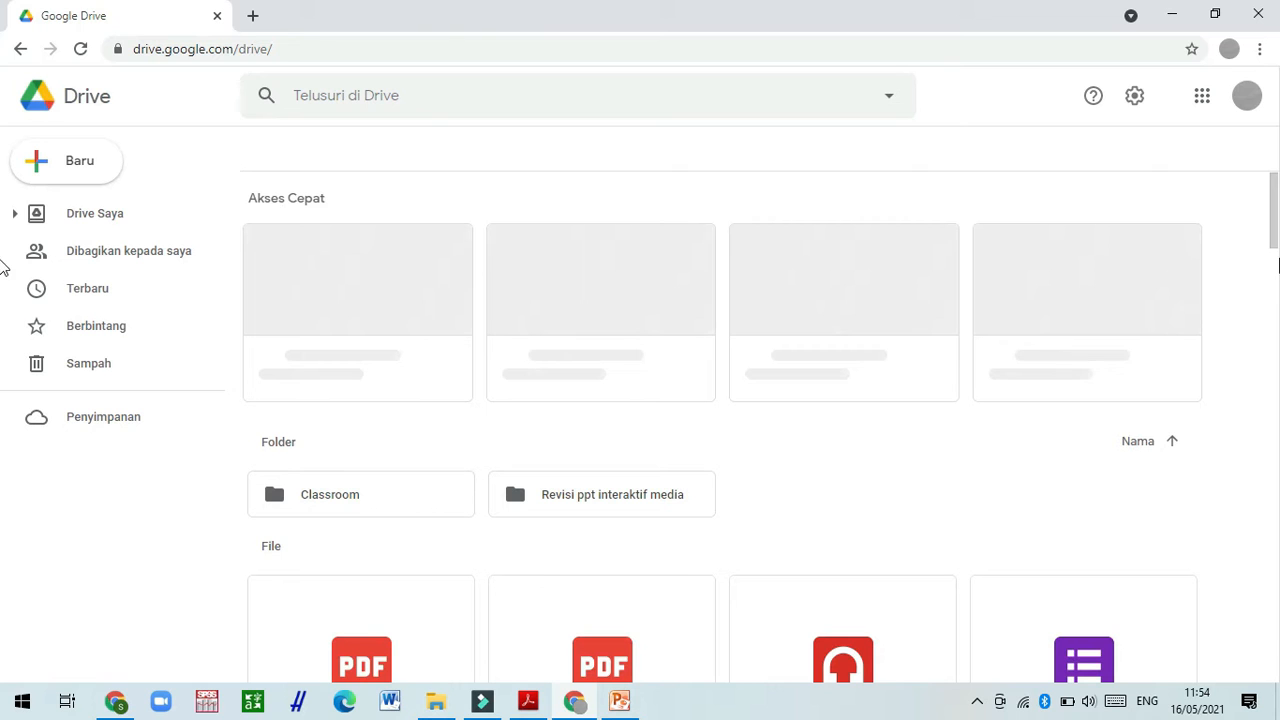
# Create a new folder named "Kelas 6" in Drive Saya
pyautogui.moveTo(1273, 231); pyautogui.dragTo(1272, 239)
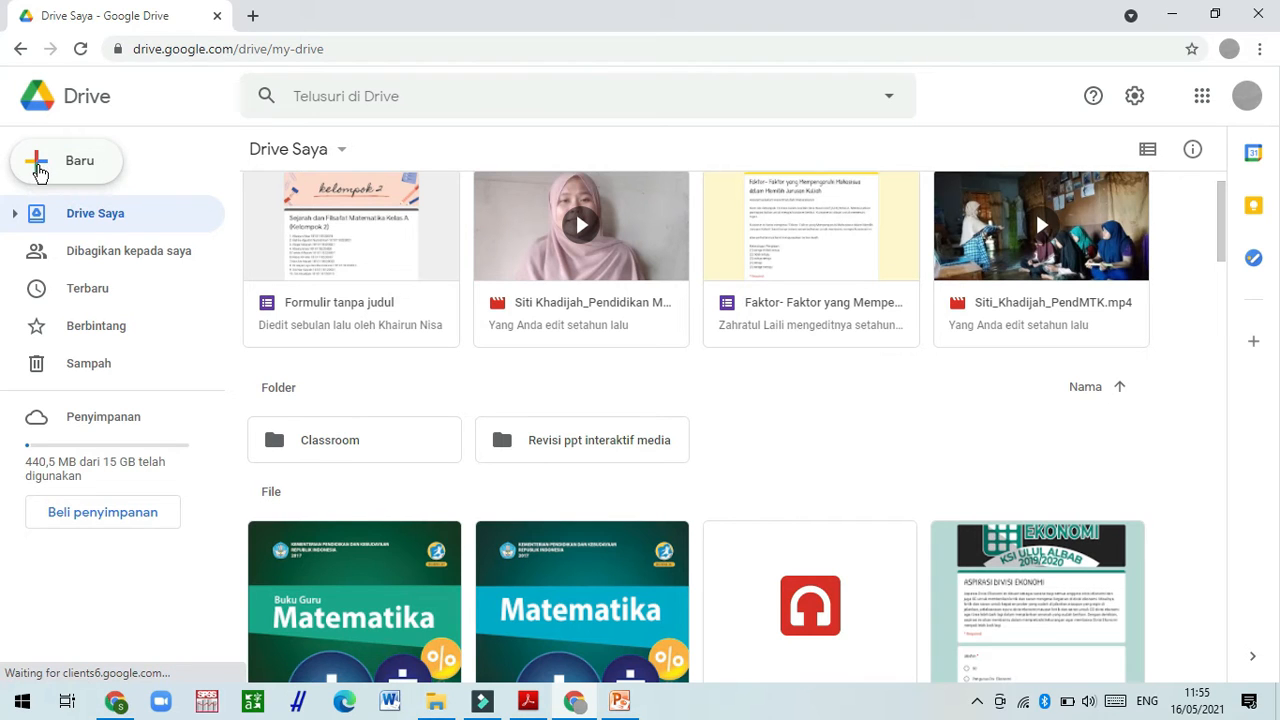
pyautogui.click(47, 168)
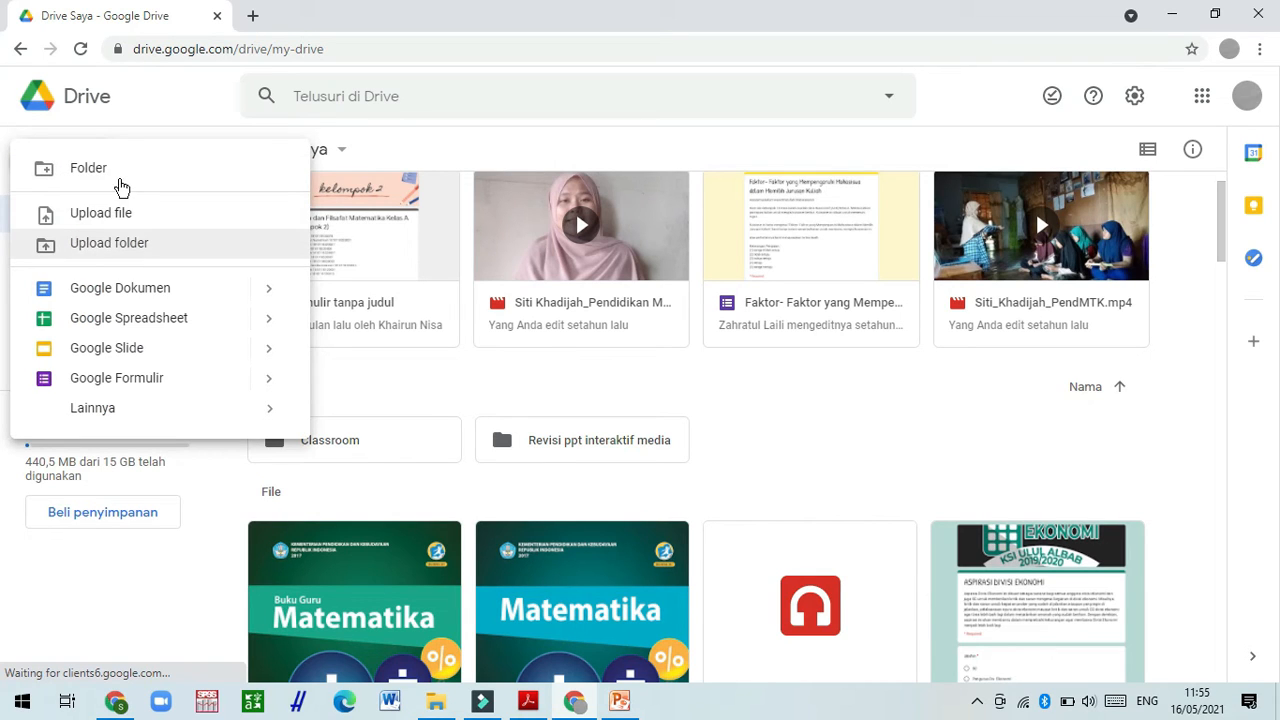
pyautogui.click(117, 170)
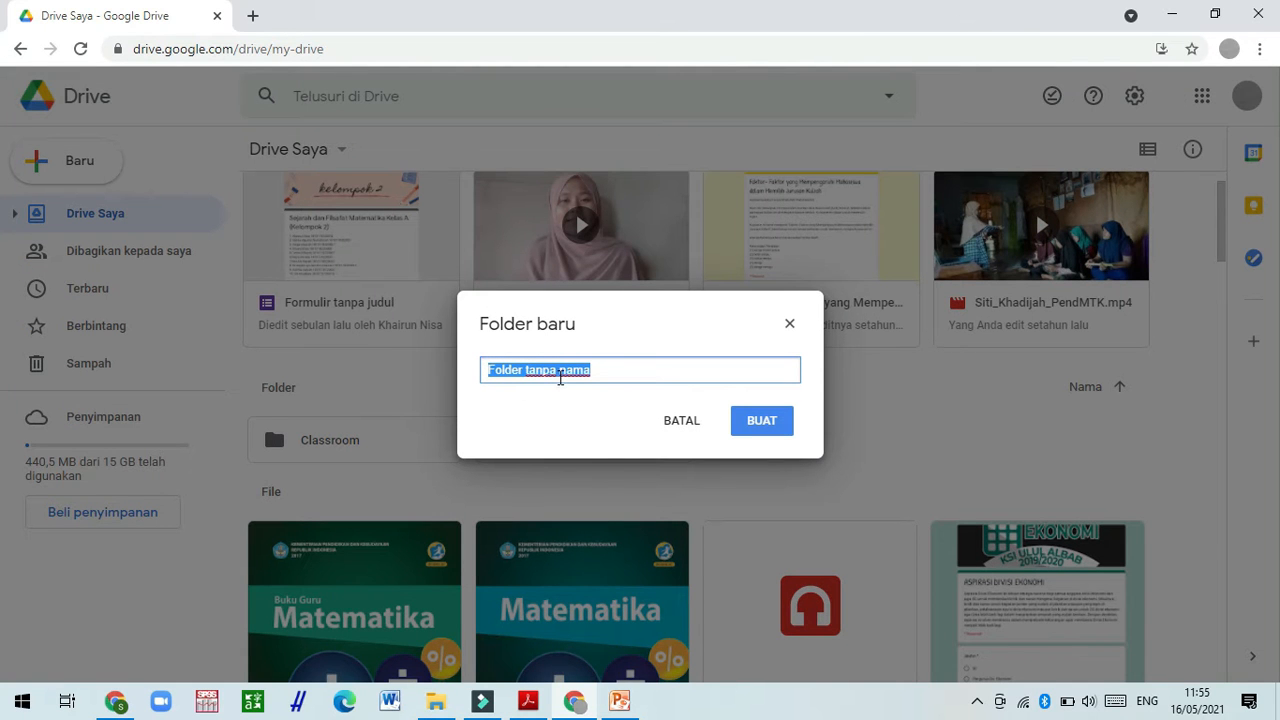
pyautogui.press('BackSpace')
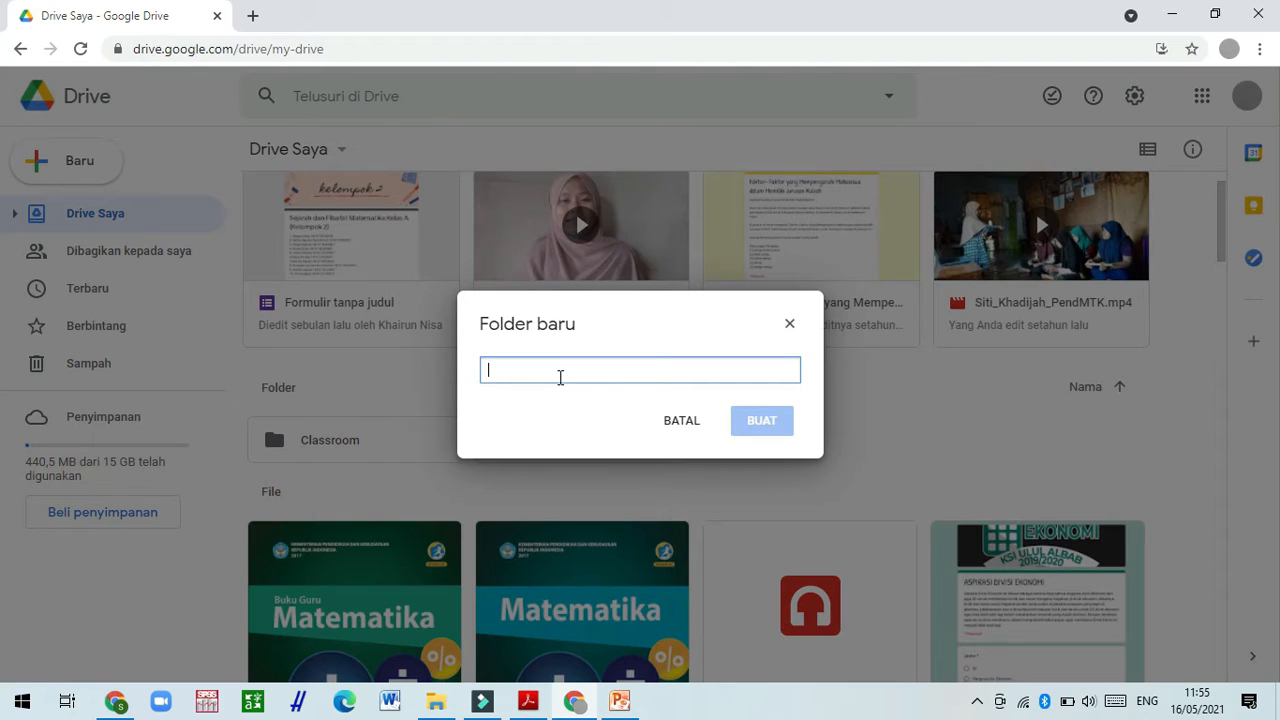
pyautogui.press('capslock')
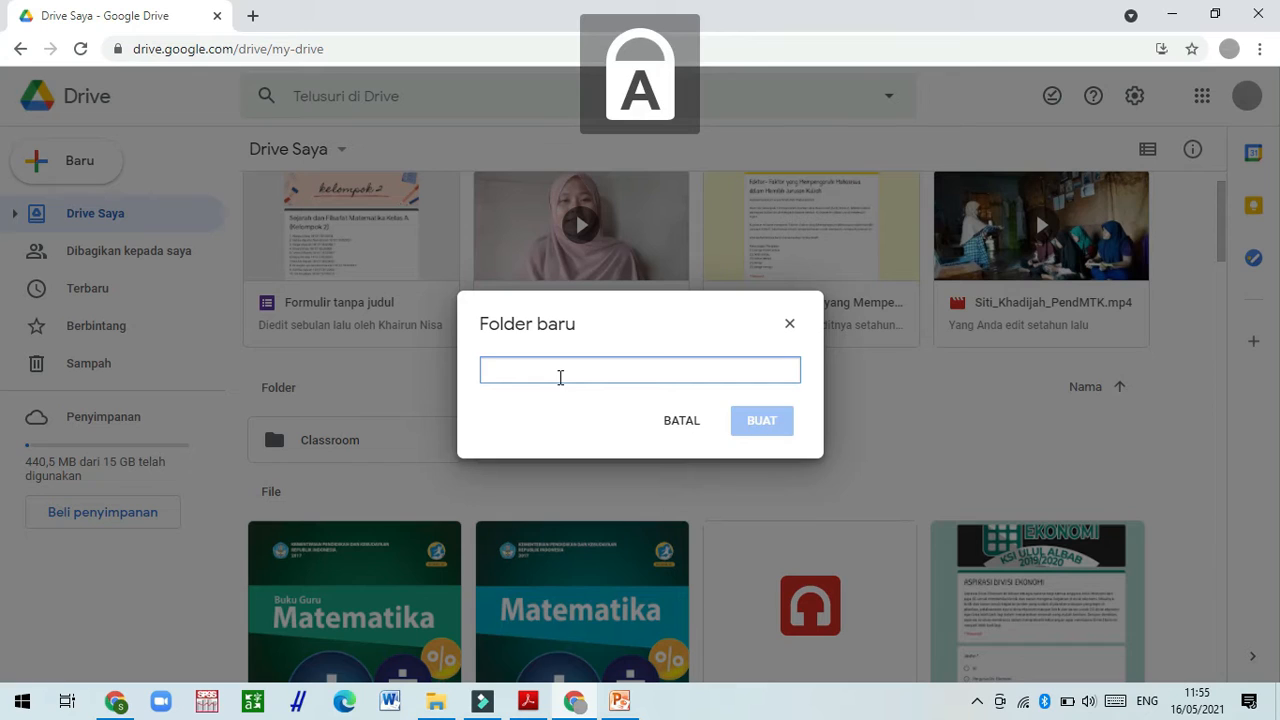
pyautogui.write('K')
pyautogui.press('capslock')
pyautogui.write('elas ')
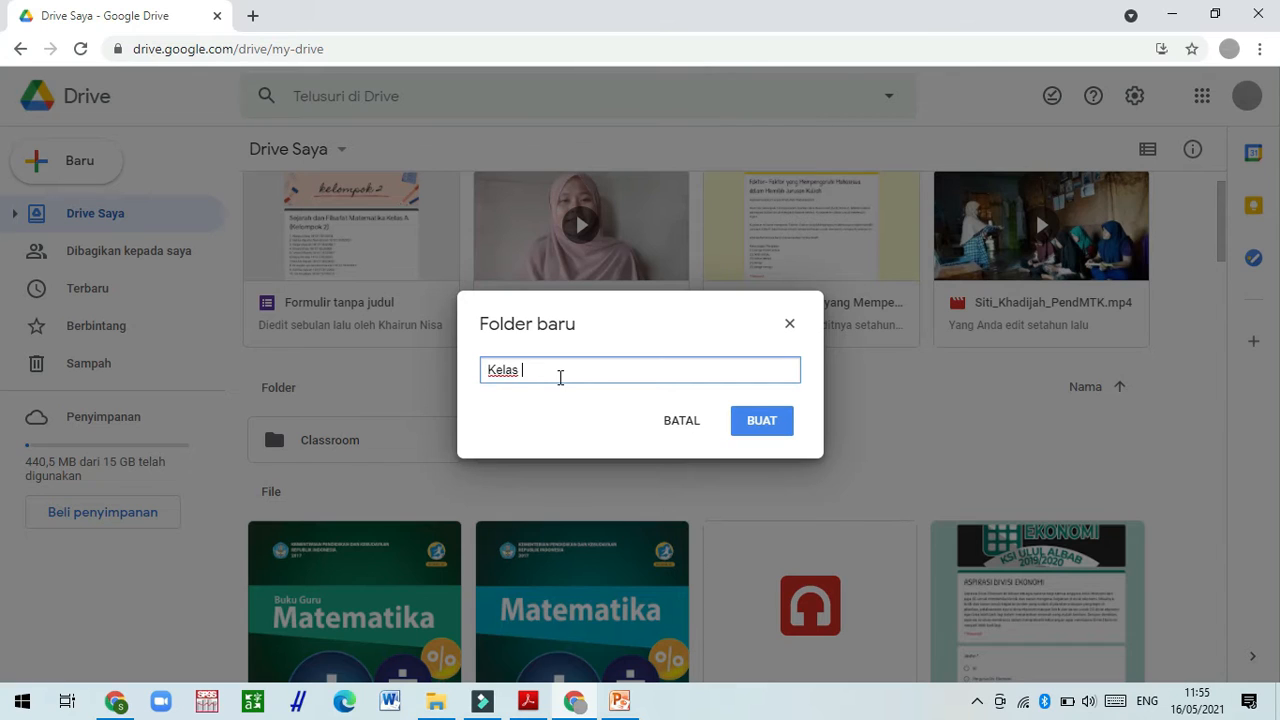
pyautogui.write('6')
pyautogui.click(762, 422)
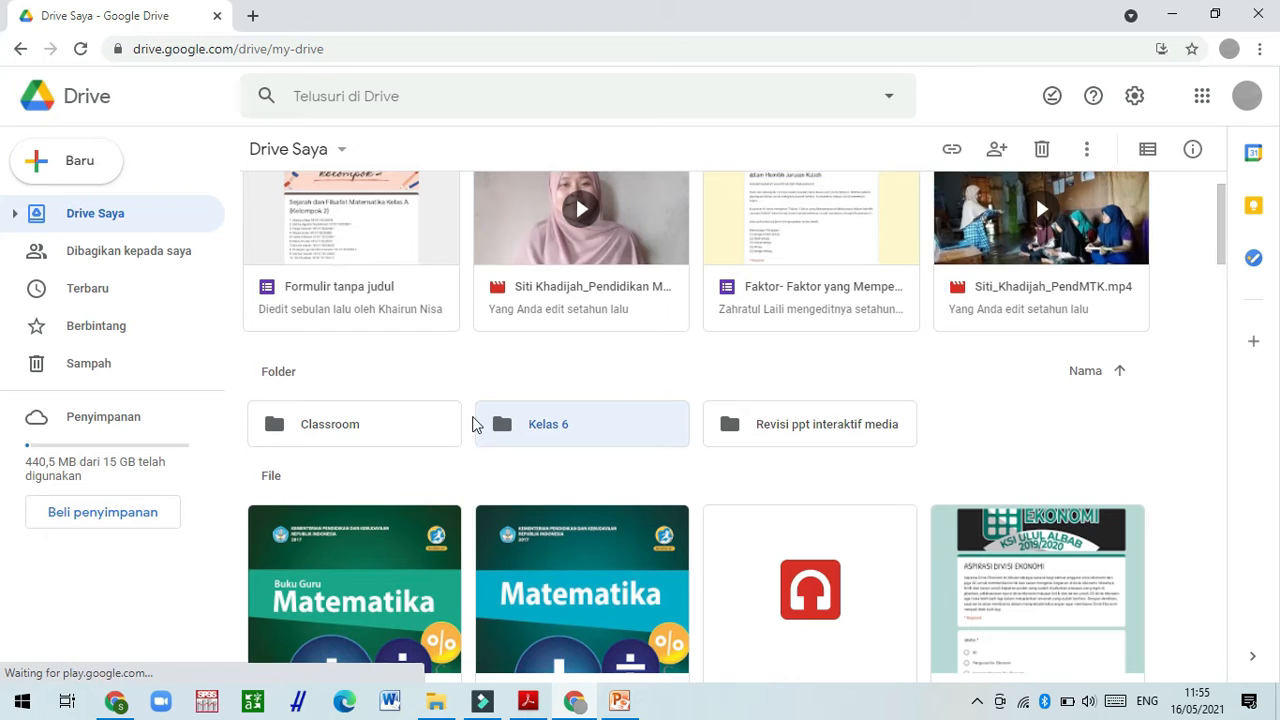
# Open the Kelas 6 folder and create a blank Google Formulir inside it
pyautogui.doubleClick(540, 432)
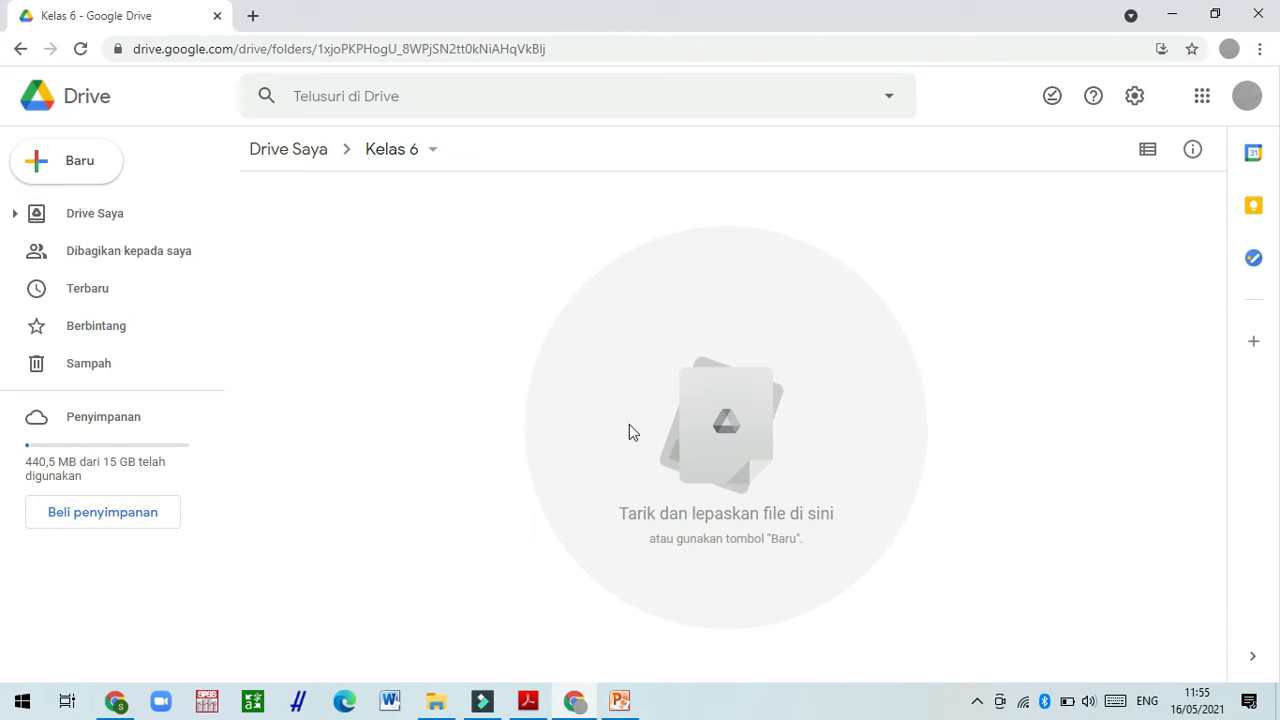
pyautogui.rightClick(348, 229)
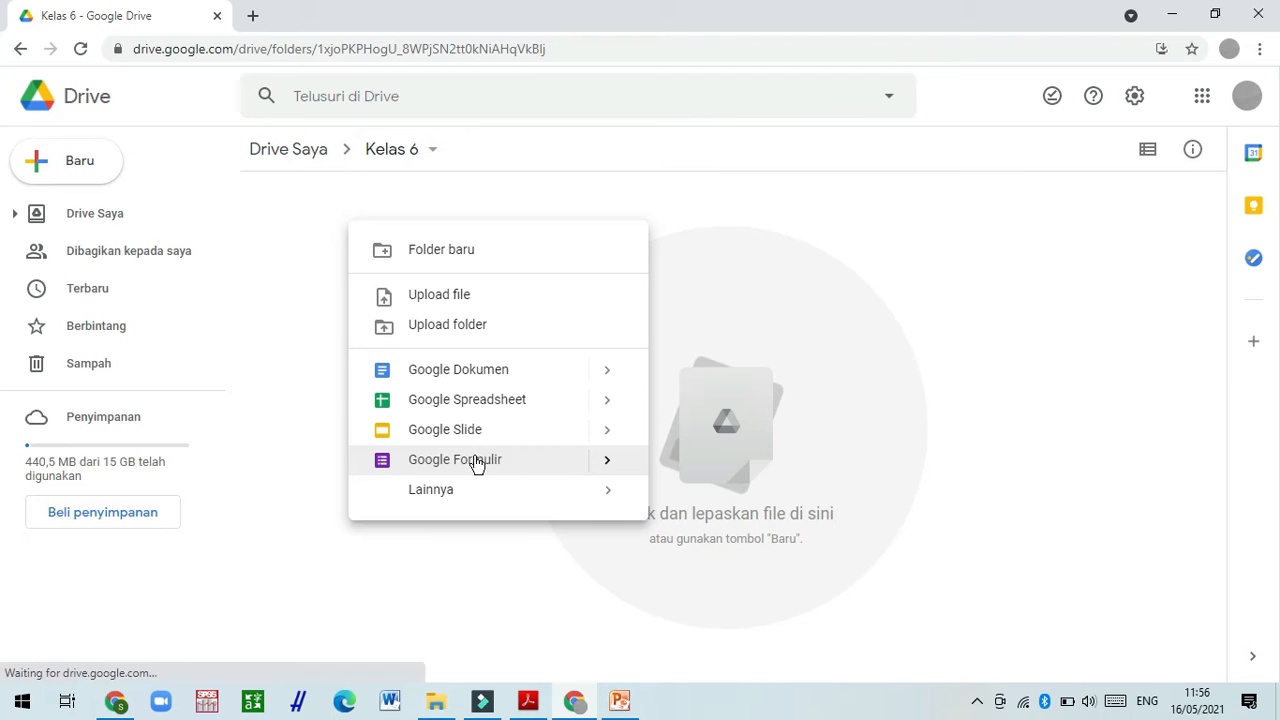
pyautogui.click(605, 466)
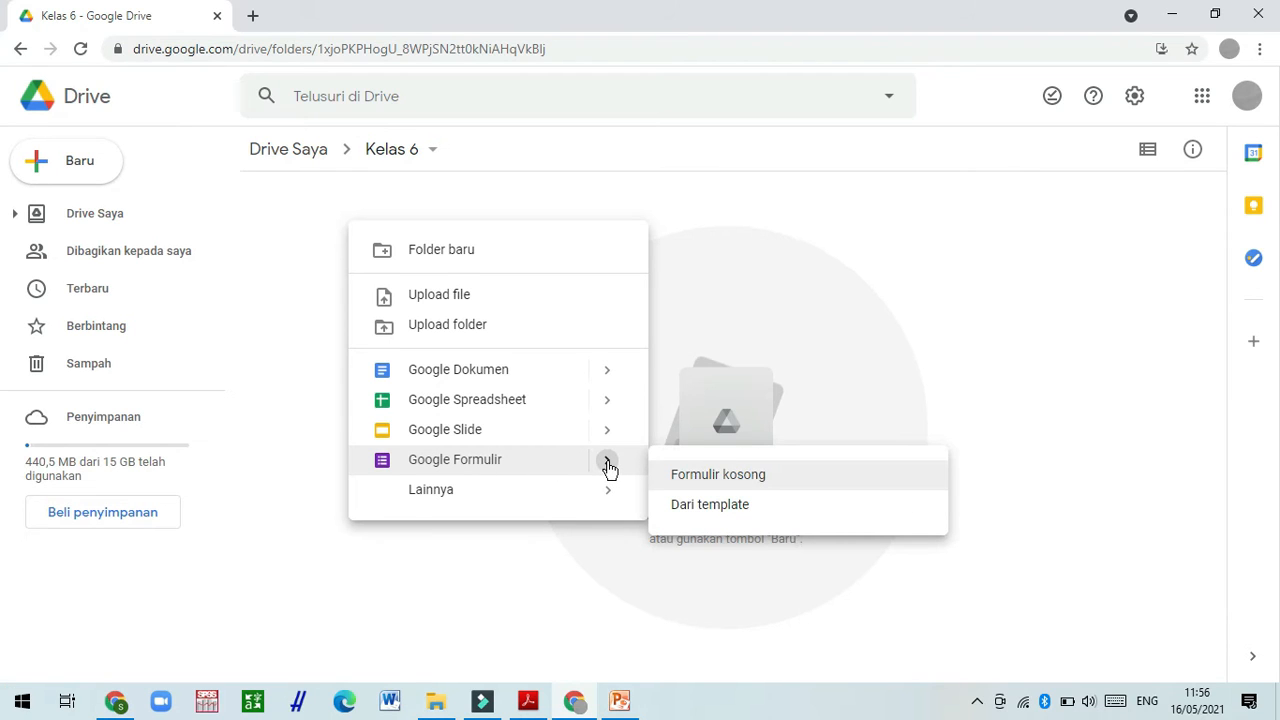
pyautogui.click(788, 490)
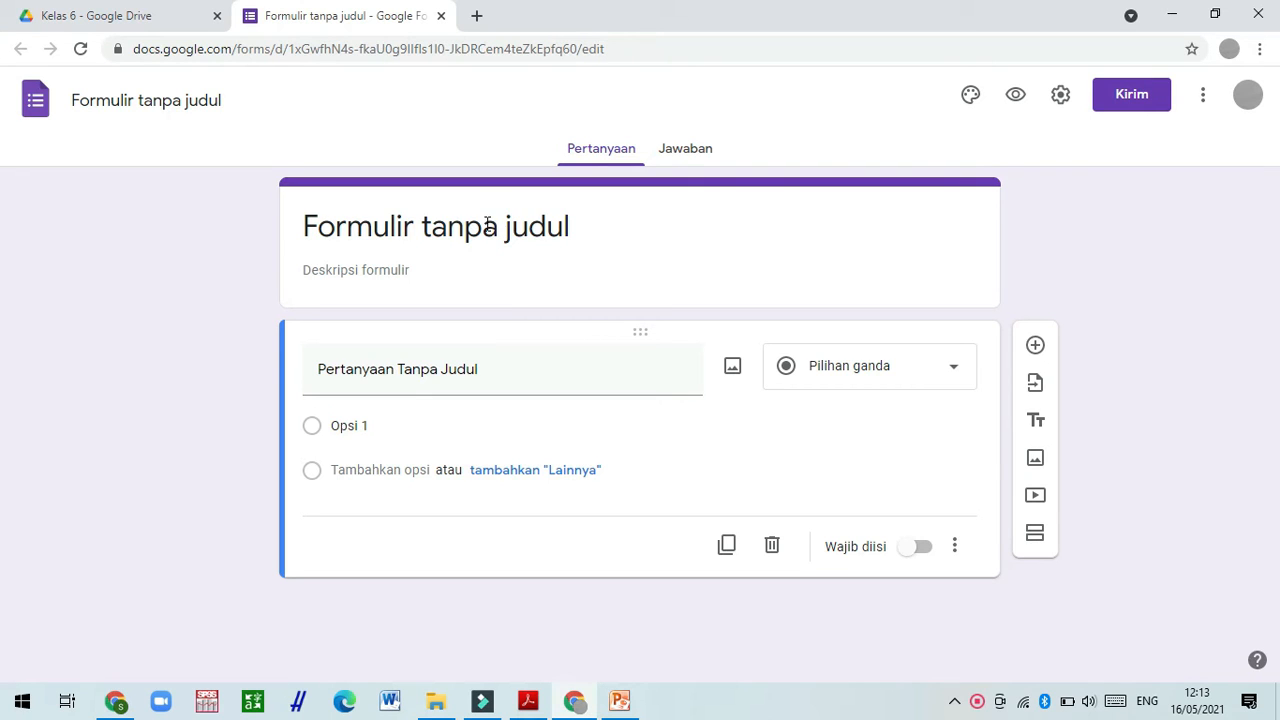
# Set the form's title to "Tema 1 Subtema 1 Pembelajaran 2"
pyautogui.click(536, 231)
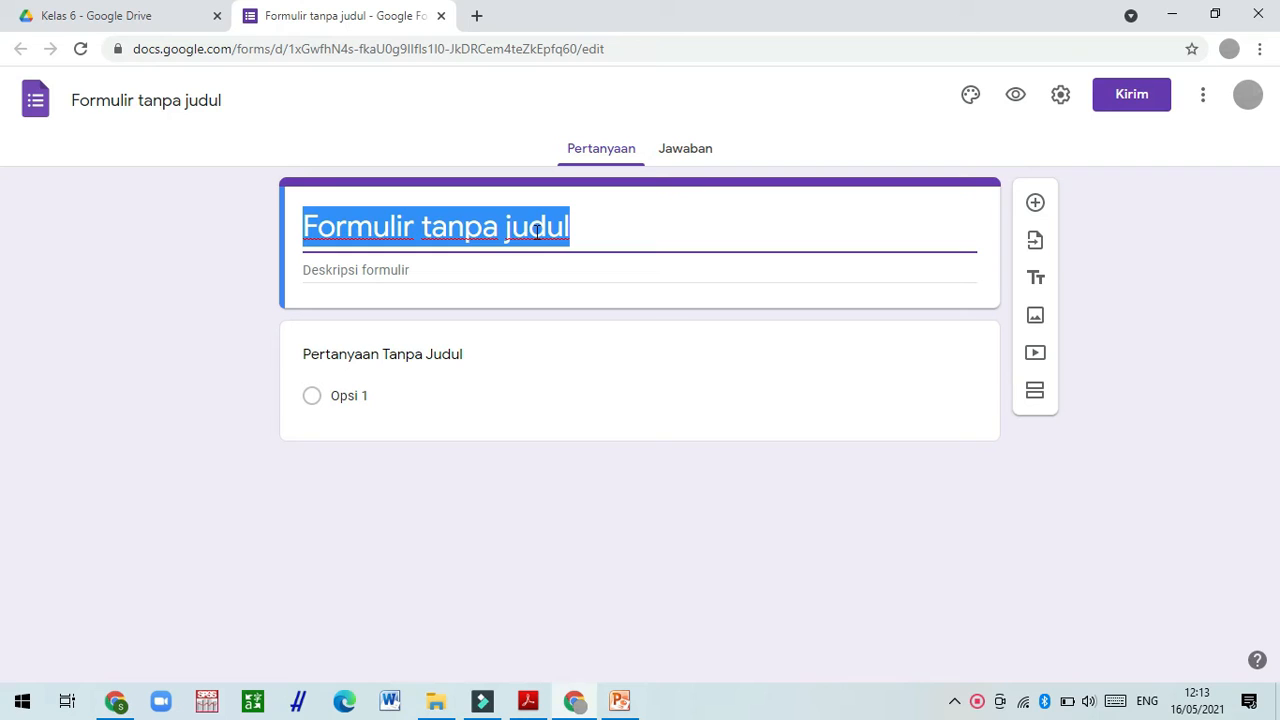
pyautogui.write('t')
pyautogui.press('capslock')
pyautogui.write('E')
pyautogui.press('BackSpace')
pyautogui.press('BackSpace')
pyautogui.press('capslock')
pyautogui.write('Tema')
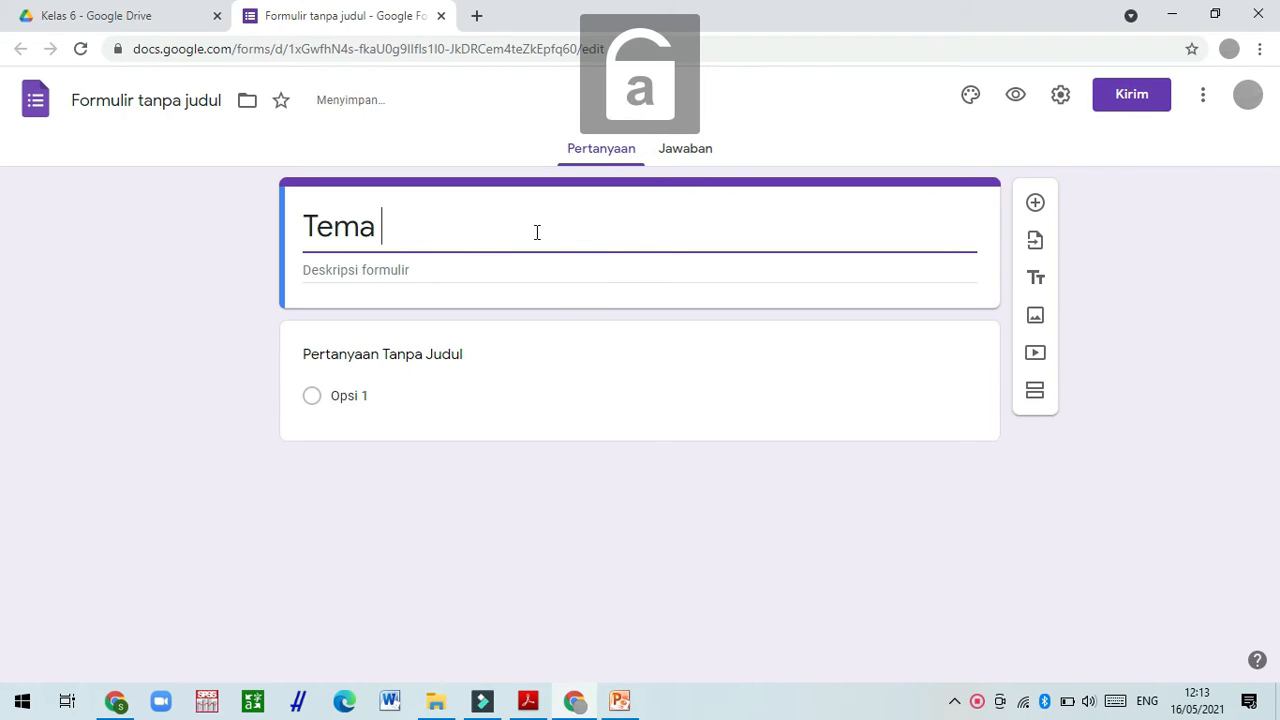
pyautogui.write(' 1')
pyautogui.press('capslock')
pyautogui.write('S')
pyautogui.press('capslock')
pyautogui.write('u')
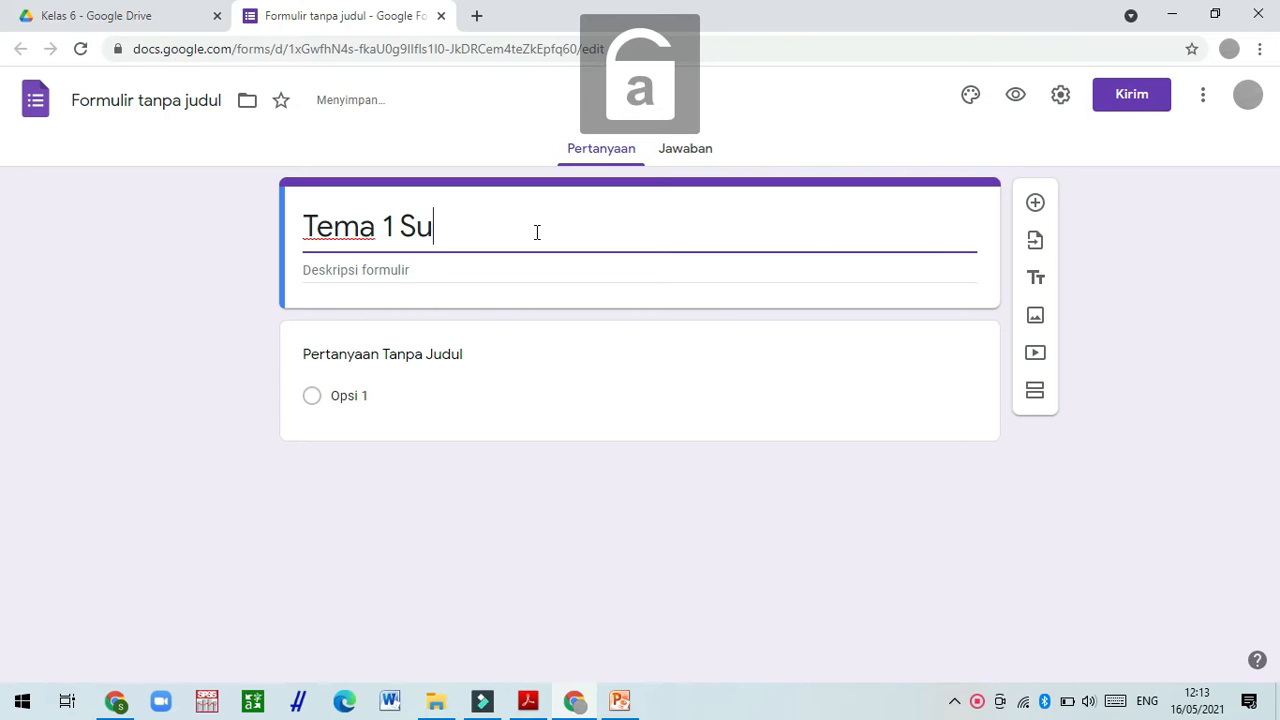
pyautogui.write('btema 1')
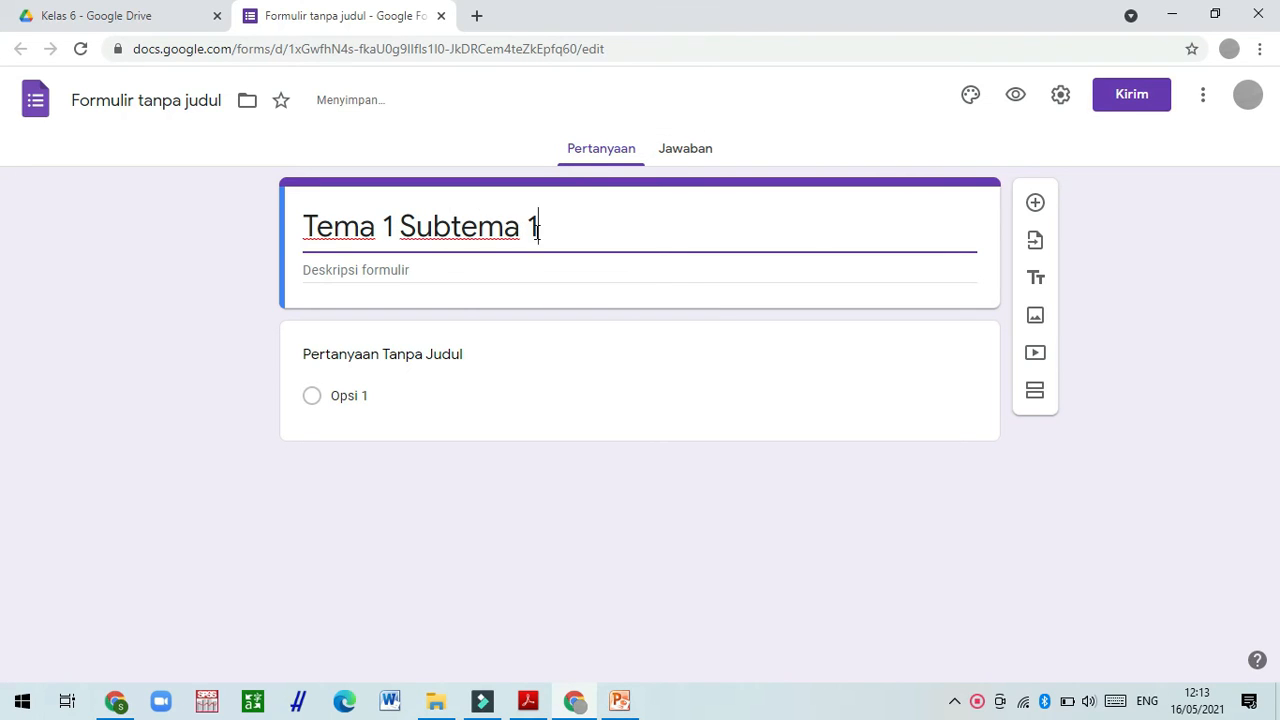
pyautogui.press('capslock')
pyautogui.write('P')
pyautogui.press('capslock')
pyautogui.write('em')
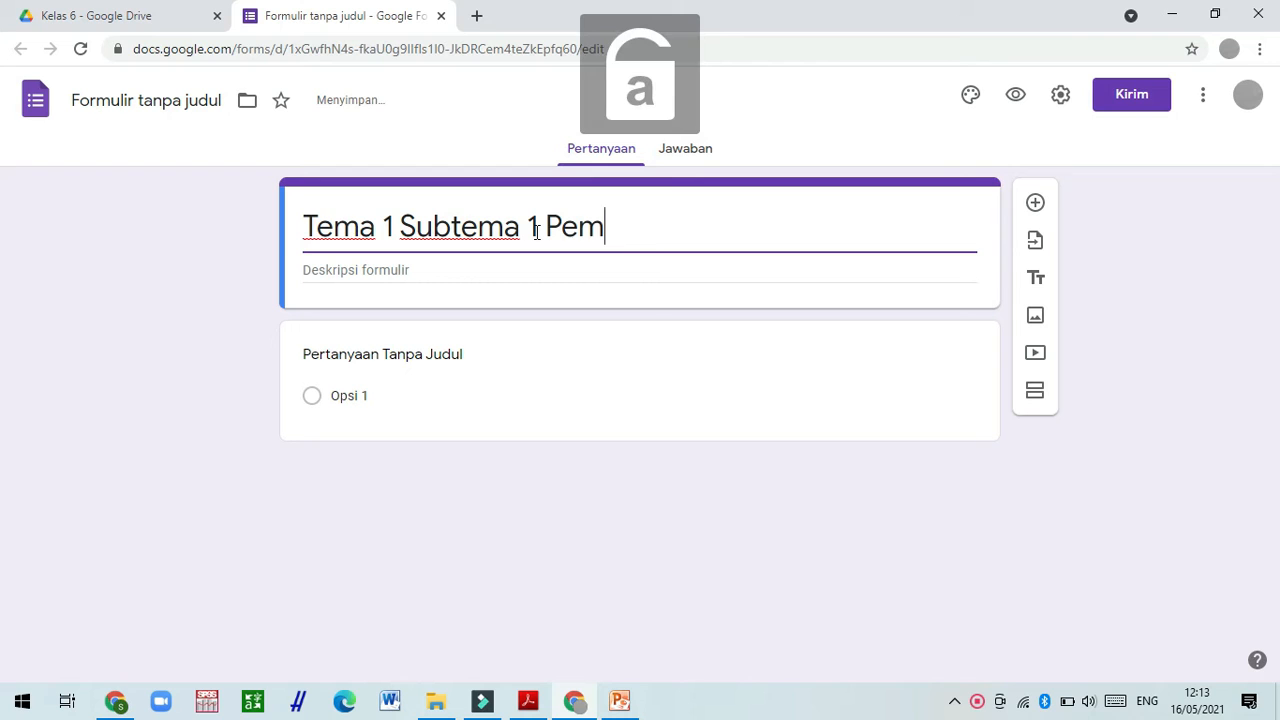
pyautogui.write('belajaran 2')
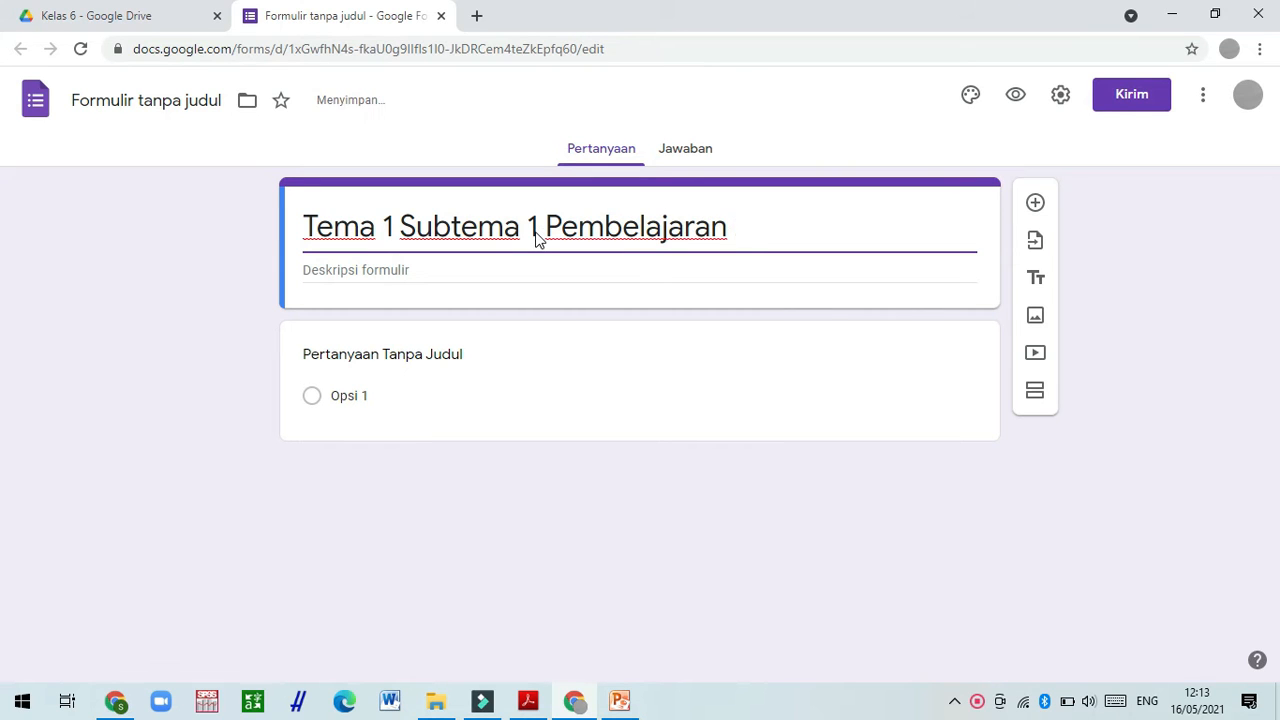
# Enter "Kelas VI SD Negeri Handil Banyiur 2" as the form's description
pyautogui.click(404, 272)
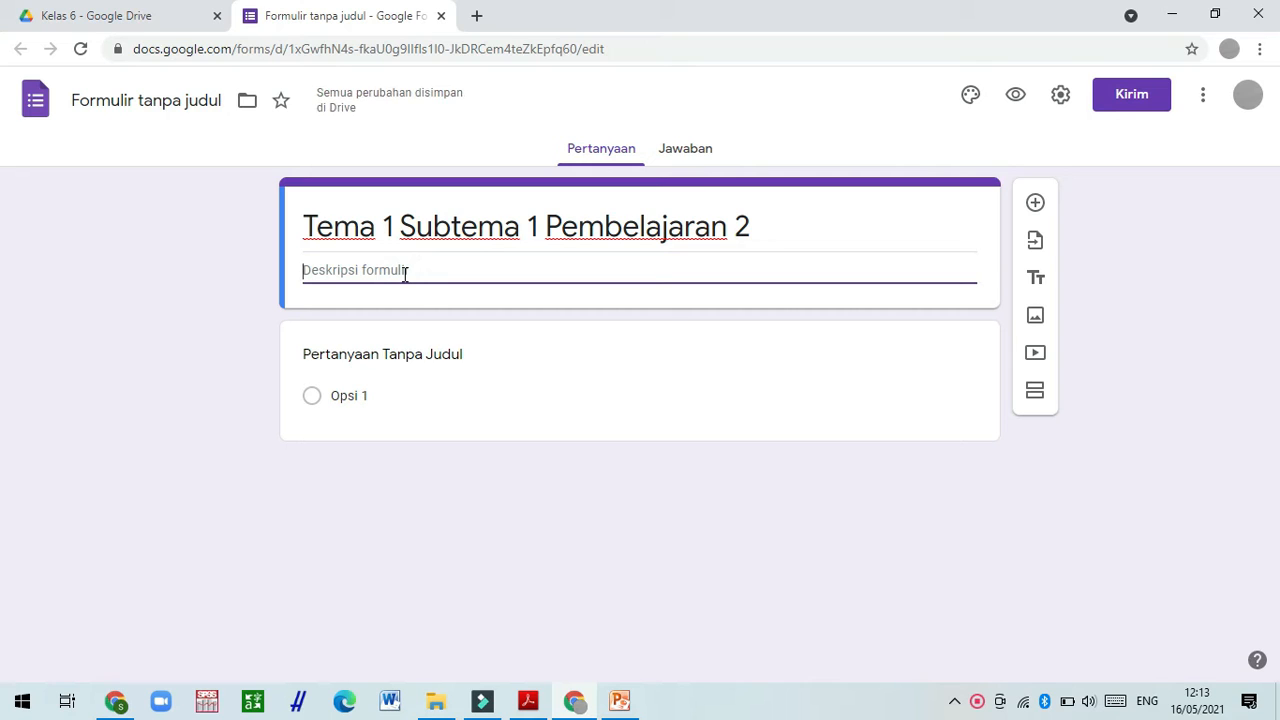
pyautogui.press('capslock')
pyautogui.write('K')
pyautogui.press('capslock')
pyautogui.write('elas')
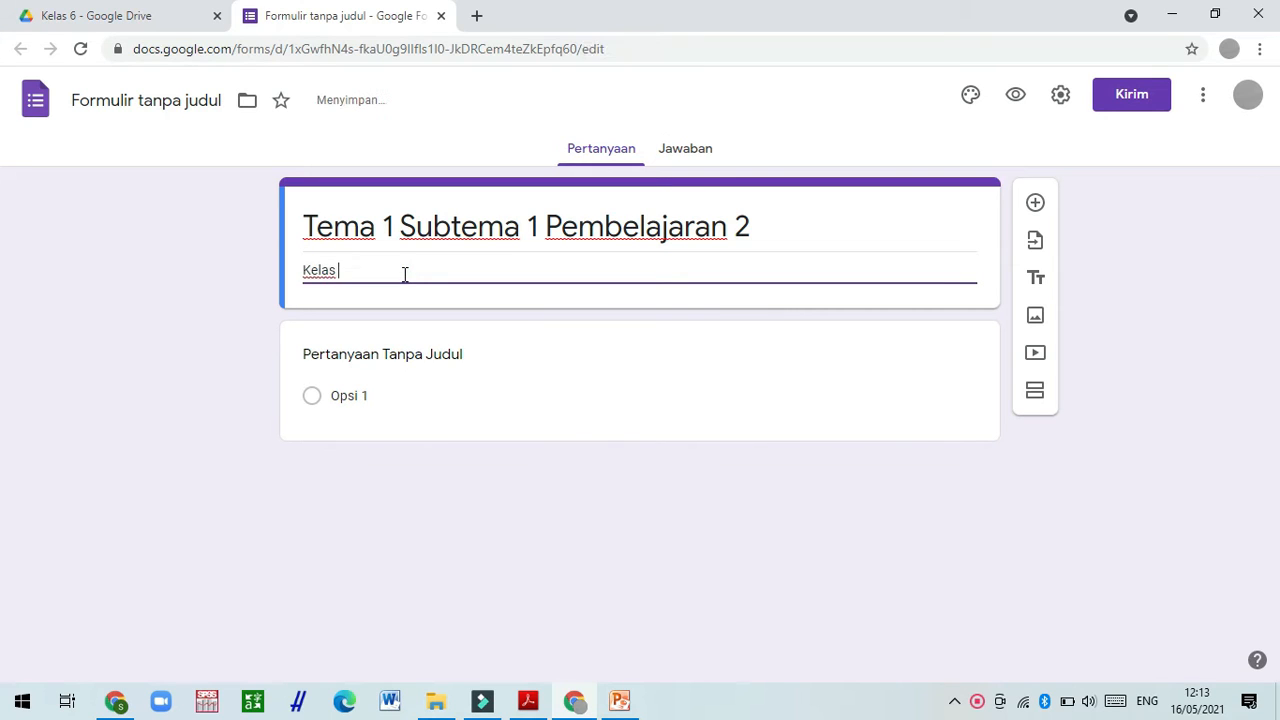
pyautogui.press('capslock')
pyautogui.write('VI')
pyautogui.write('SD N')
pyautogui.press('capslock')
pyautogui.write('egeri')
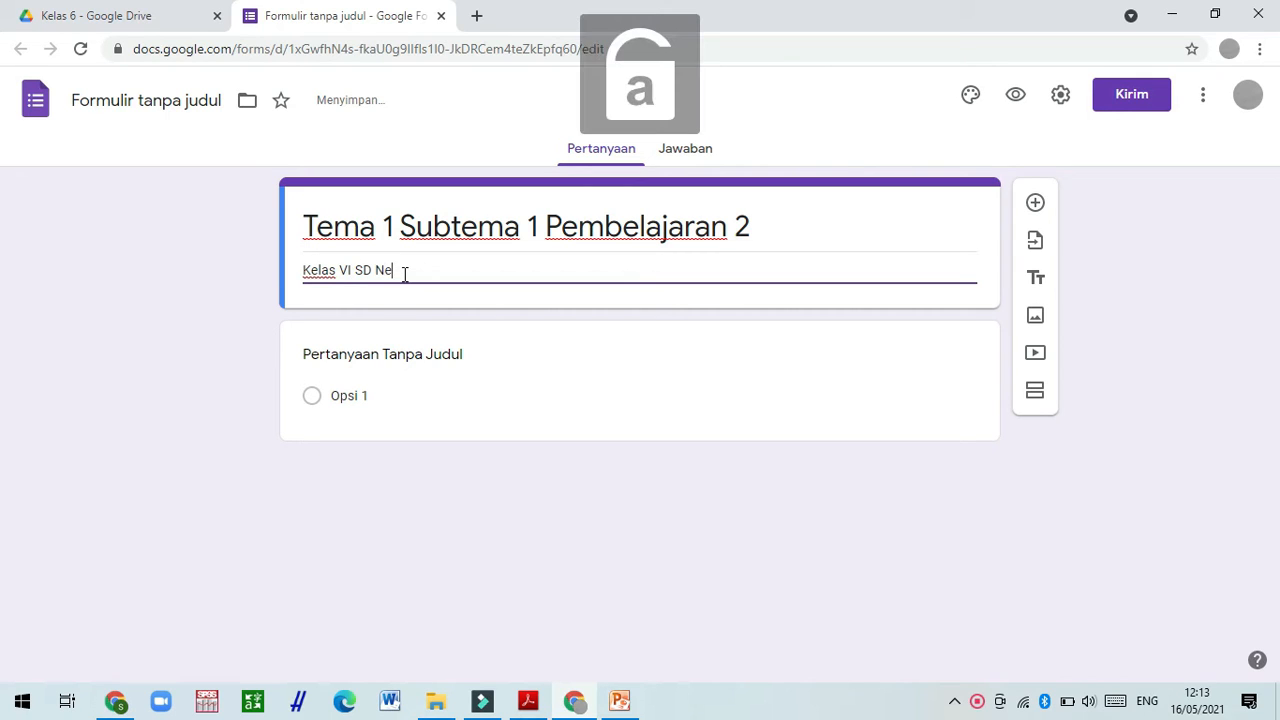
pyautogui.press('capslock')
pyautogui.write('H')
pyautogui.press('capslock')
pyautogui.write('andil')
pyautogui.press('capslock')
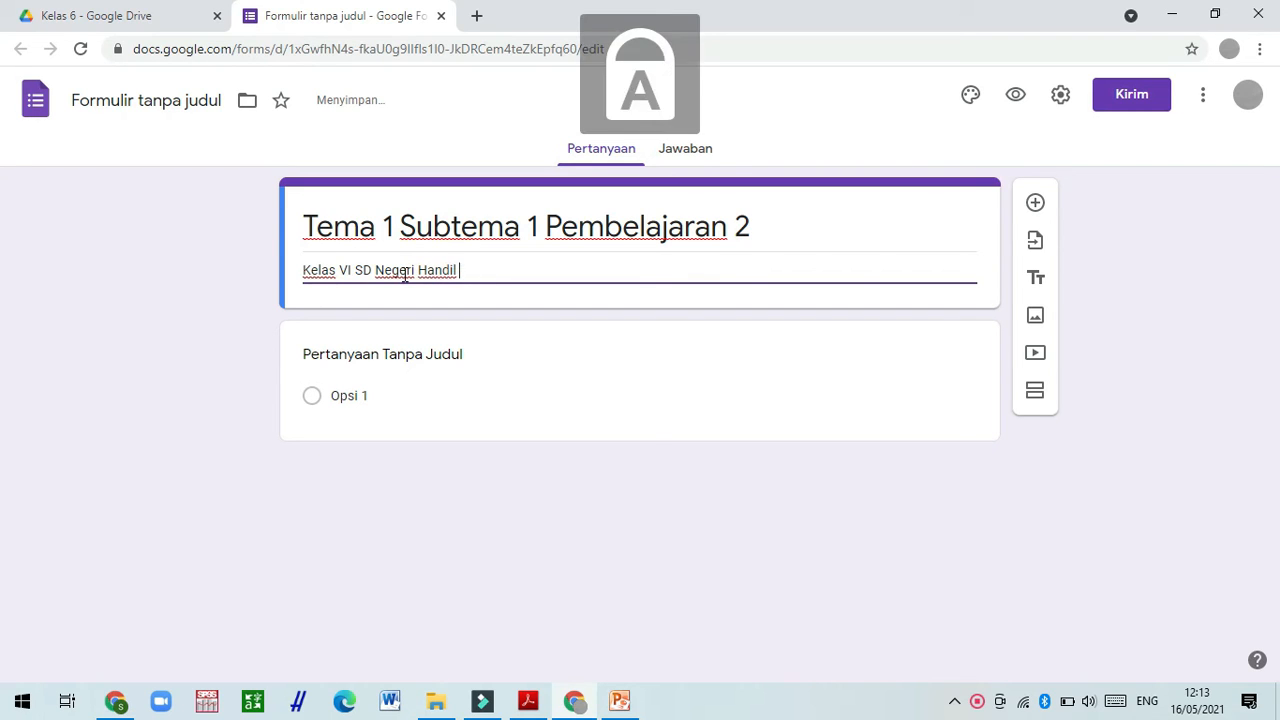
pyautogui.write('B')
pyautogui.press('capslock')
pyautogui.write('anyiur 2')
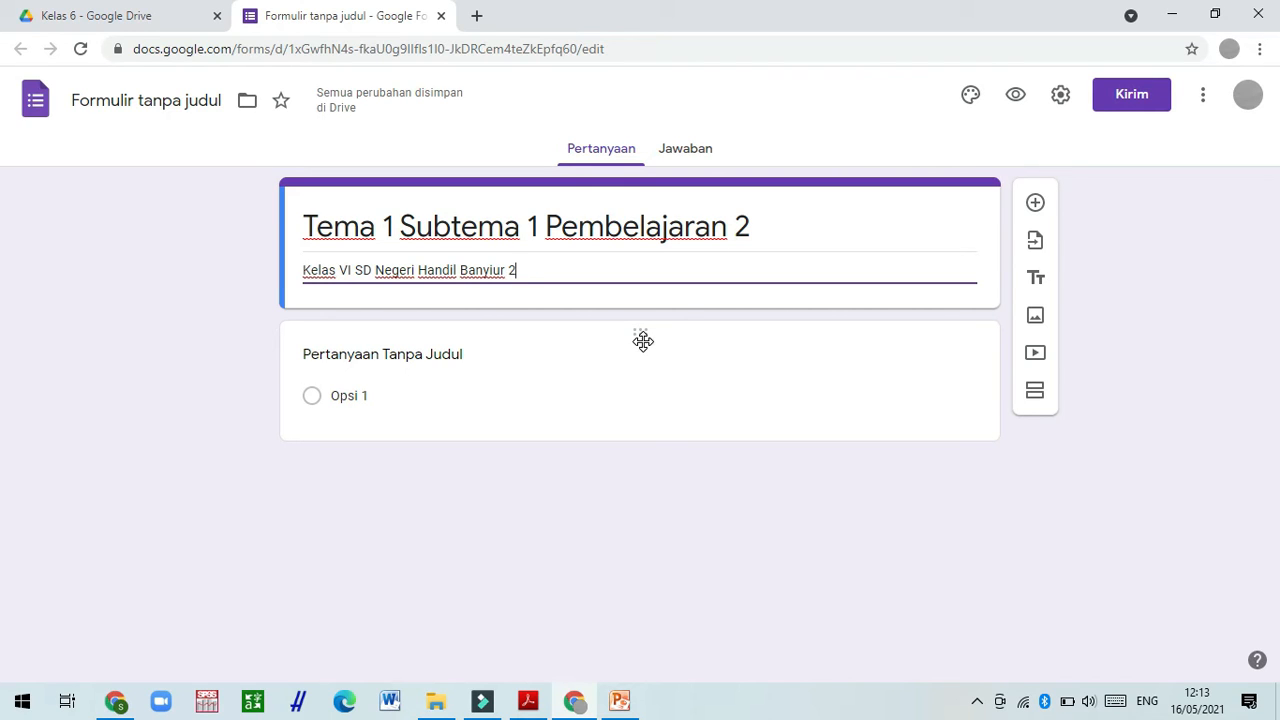
# Title the first question "Nama"
pyautogui.click(443, 354)
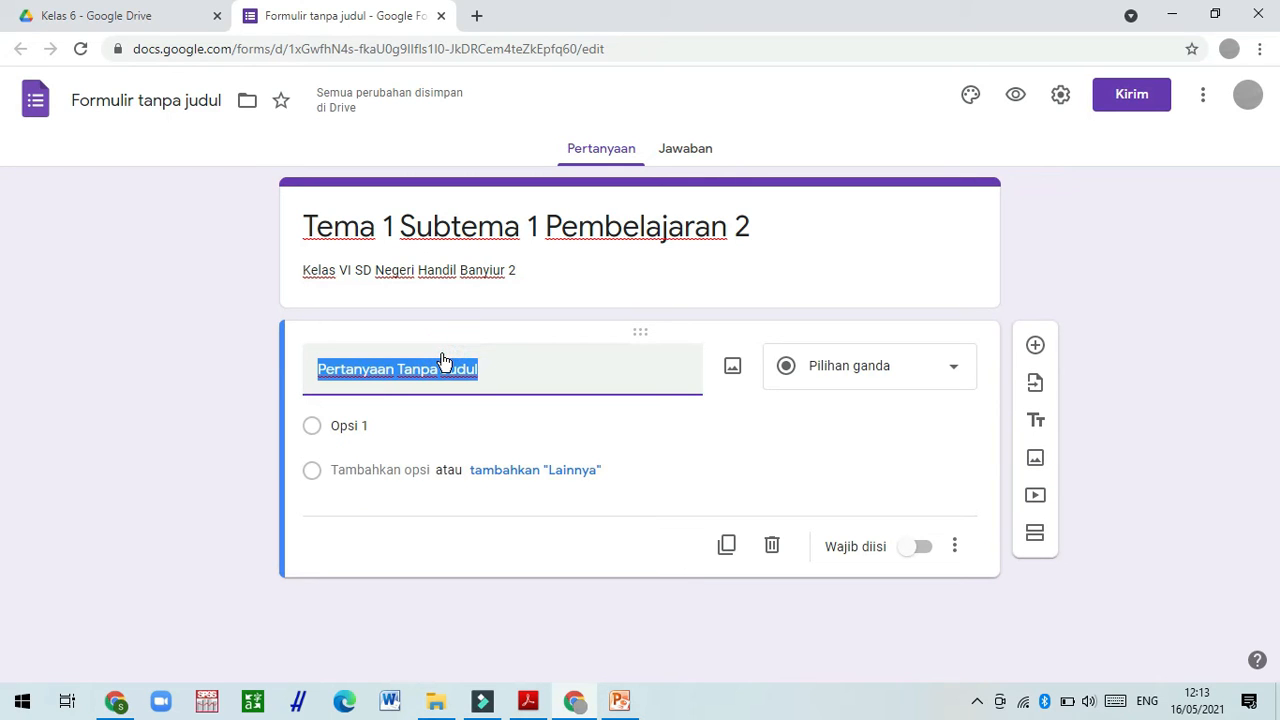
pyautogui.press('capslock')
pyautogui.write('N')
pyautogui.press('capslock')
pyautogui.write('i')
pyautogui.press('BackSpace')
pyautogui.write('ama')
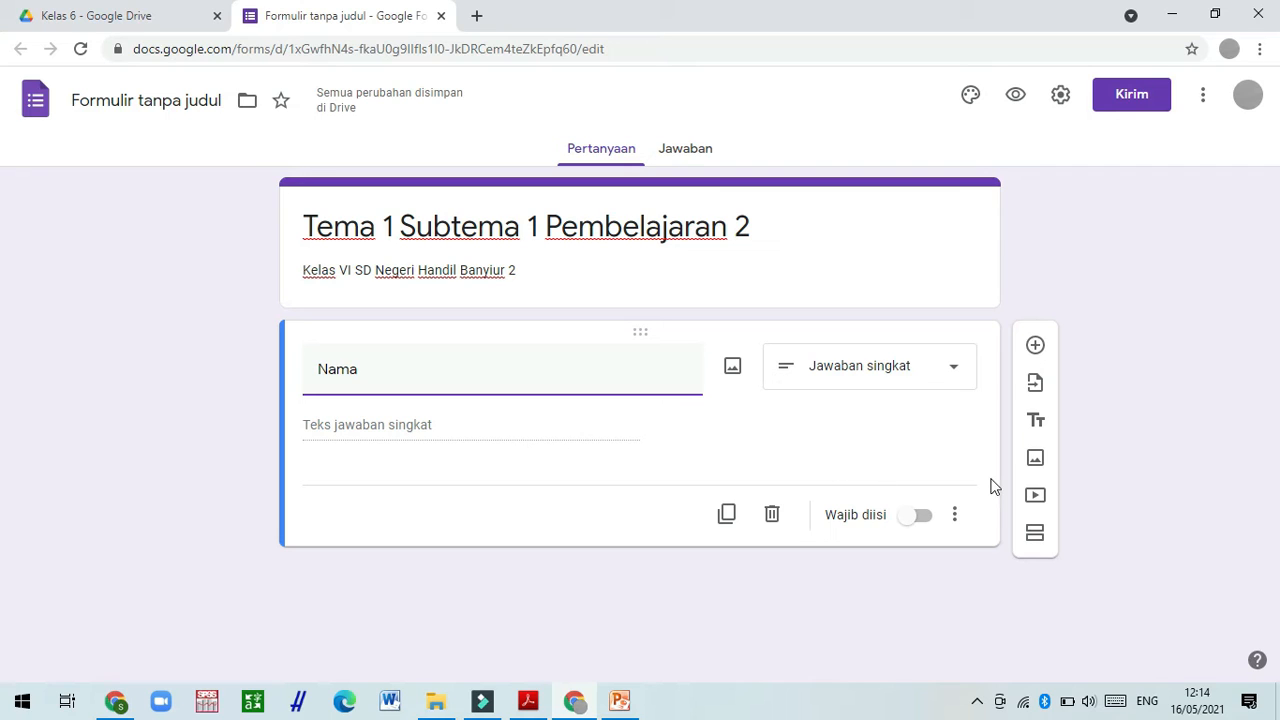
pyautogui.click(1075, 490)
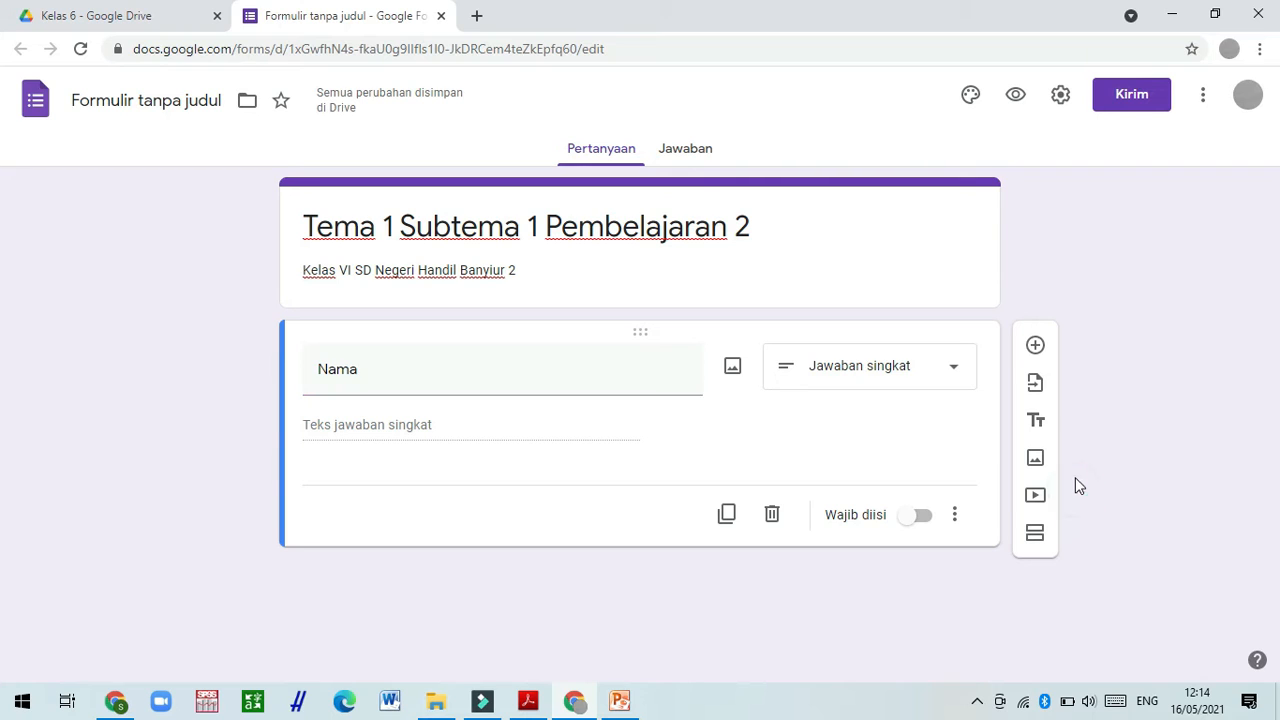
# Add a second question titled "Kelas" and set its answer type to Drop-down
pyautogui.click(1036, 348)
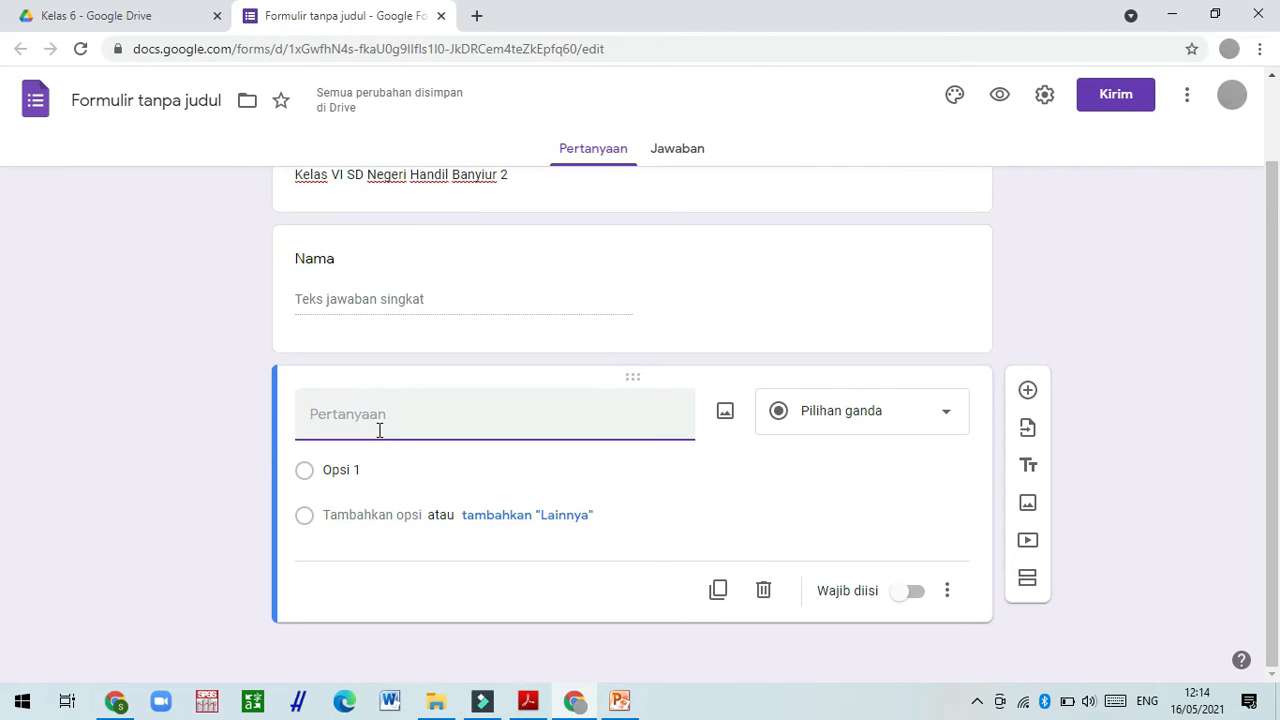
pyautogui.write('Kelas')
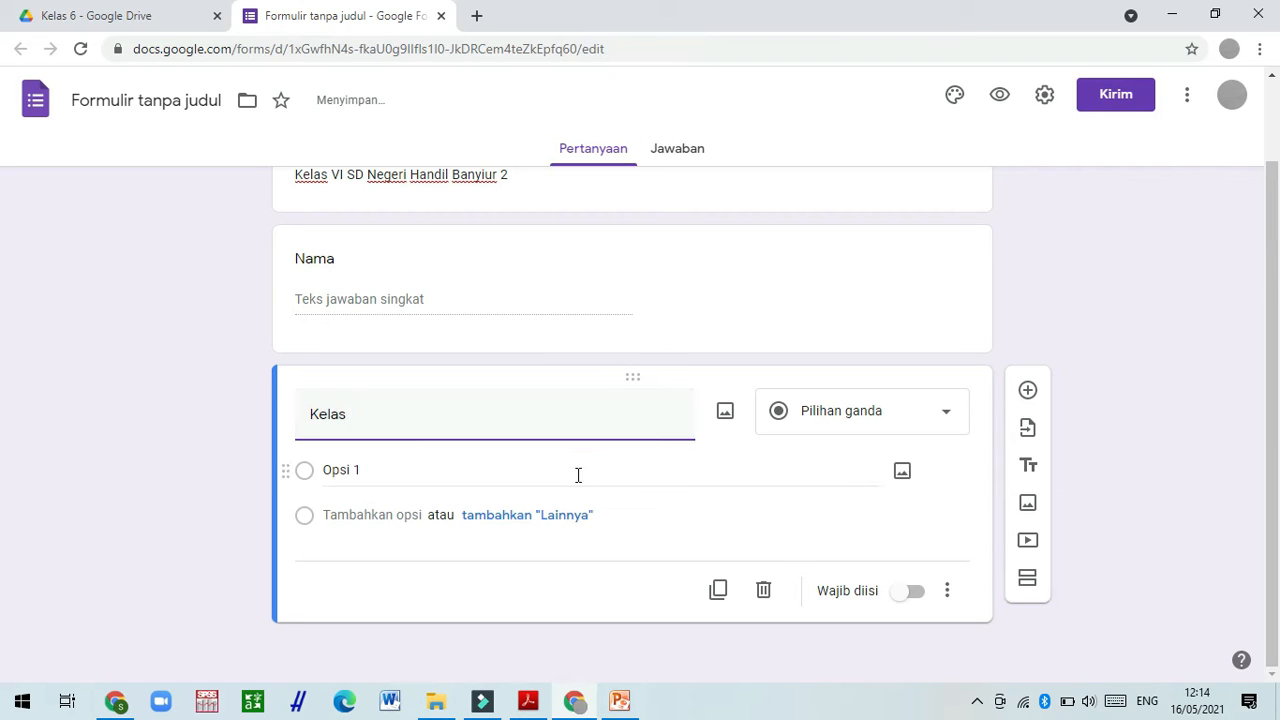
pyautogui.click(942, 425)
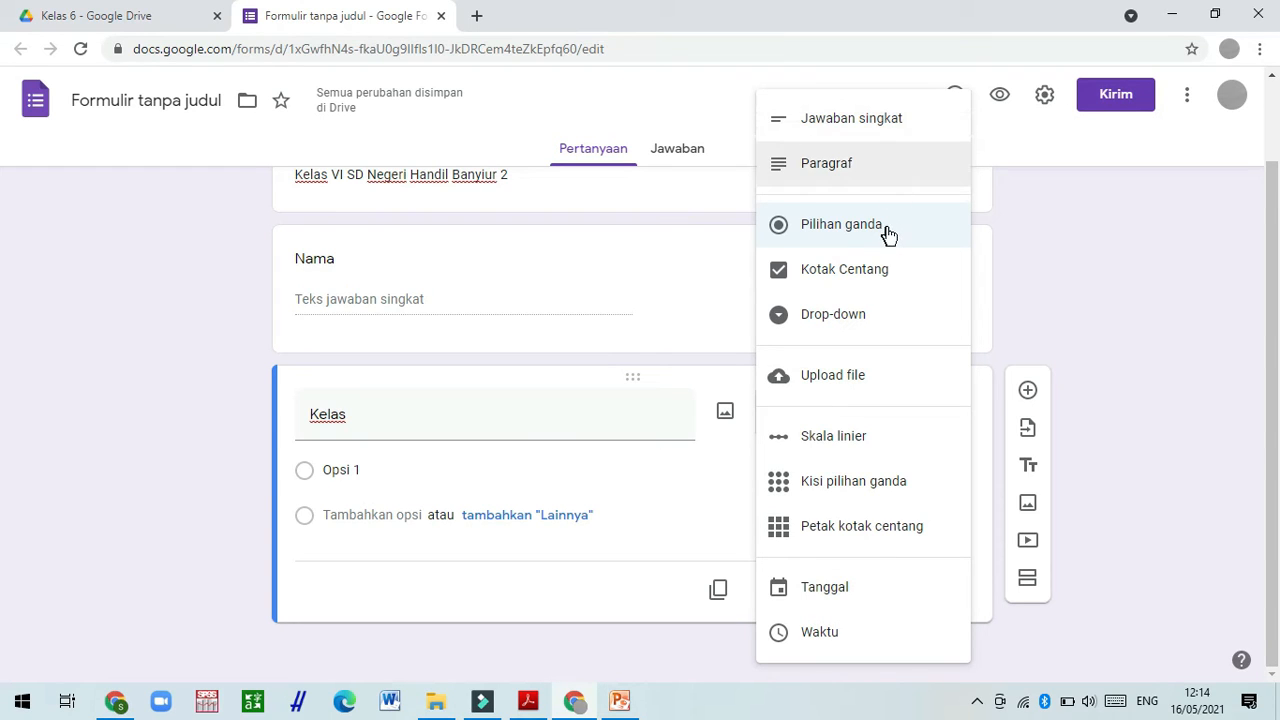
pyautogui.click(886, 318)
# Enter 1, 2, 3, 4, 5 and 6 as the answer options of the Kelas question
pyautogui.click(323, 470)
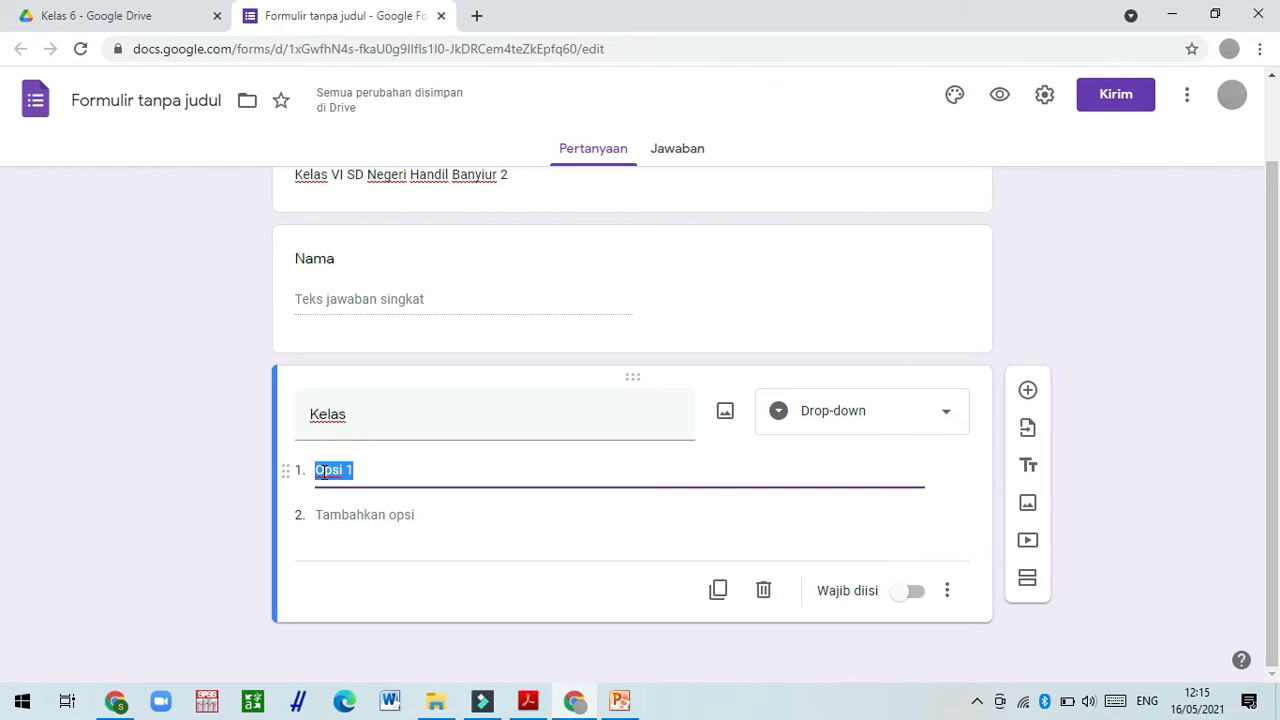
pyautogui.write('1')
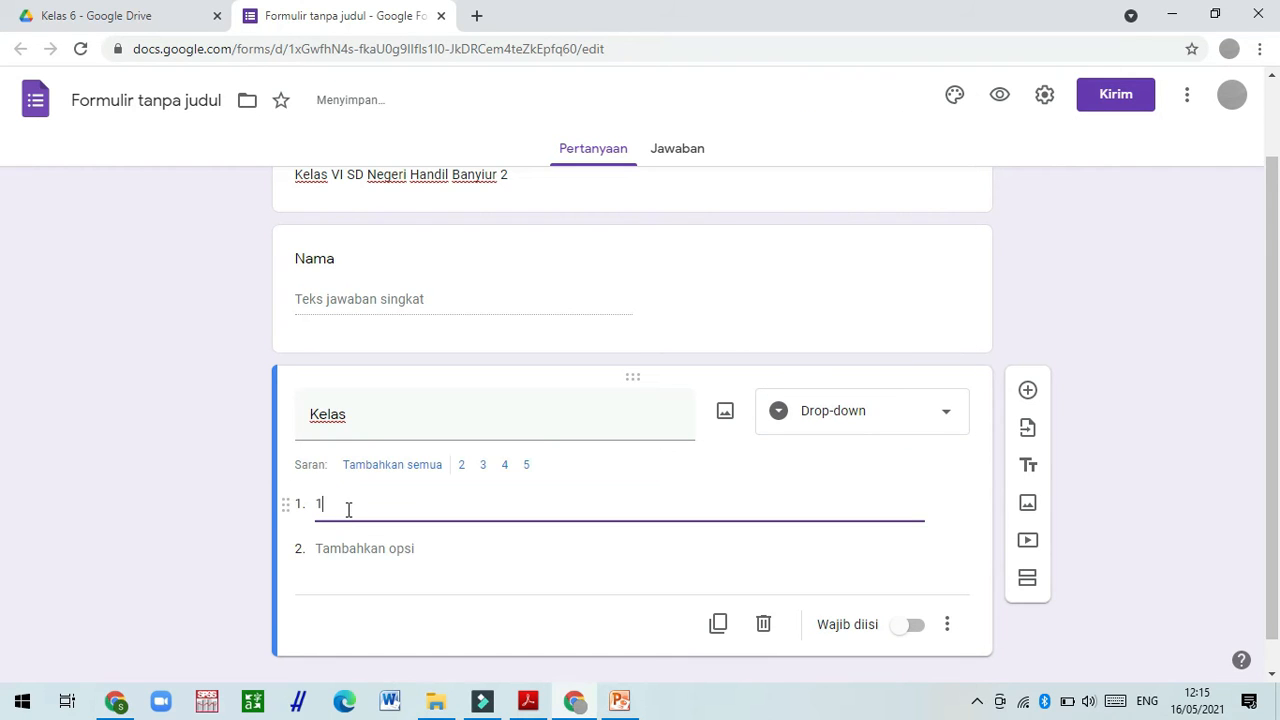
pyautogui.click(354, 553)
pyautogui.write('2')
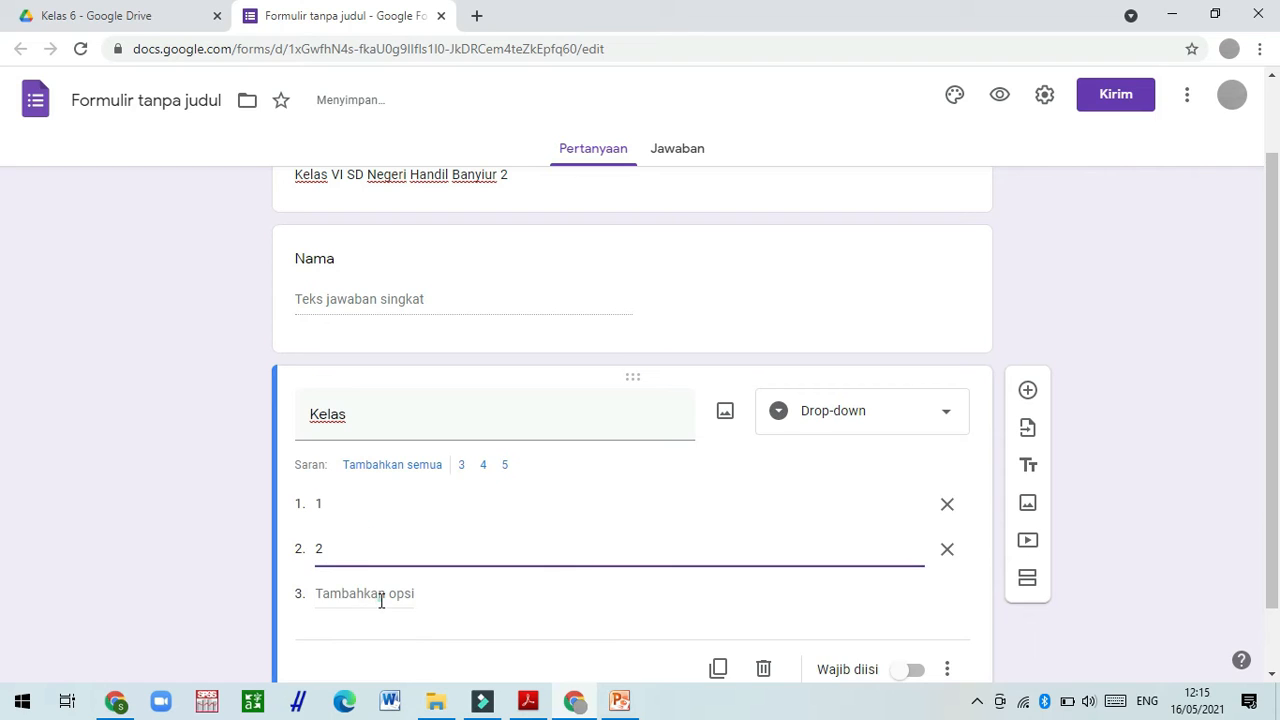
pyautogui.click(381, 600)
pyautogui.write('3')
pyautogui.moveTo(1278, 467); pyautogui.dragTo(1279, 612)
pyautogui.click(427, 519)
pyautogui.click(388, 517)
pyautogui.write('4')
pyautogui.click(389, 546)
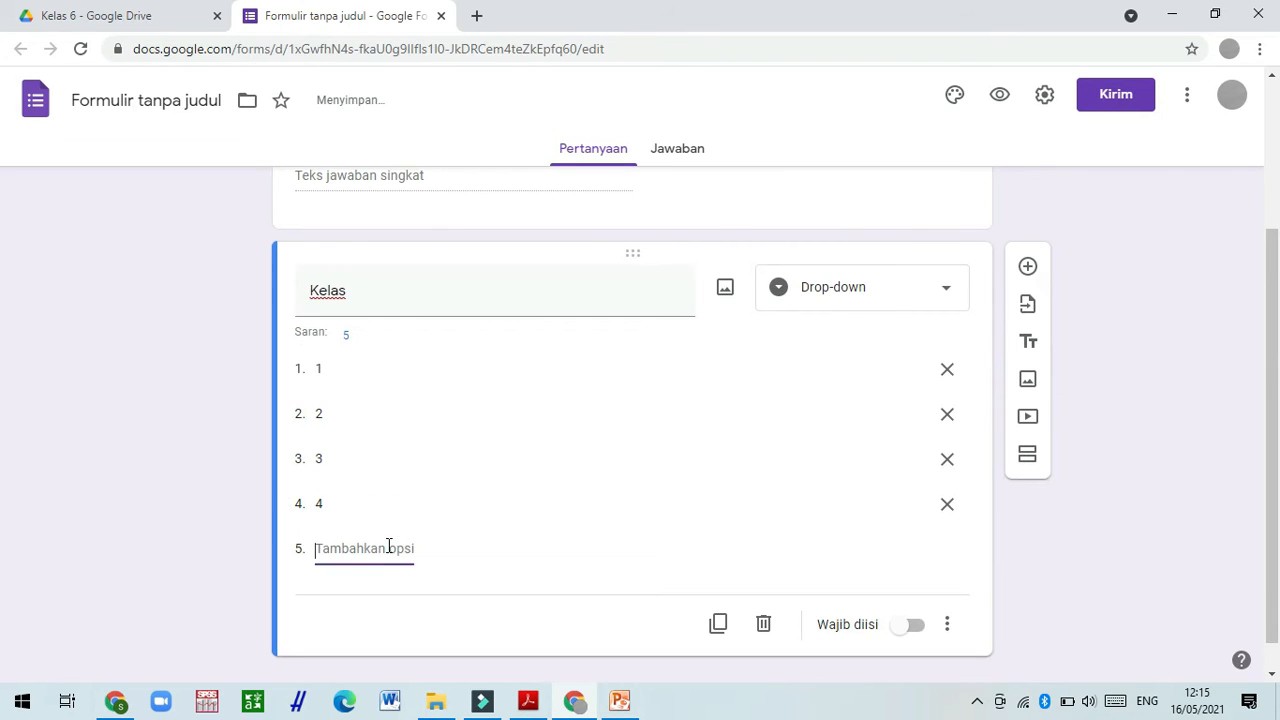
pyautogui.write('5')
pyautogui.click(385, 577)
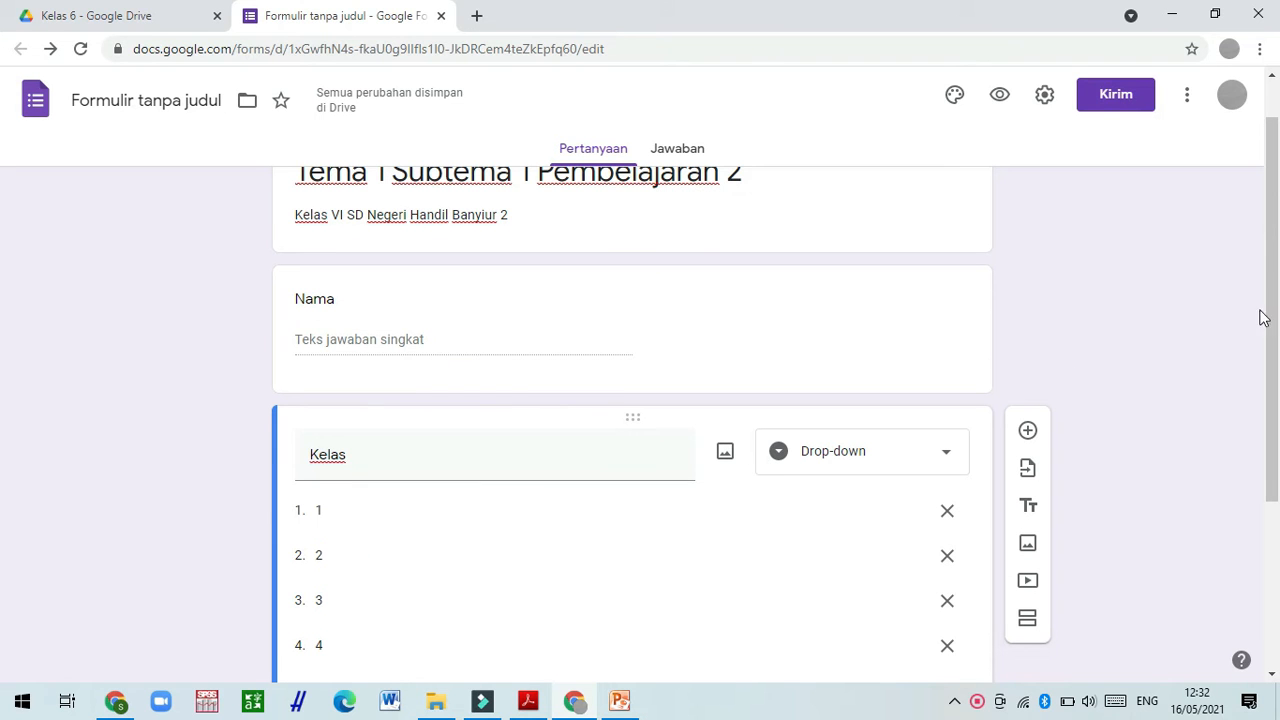
# Make both the Kelas and Nama questions required
pyautogui.moveTo(1264, 310); pyautogui.dragTo(1156, 467)
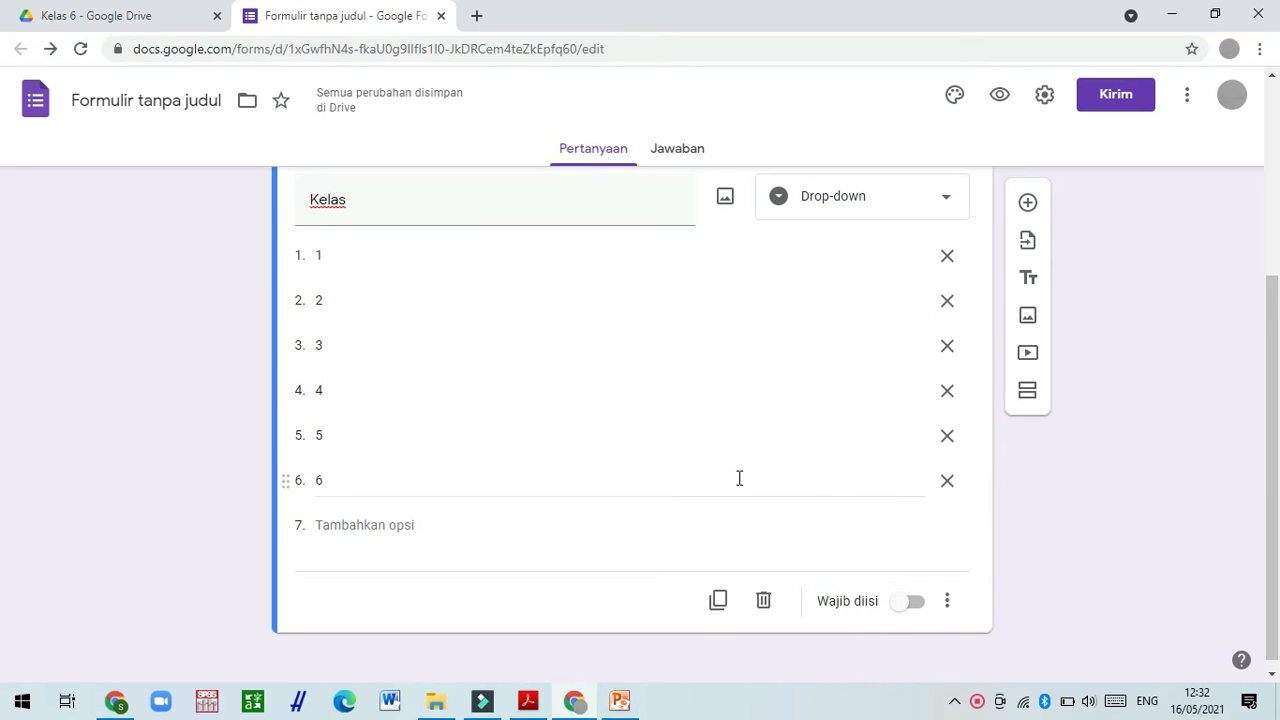
pyautogui.click(905, 603)
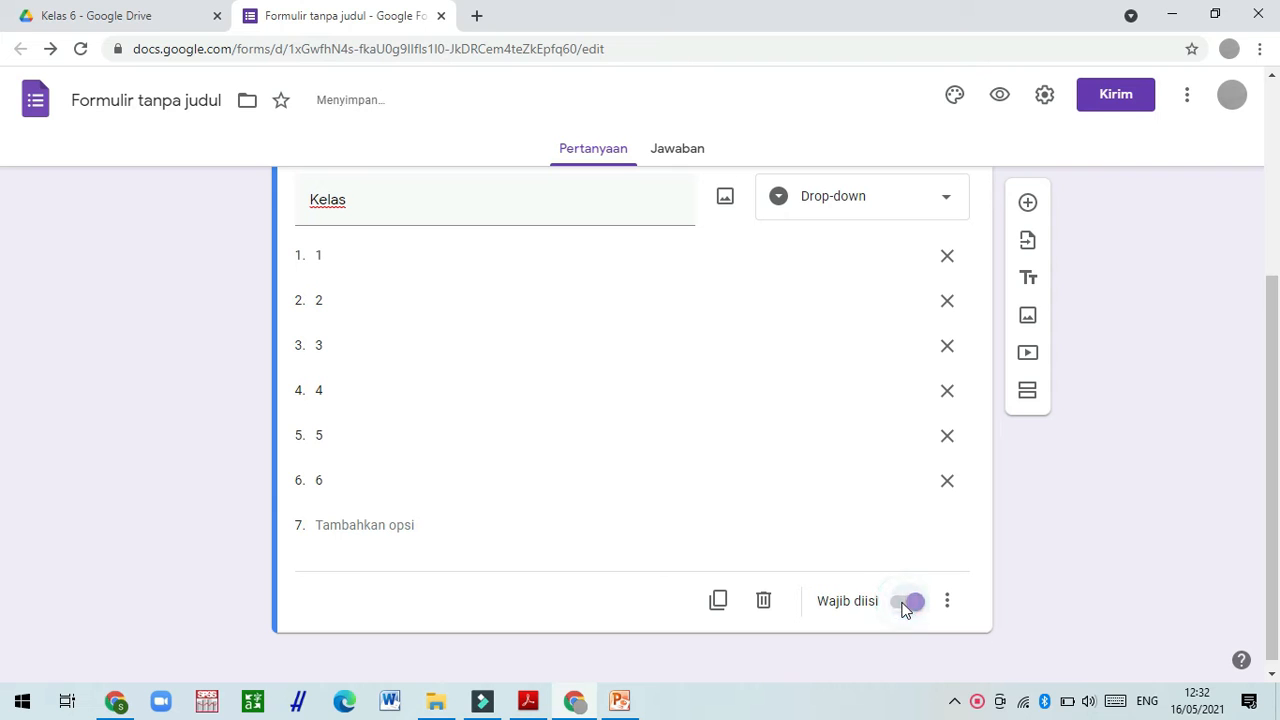
pyautogui.moveTo(1272, 426); pyautogui.dragTo(1257, 249)
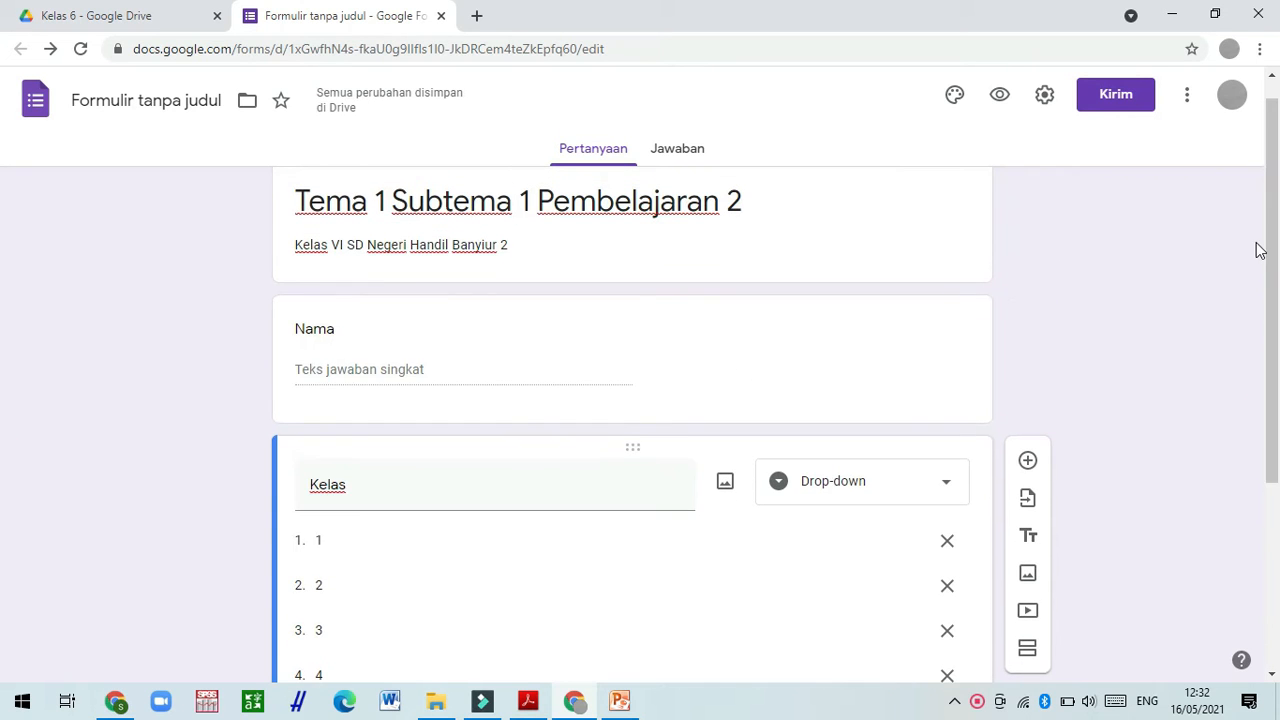
pyautogui.click(329, 328)
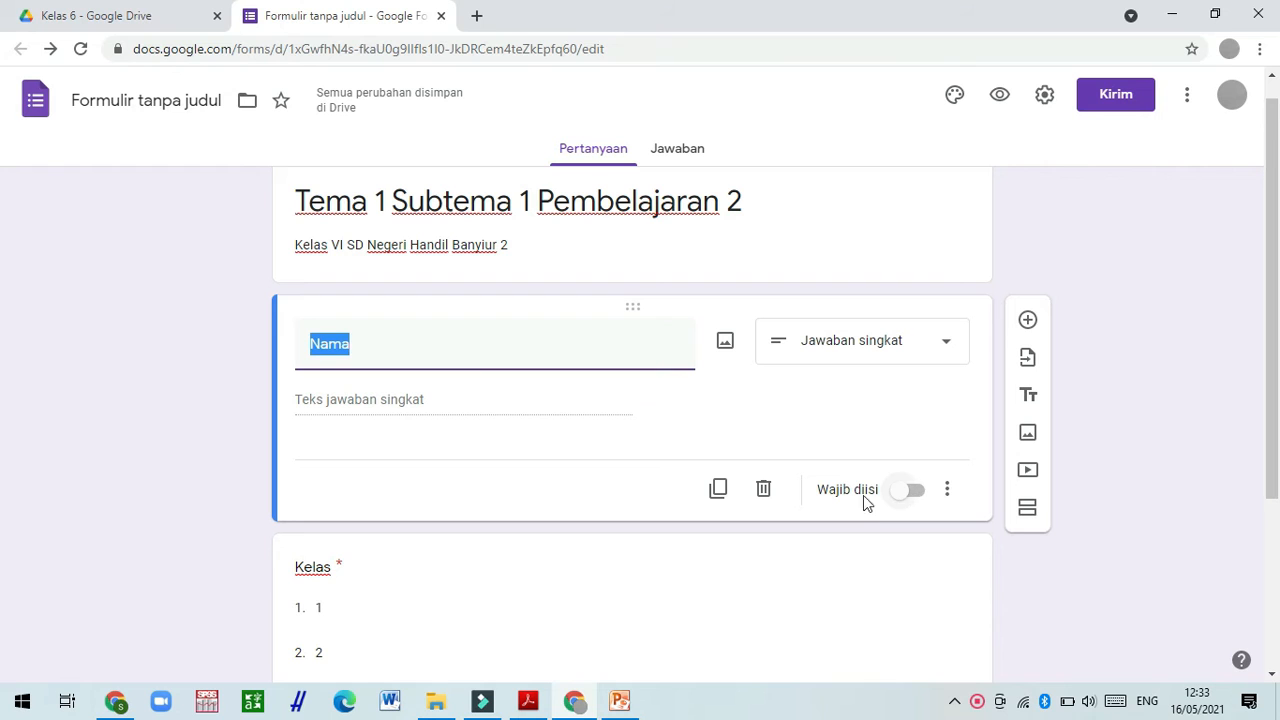
pyautogui.click(913, 490)
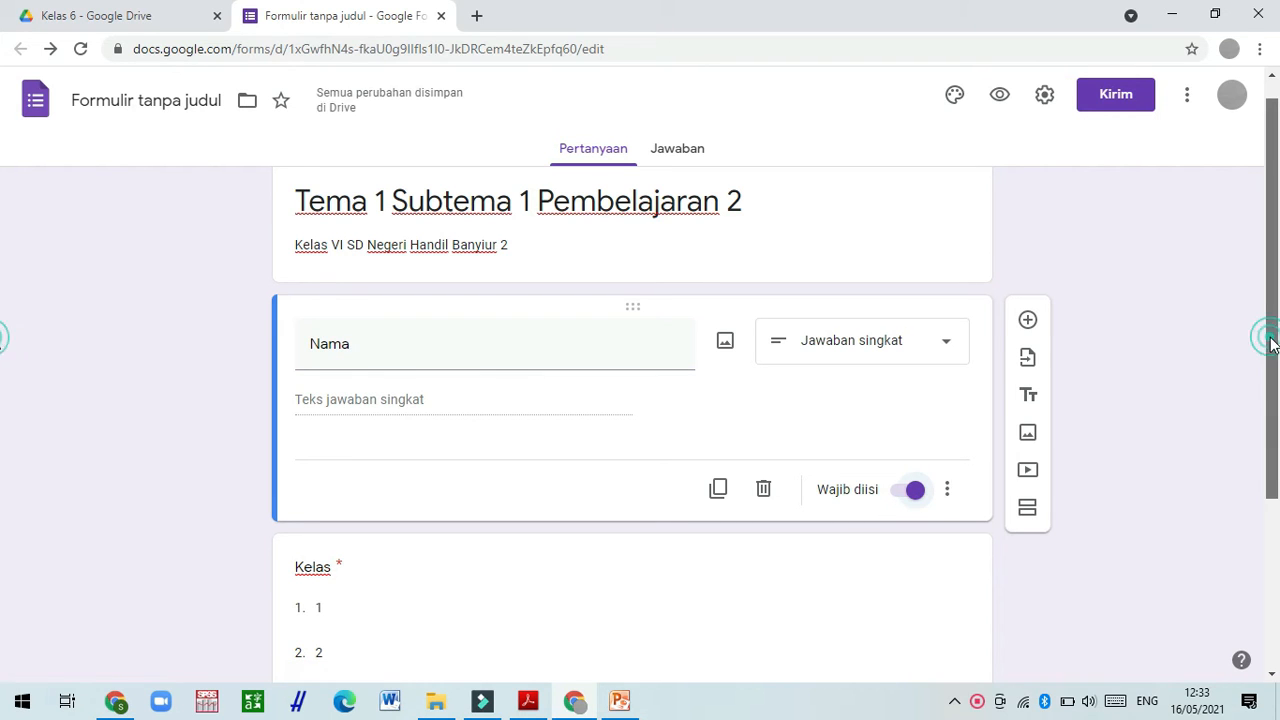
# Add a new section after the Kelas question
pyautogui.moveTo(1271, 339); pyautogui.dragTo(1260, 423)
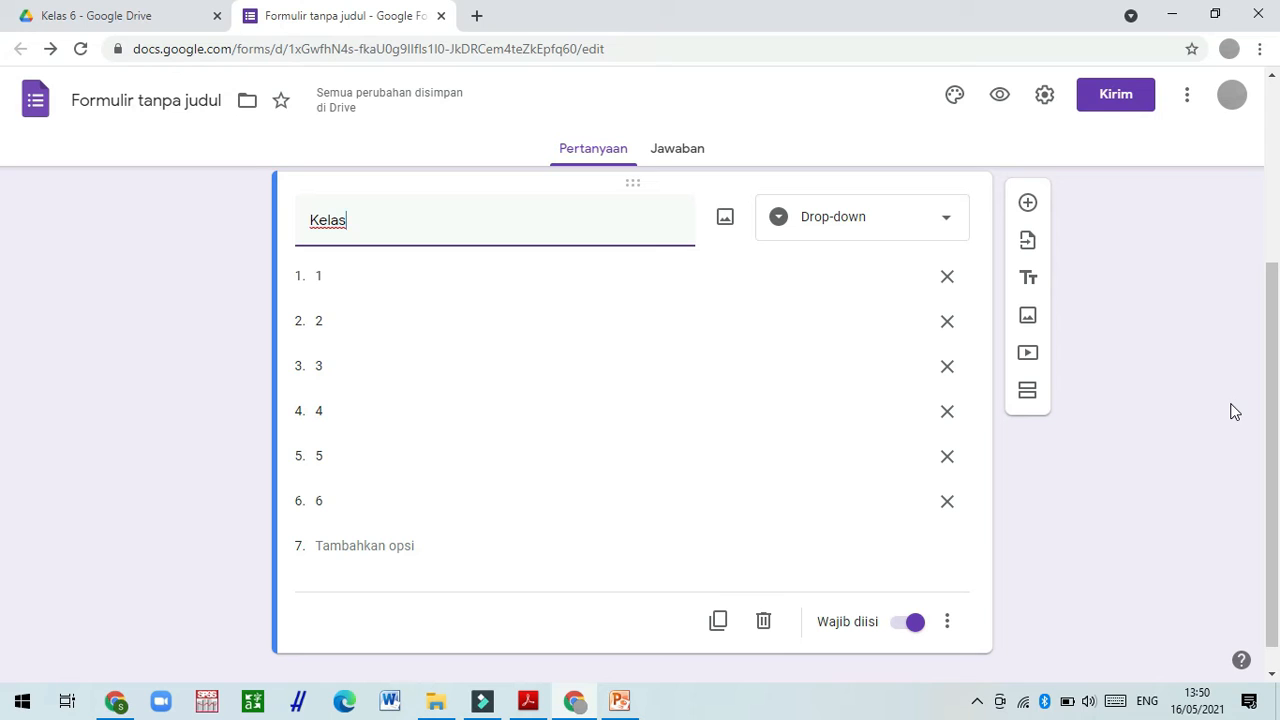
pyautogui.moveTo(1272, 403); pyautogui.dragTo(1271, 454)
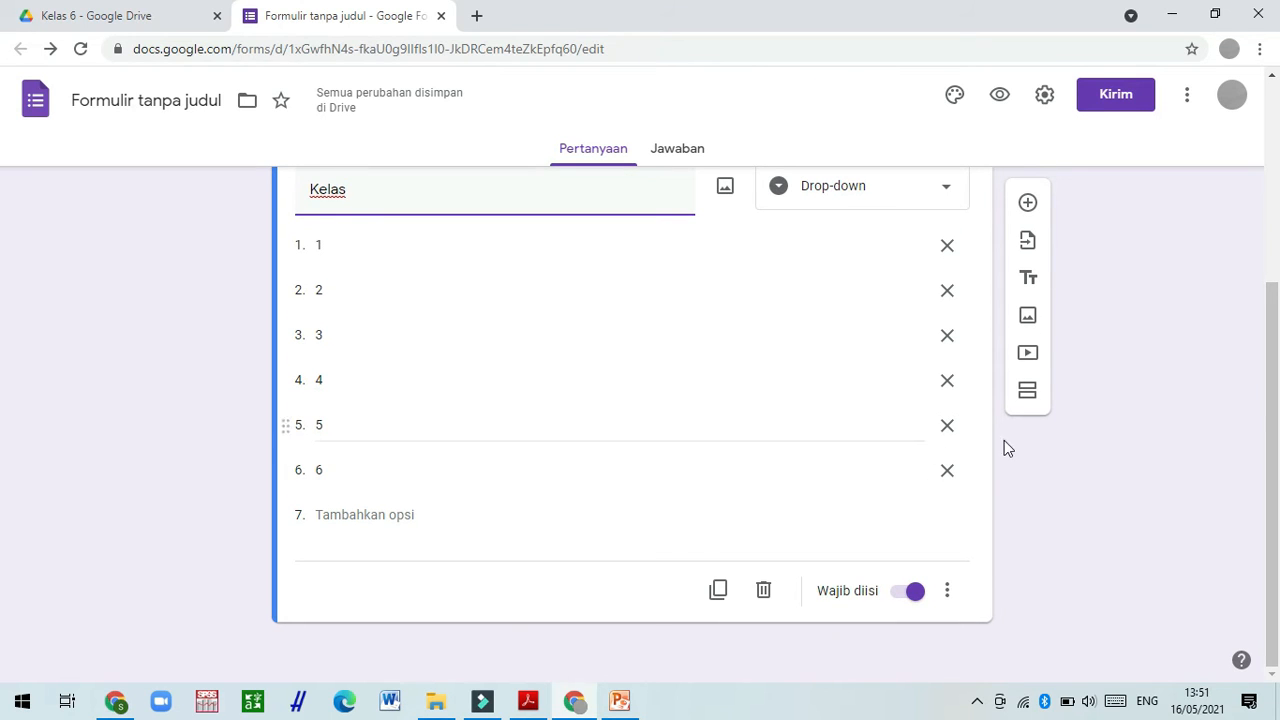
pyautogui.click(1030, 395)
pyautogui.moveTo(1272, 402); pyautogui.dragTo(1260, 531)
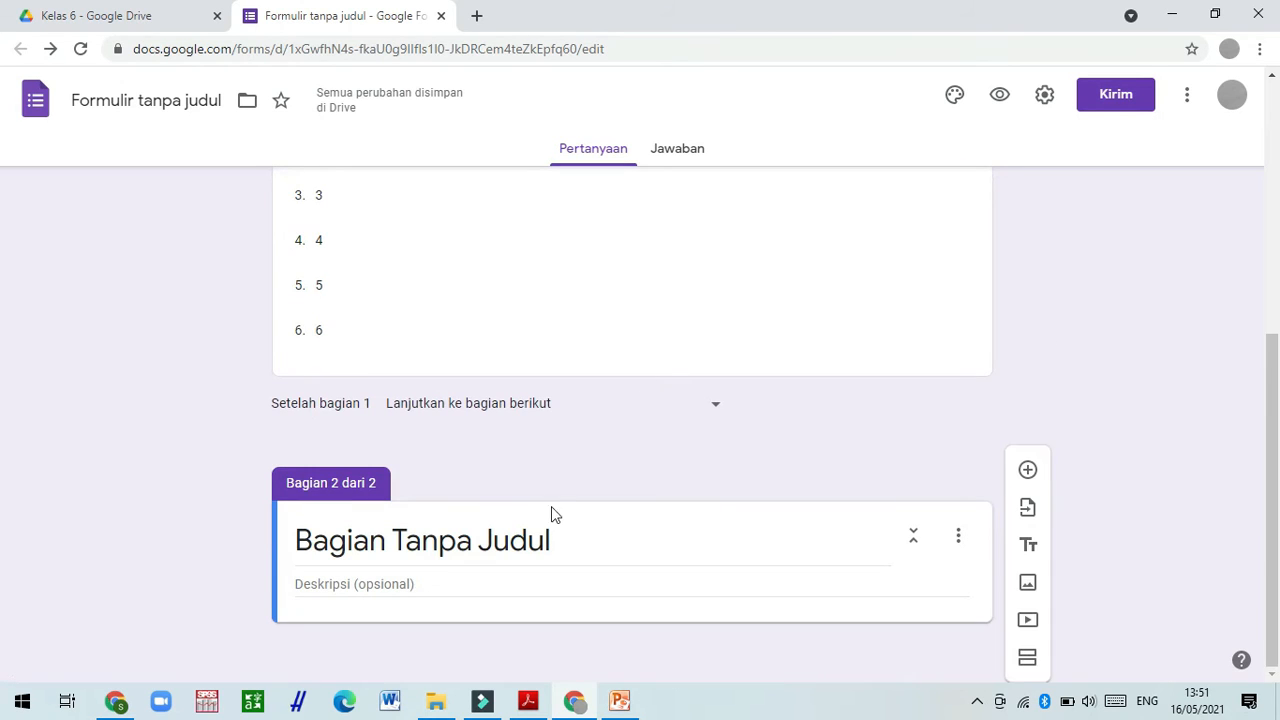
# Set the title of section 2 to "Bahan Bacaan"
pyautogui.click(404, 542)
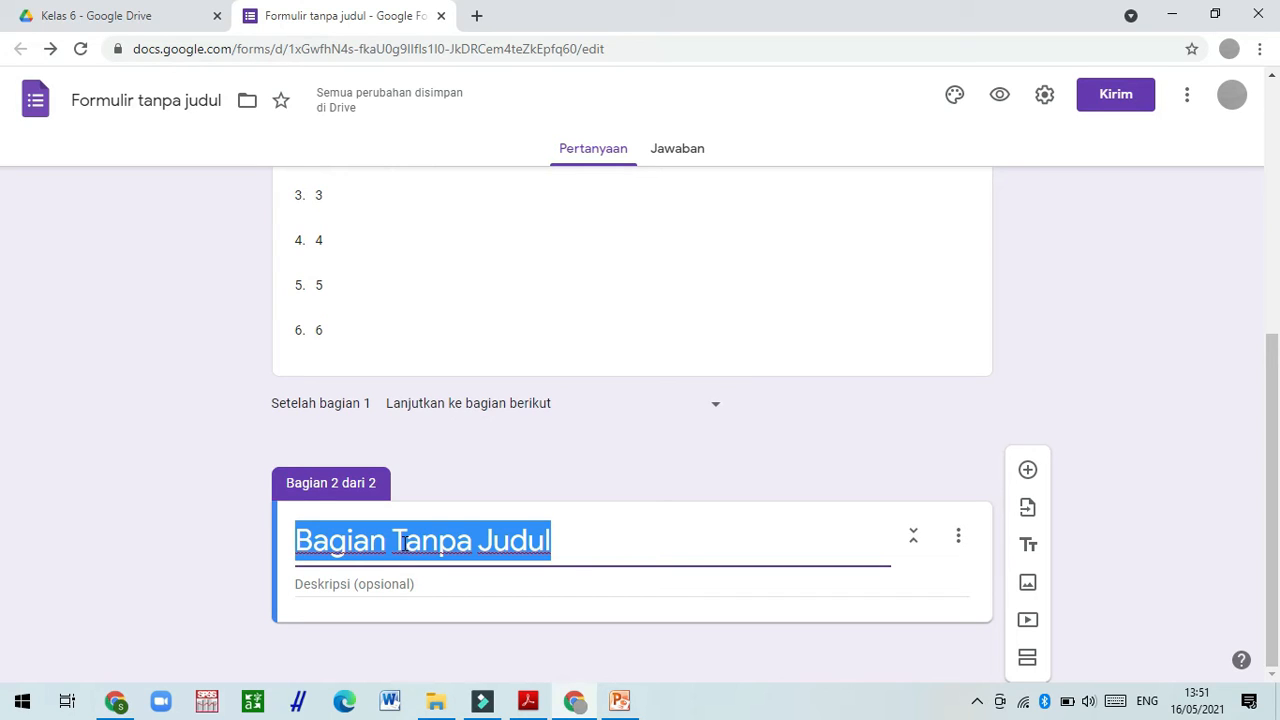
pyautogui.write('Bha')
pyautogui.press('BackSpace')
pyautogui.press('BackSpace')
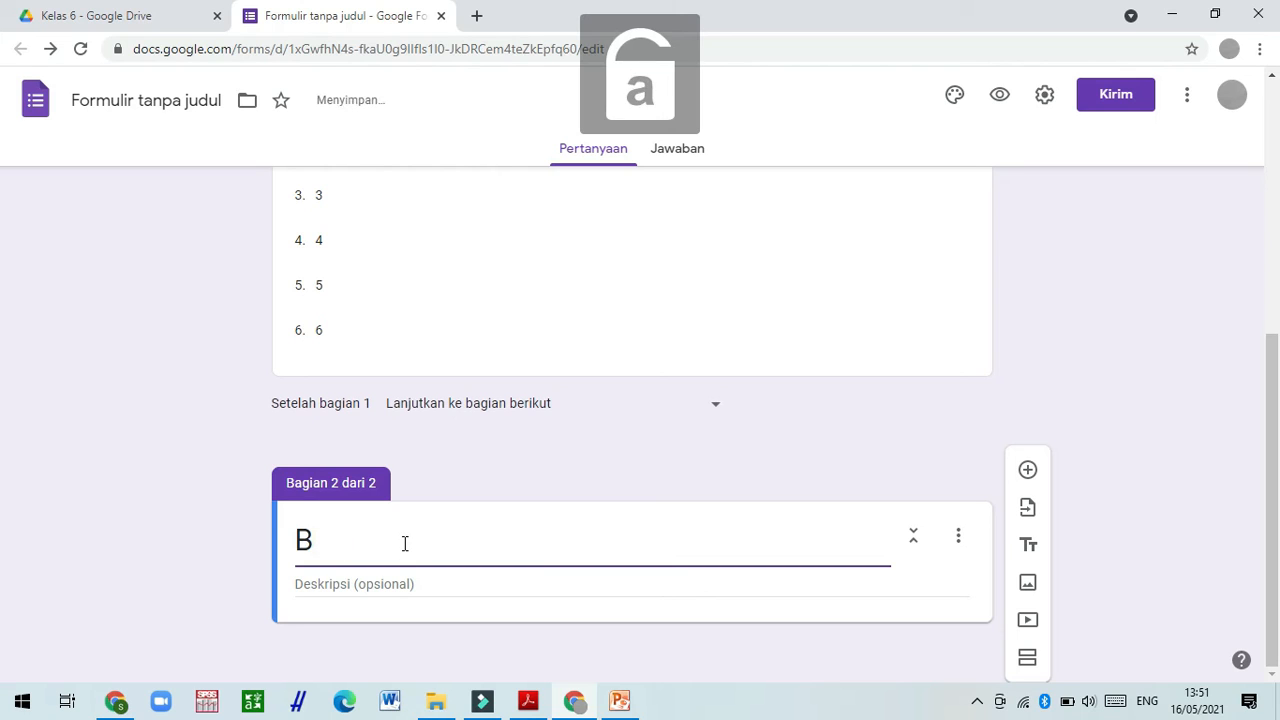
pyautogui.write('ahan Bacaan')
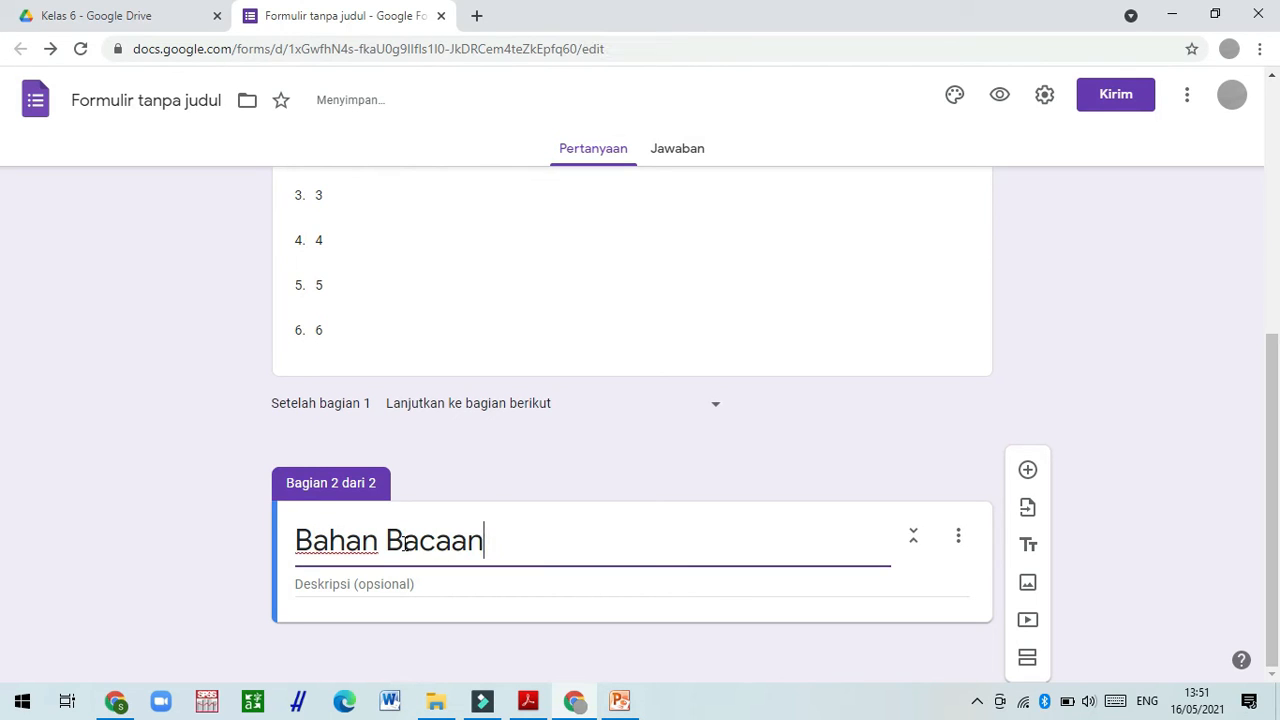
# Enter "Tumbuhan Sahabatku" as the description of the Bahan Bacaan section
pyautogui.click(375, 588)
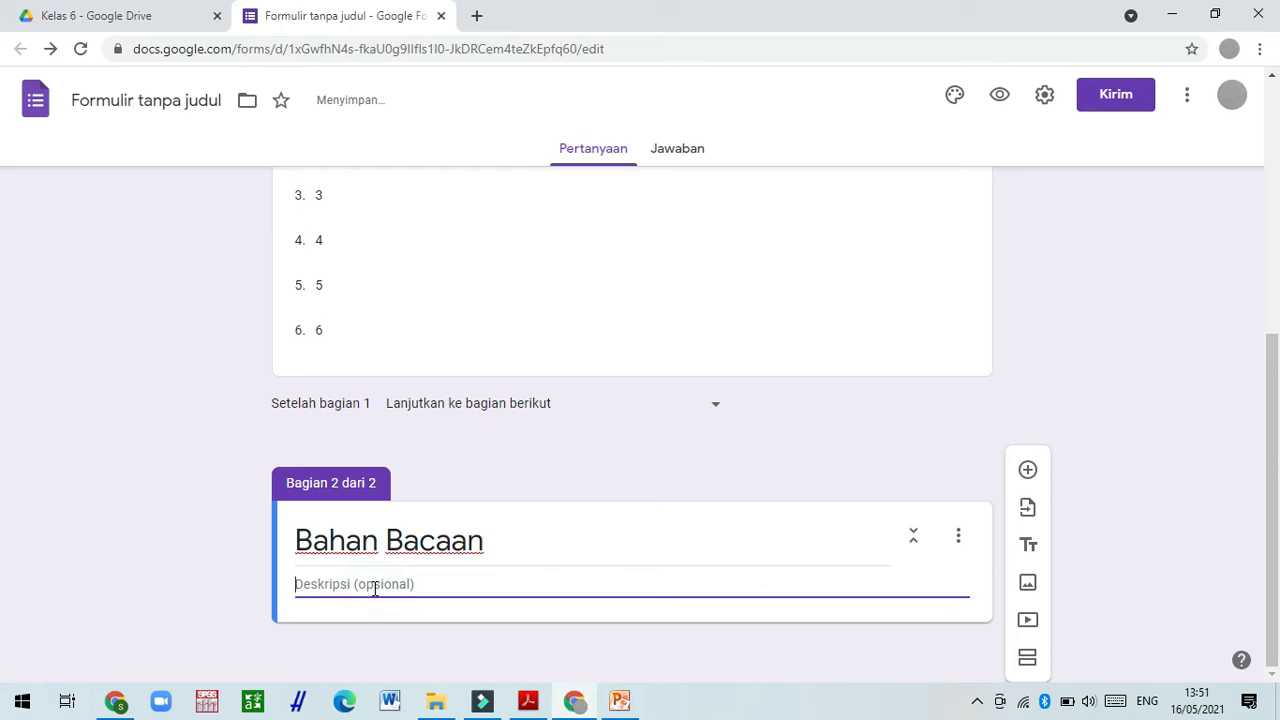
pyautogui.write('Tu')
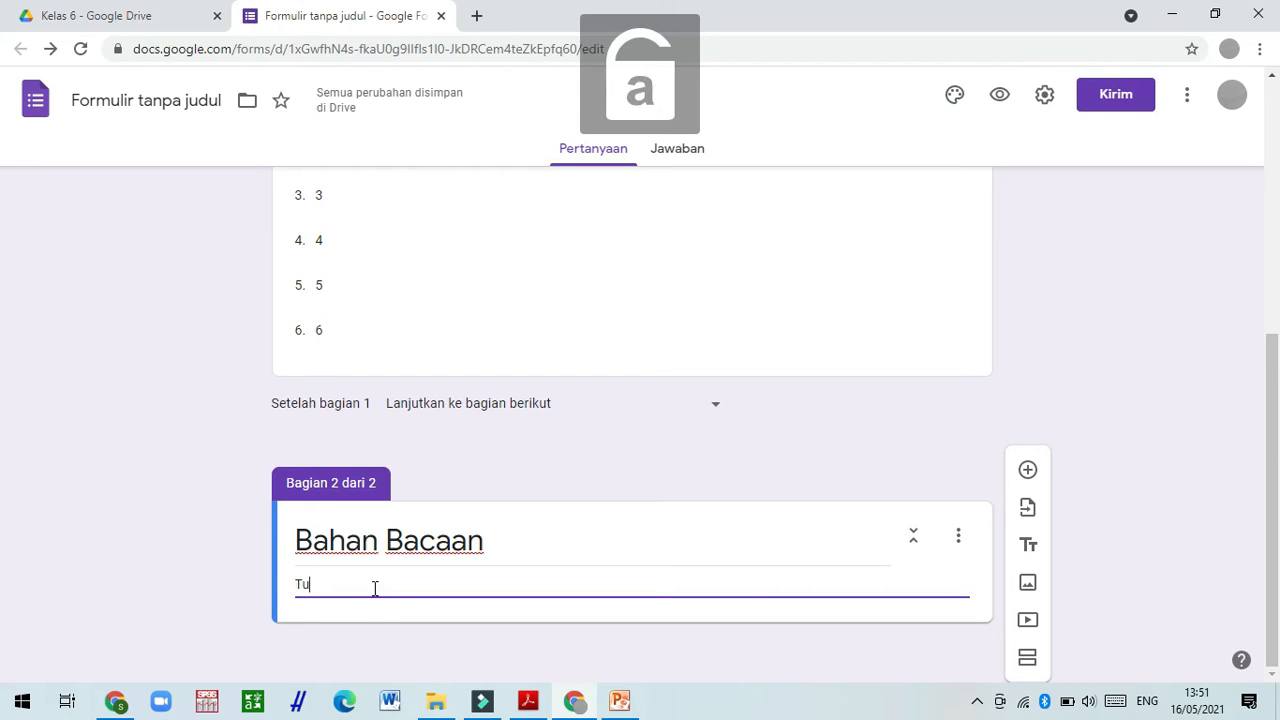
pyautogui.write('mbuhan Sahabatku')
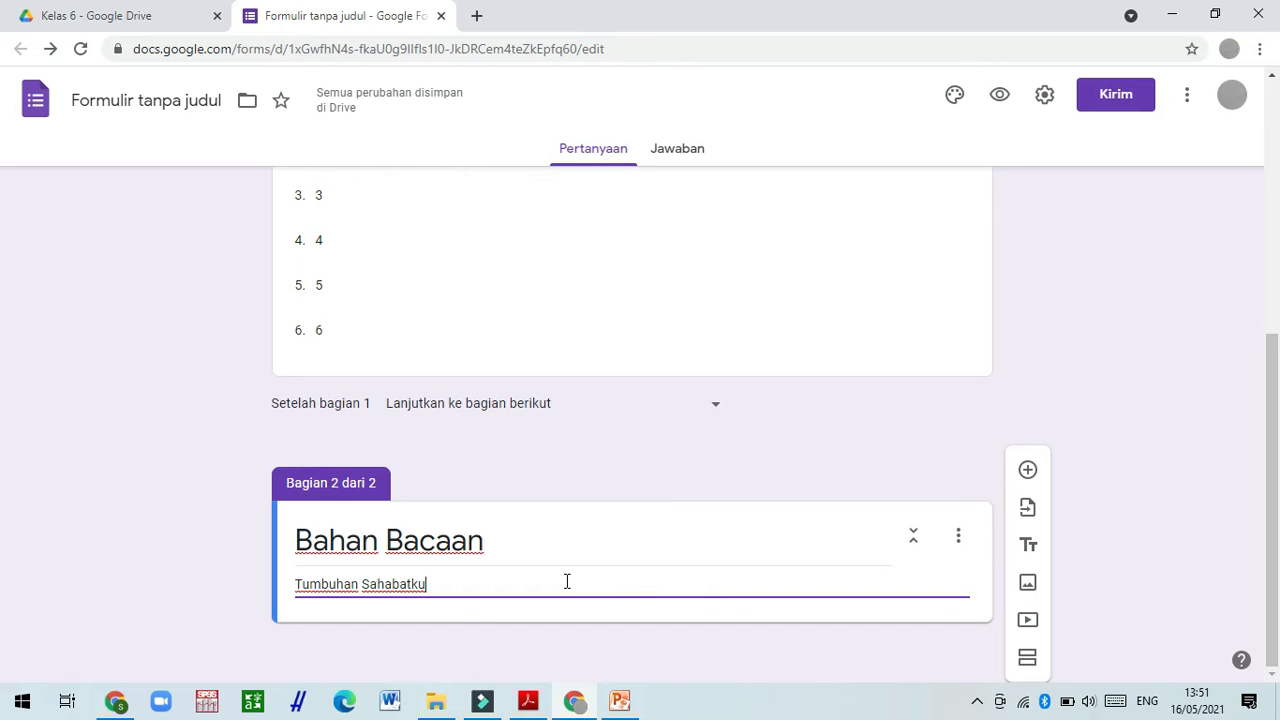
# Switch to the Grade 6 student book PDF in Adobe Acrobat Reader and examine the Pembelajaran 2 reading page
pyautogui.click(528, 700)
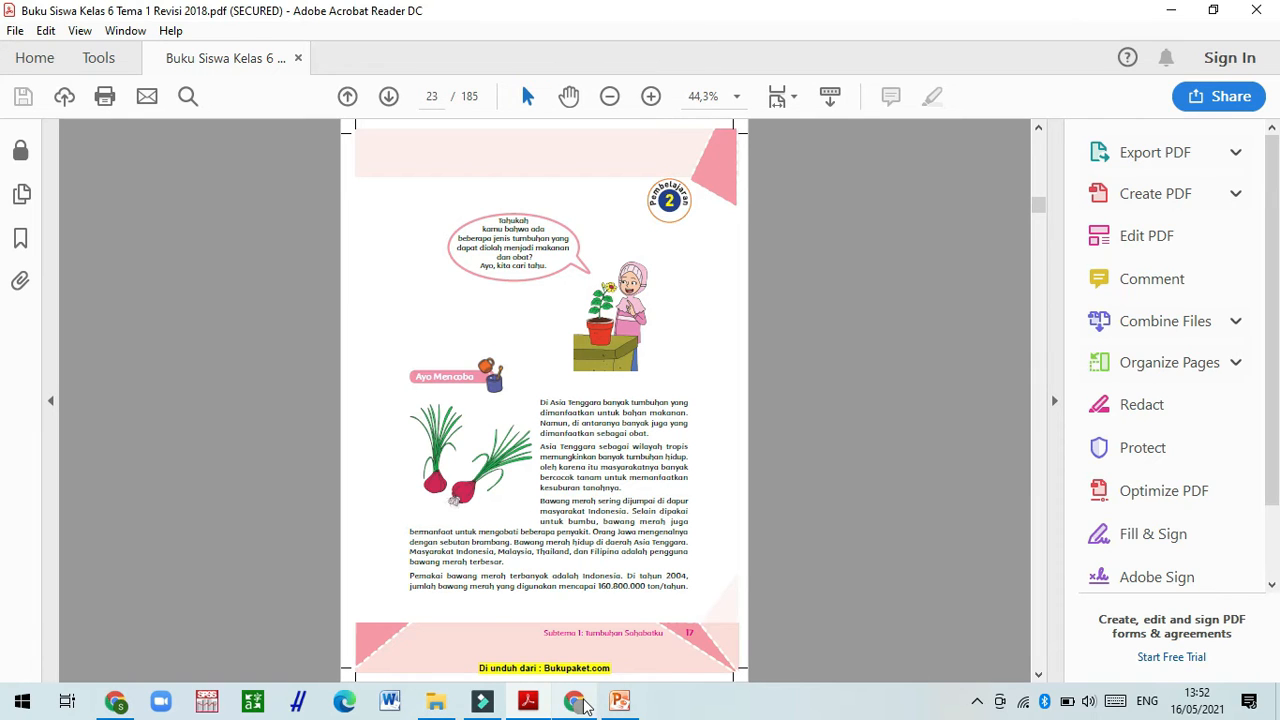
pyautogui.moveTo(580, 704)
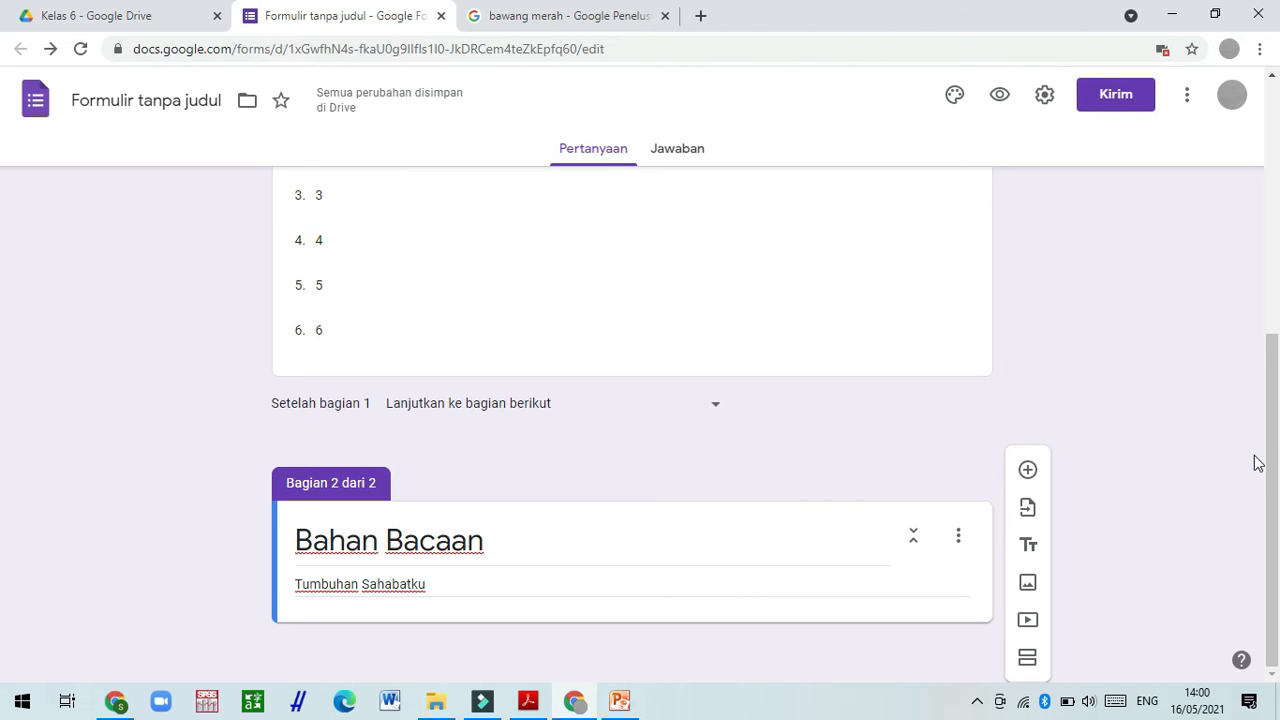
# Start adding an image to the Bahan Bacaan section and search Google images for "bawang merah"
pyautogui.click(1029, 589)
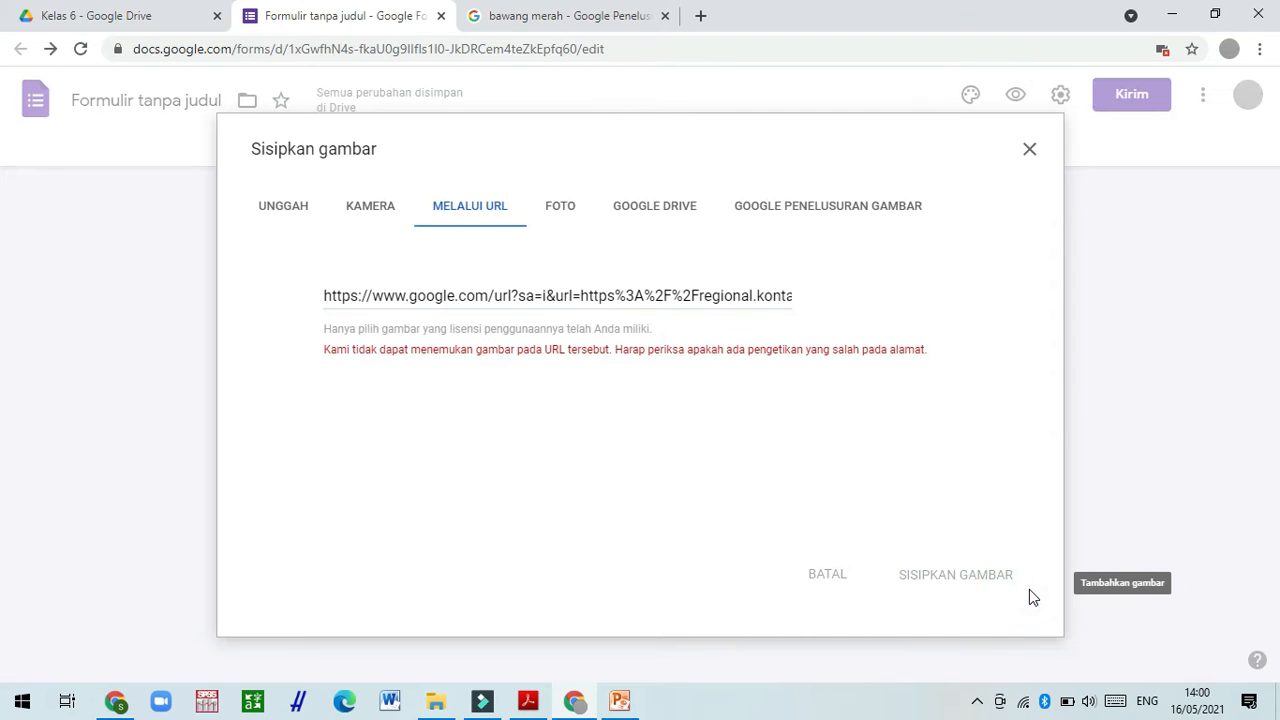
pyautogui.click(310, 207)
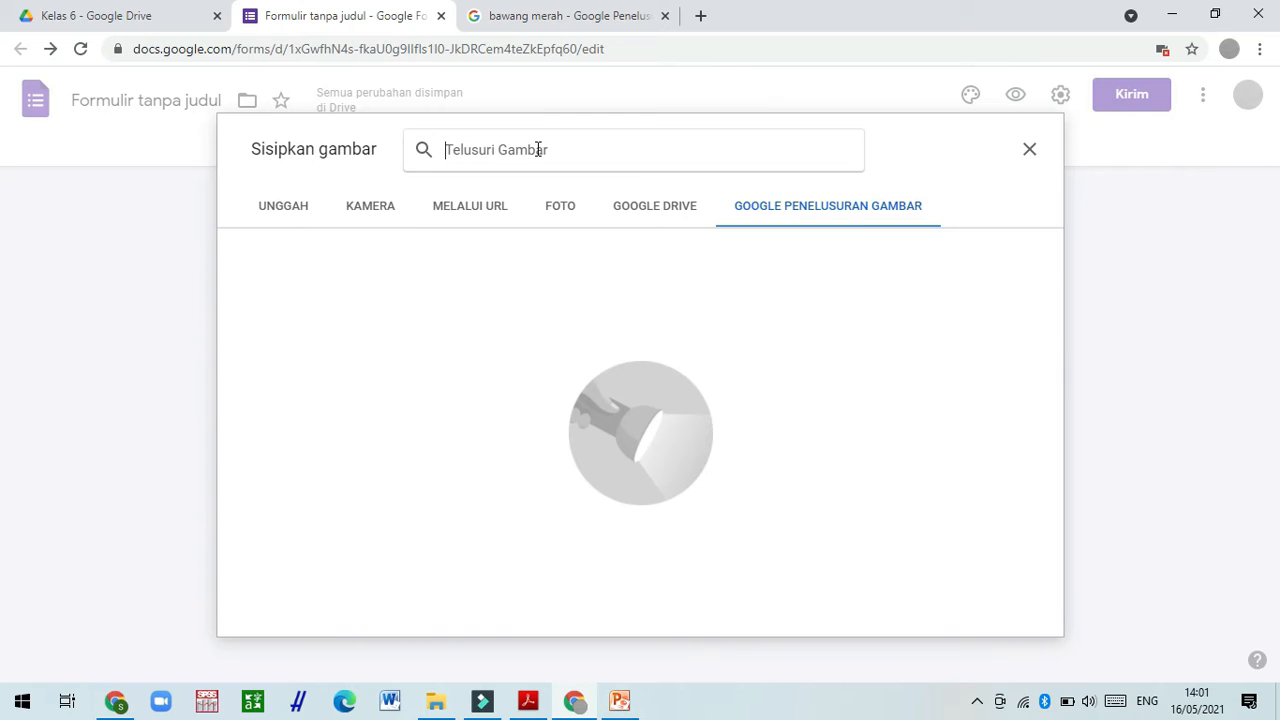
pyautogui.write('merah')
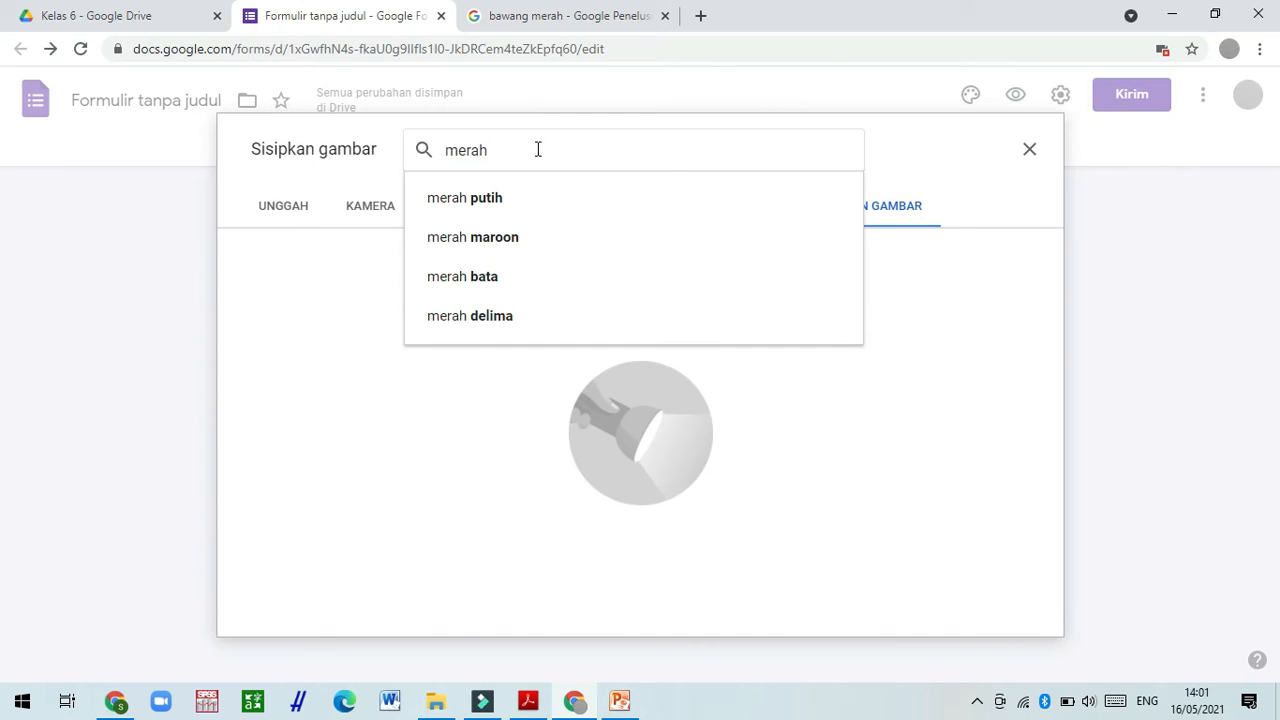
pyautogui.press('BackSpace')
pyautogui.press('BackSpace')
pyautogui.press('BackSpace')
pyautogui.press('BackSpace')
pyautogui.press('BackSpace')
pyautogui.write('bawang merah')
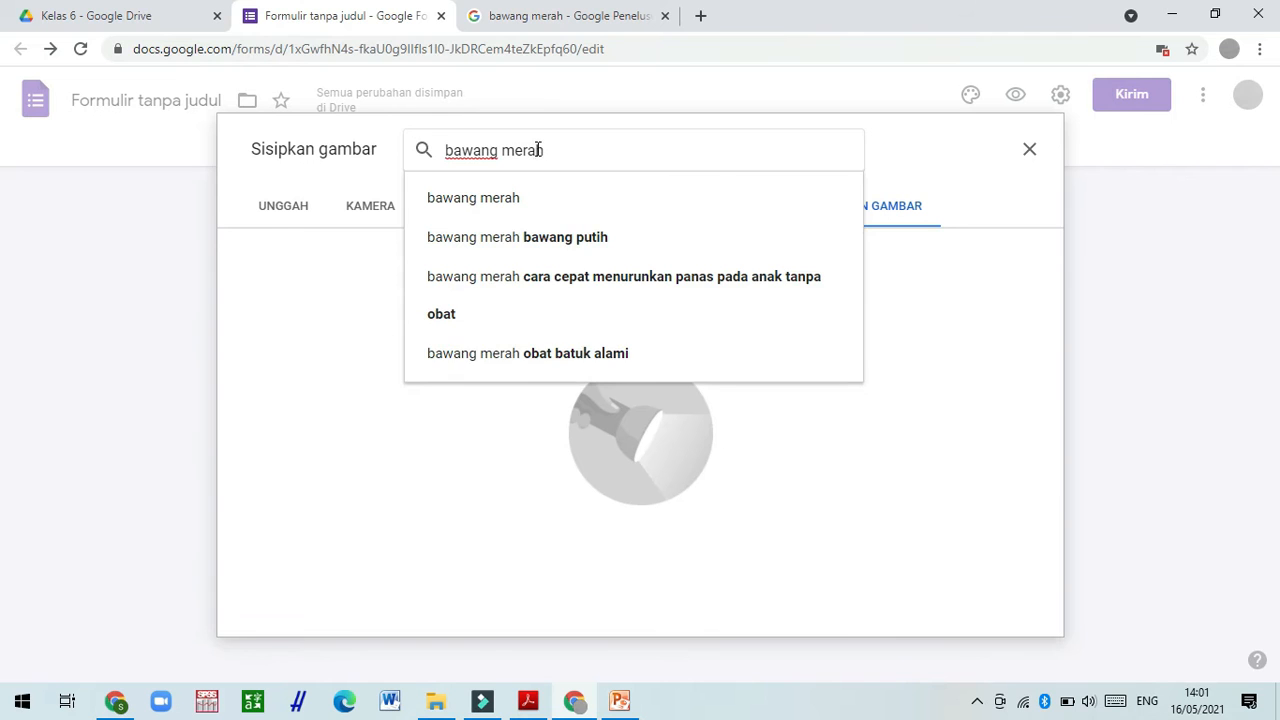
pyautogui.press('Return')
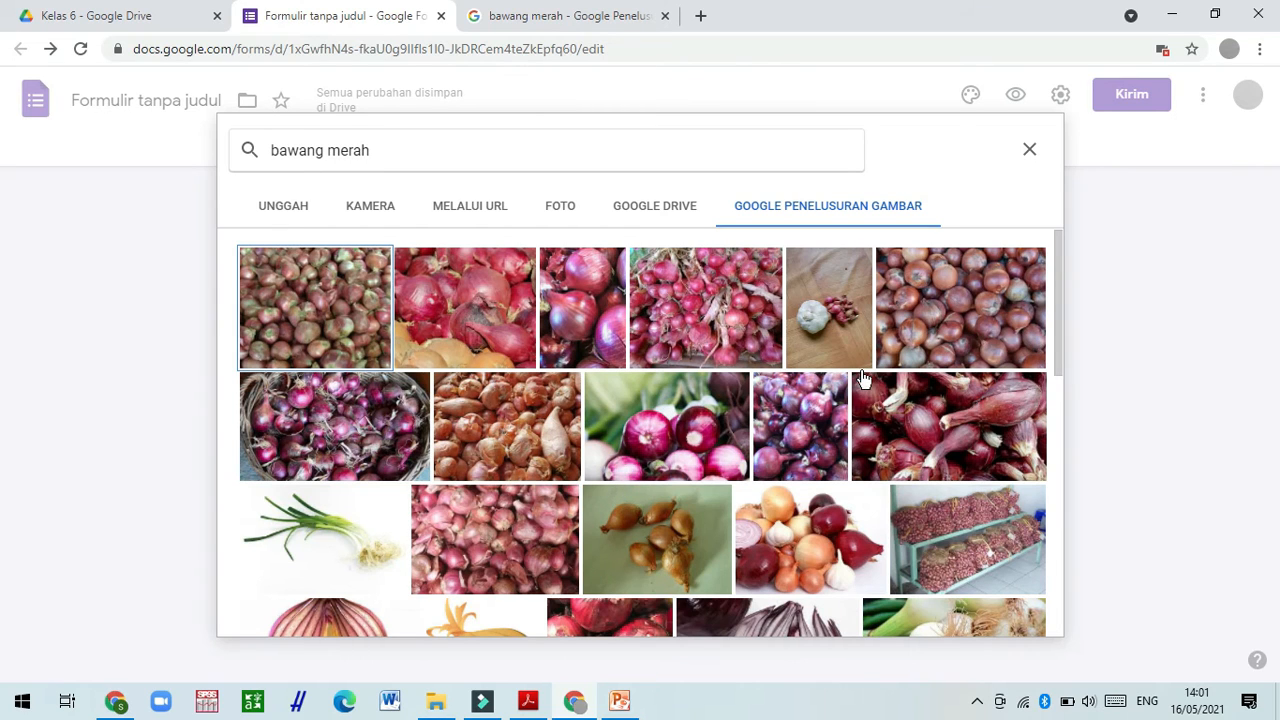
# Insert the photo of two red onions lying on soil from the image results
pyautogui.moveTo(1061, 324); pyautogui.dragTo(1080, 480)
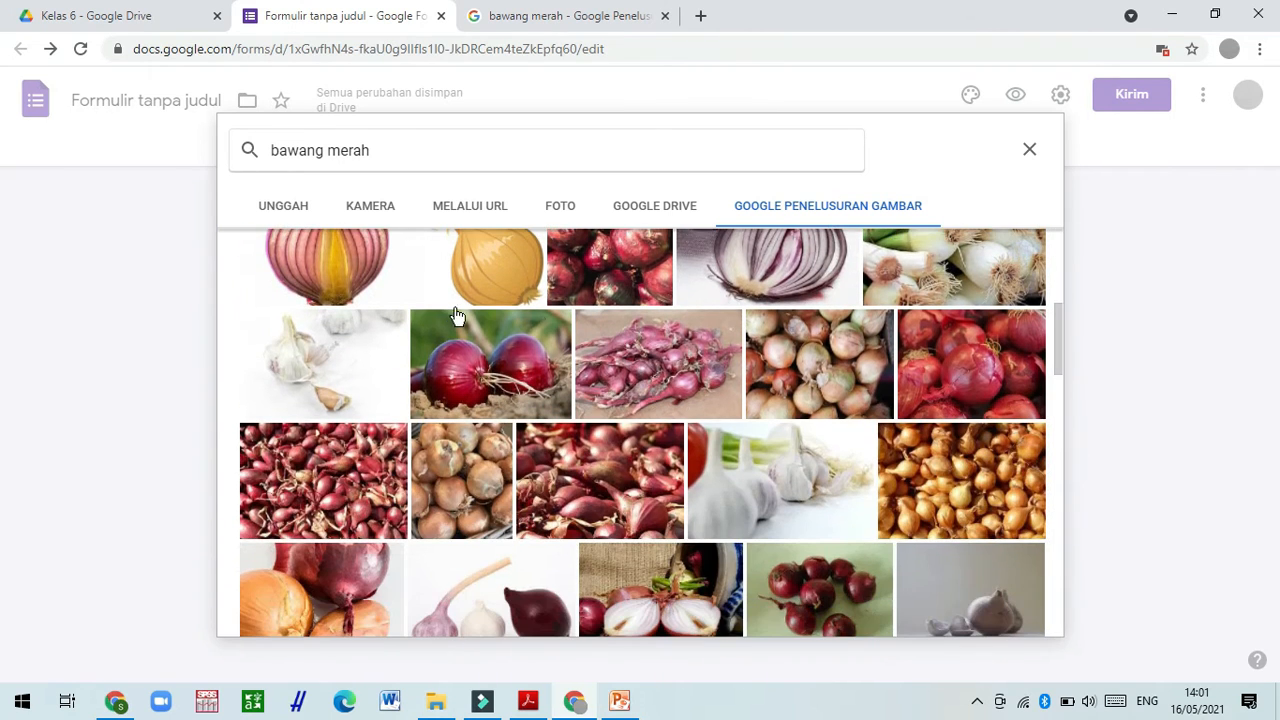
pyautogui.click(468, 342)
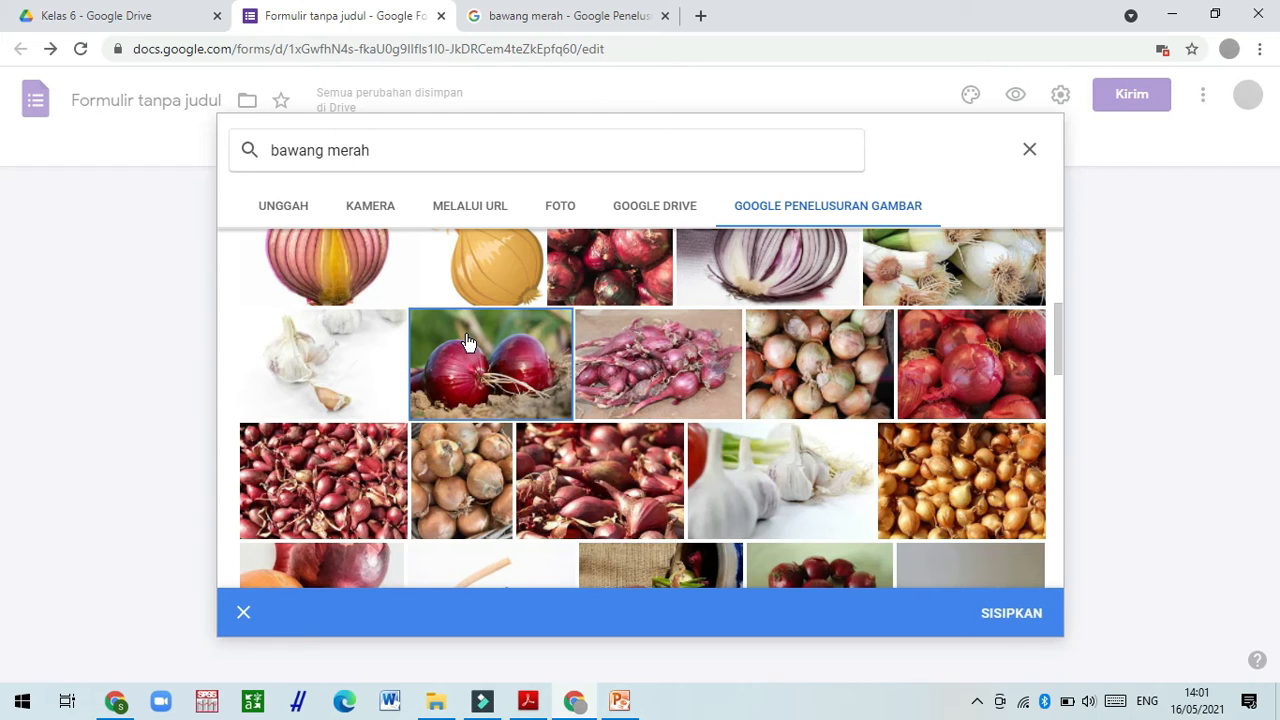
pyautogui.click(987, 622)
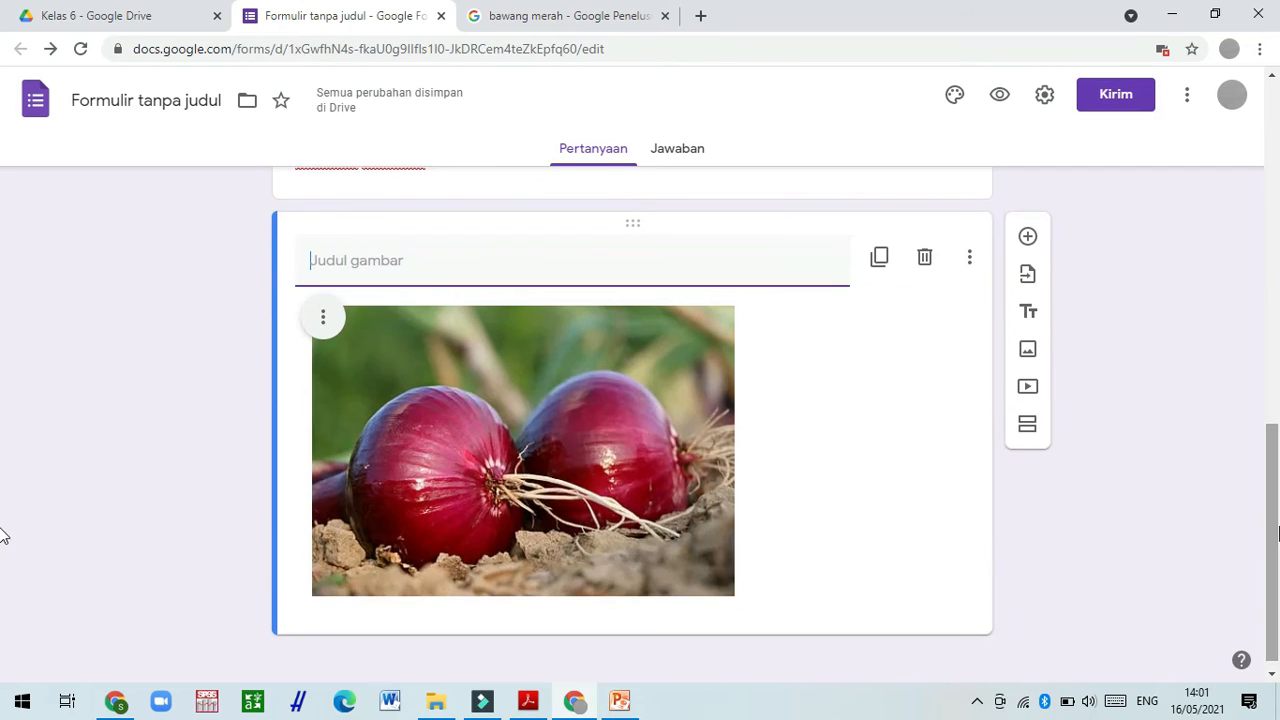
# Shrink the inserted onion photo proportionally to about two thirds of its size
pyautogui.click(655, 376)
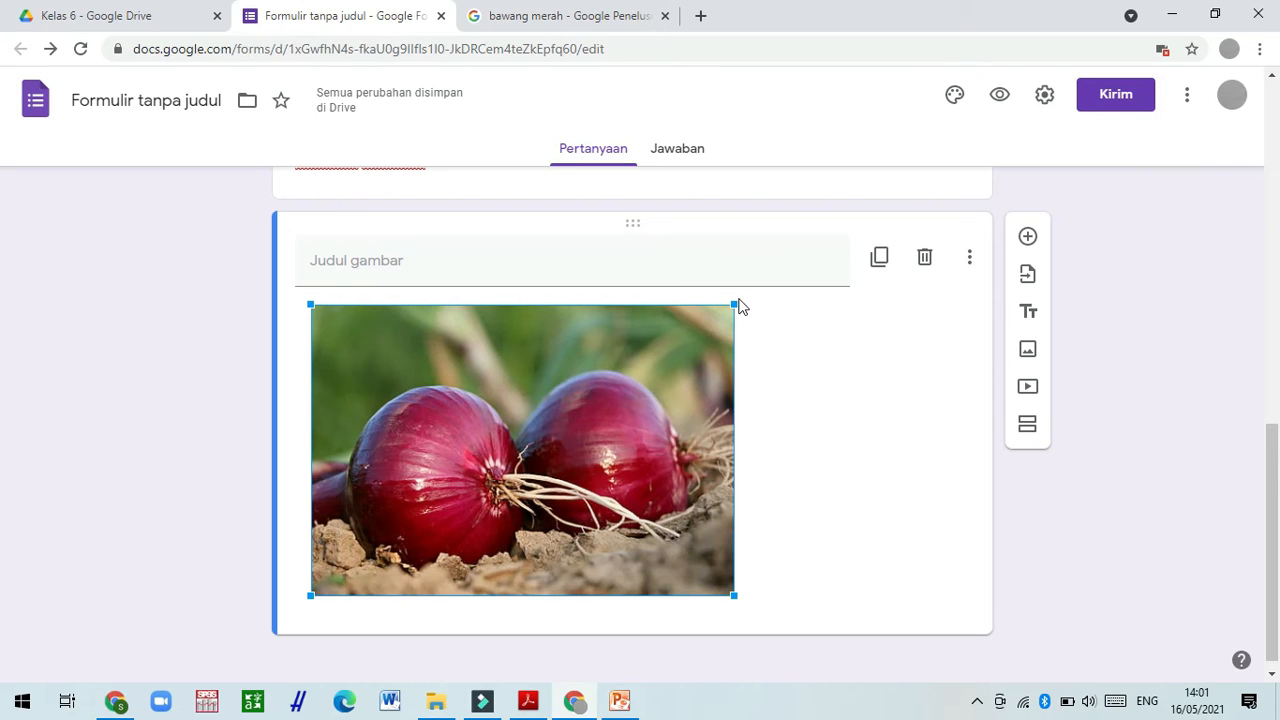
pyautogui.moveTo(734, 304); pyautogui.dragTo(549, 402)
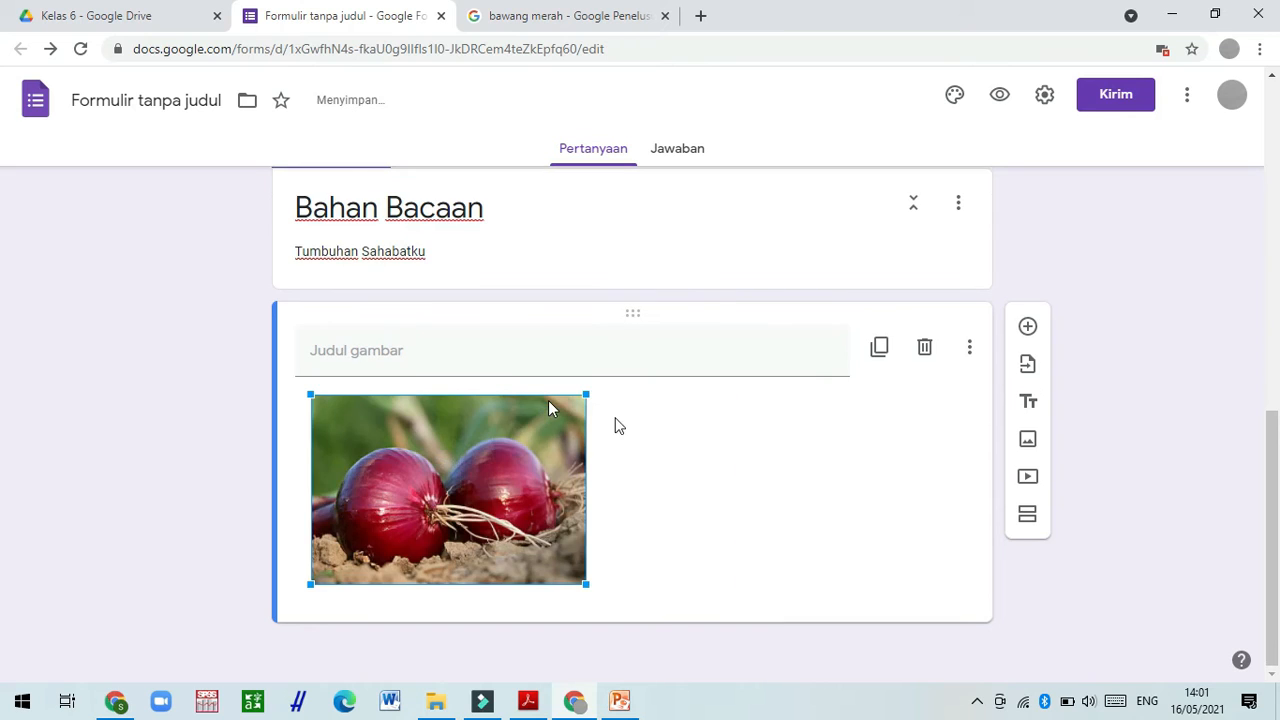
pyautogui.click(650, 468)
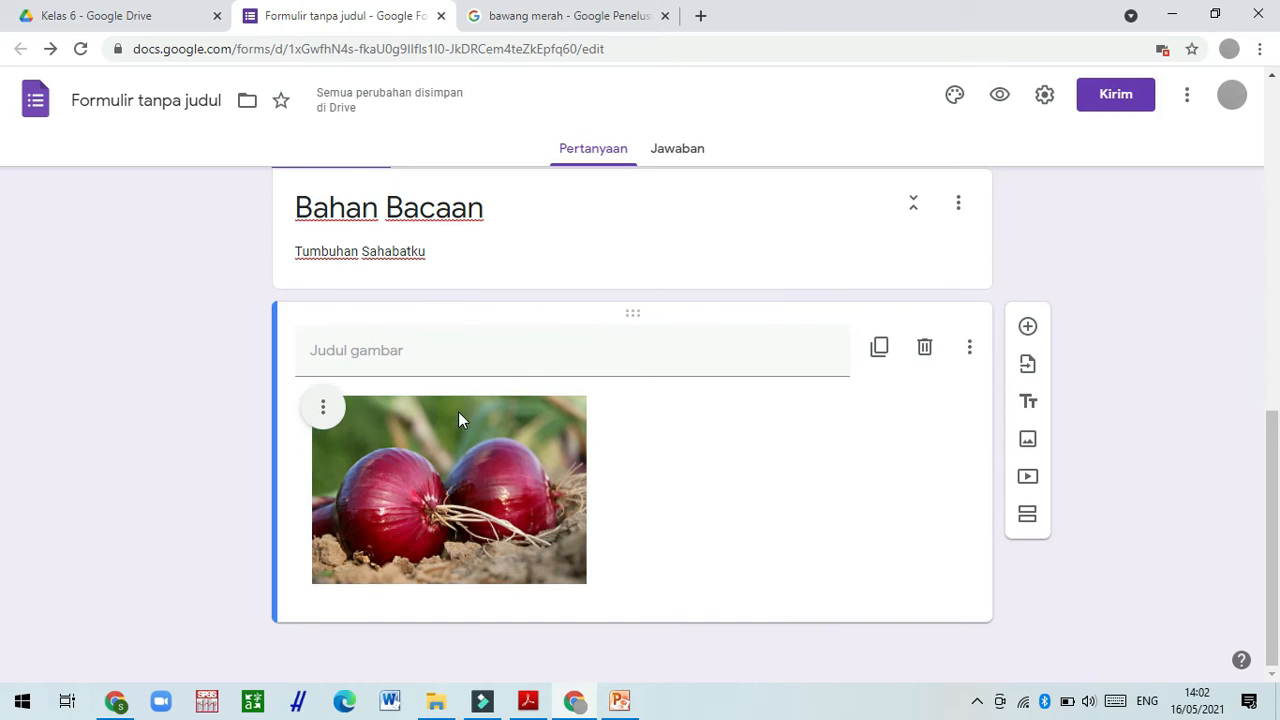
# Center-align the onion photo in the Bahan Bacaan section
pyautogui.click(321, 407)
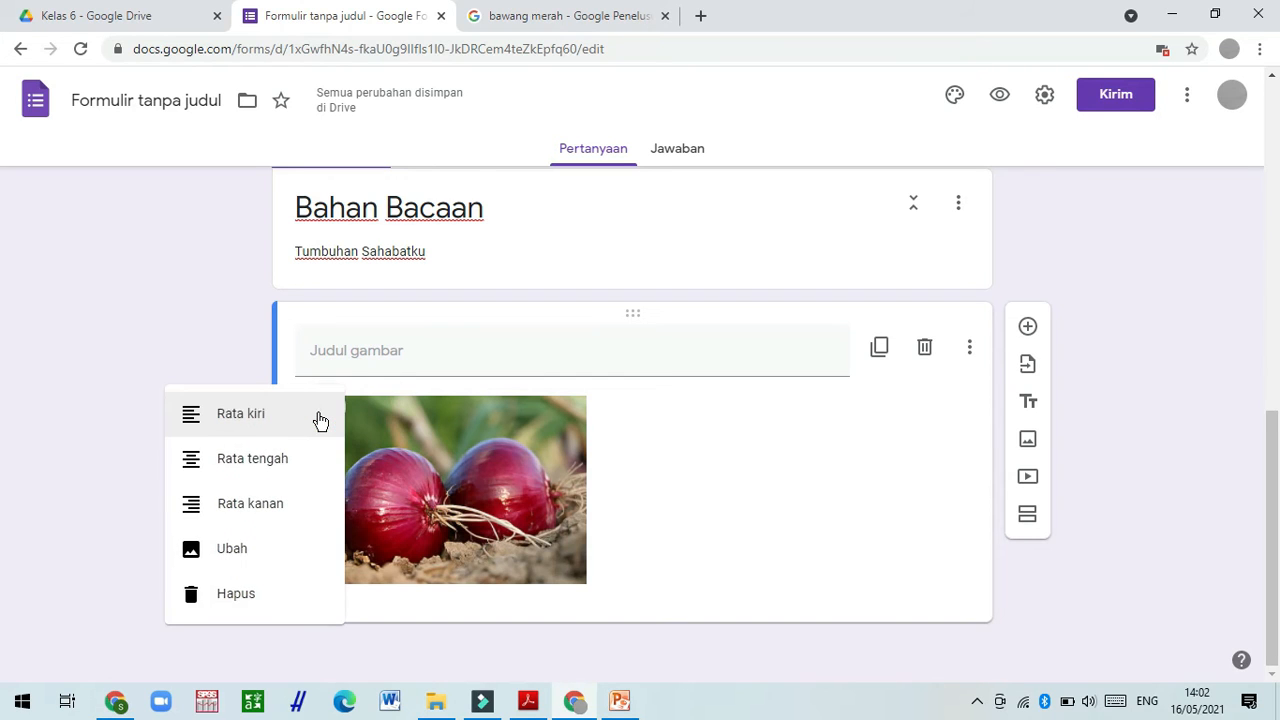
pyautogui.click(299, 470)
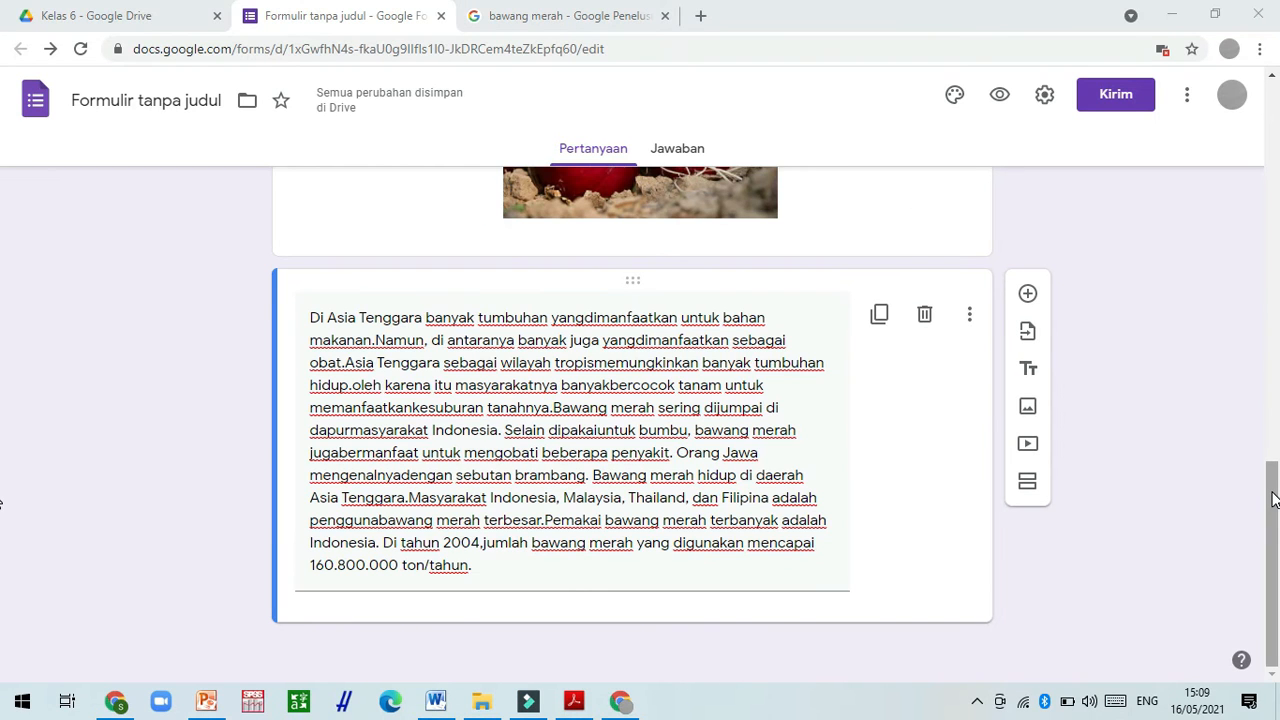
pyautogui.click(556, 565)
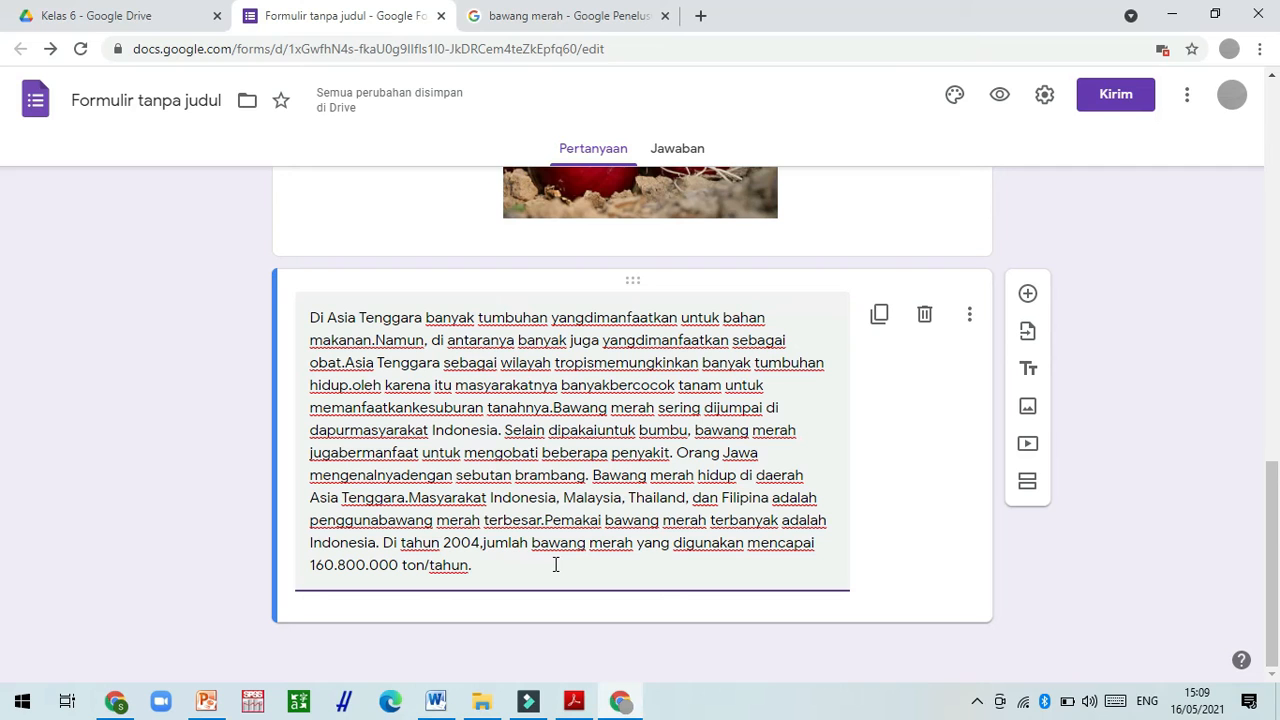
# View the pineapple reading box on page 24 of the student book PDF and the Print Screen key slide in PowerPoint
pyautogui.click(575, 701)
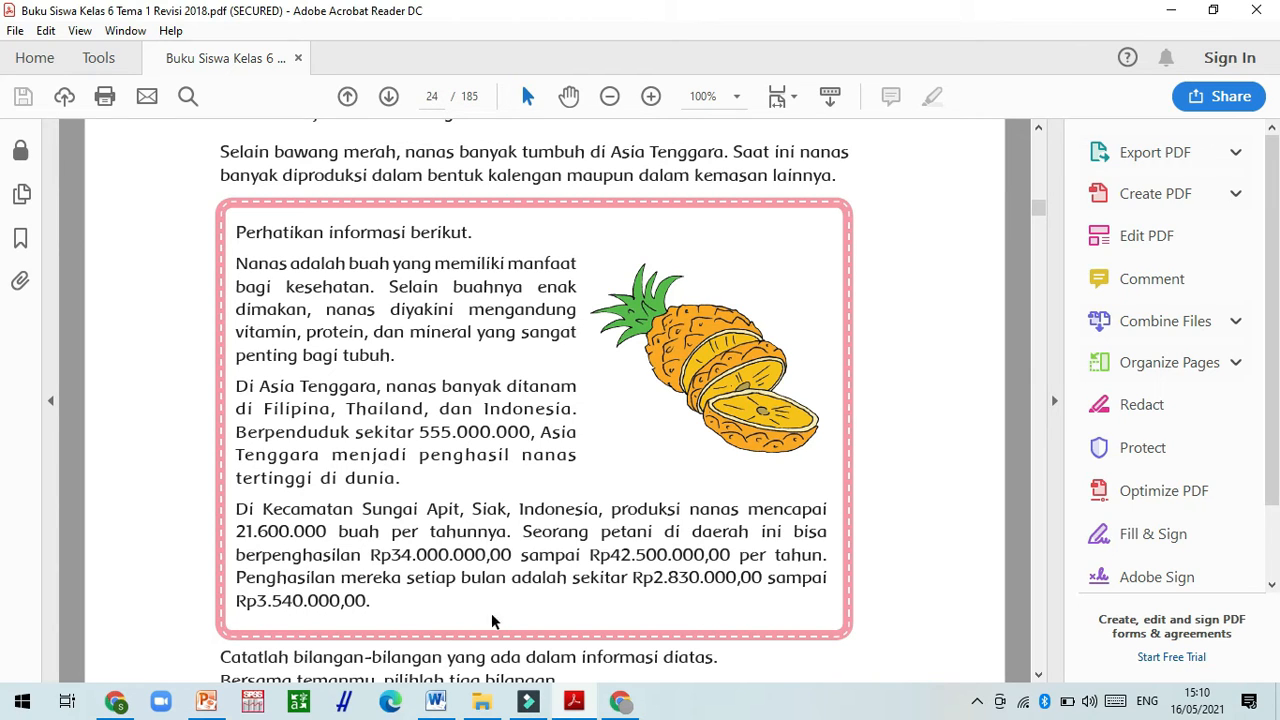
pyautogui.click(207, 704)
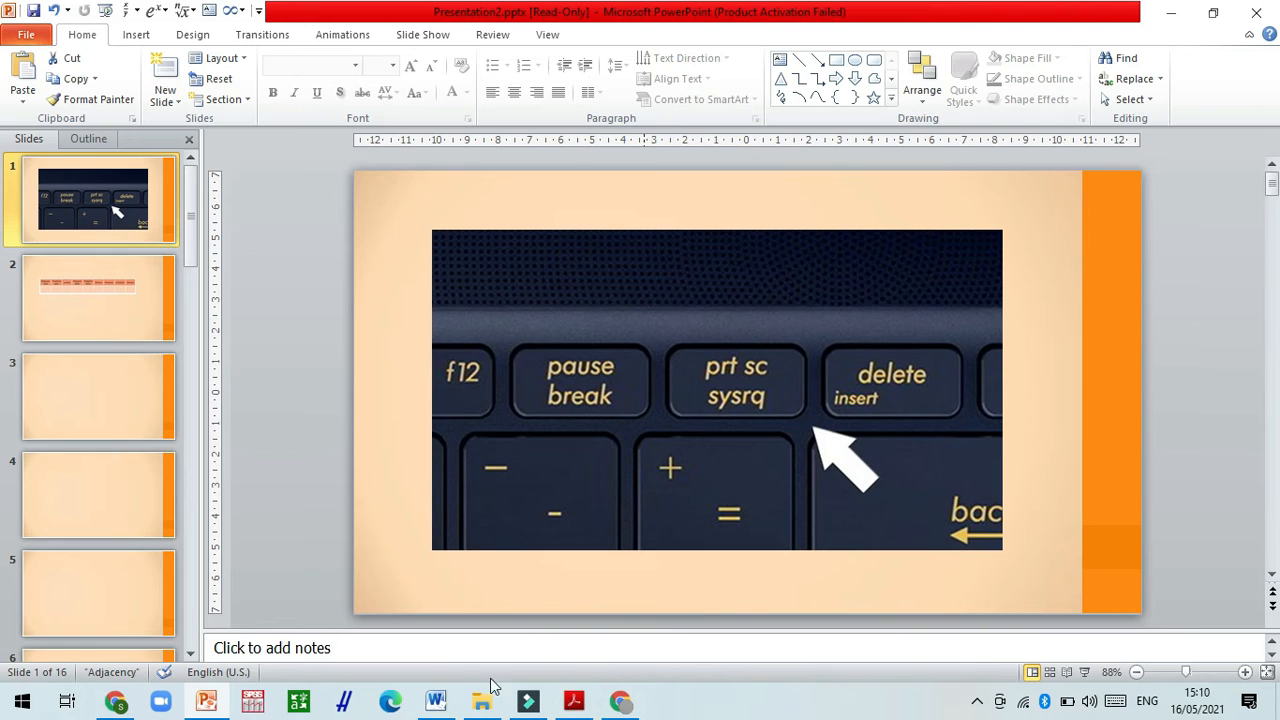
pyautogui.click(574, 705)
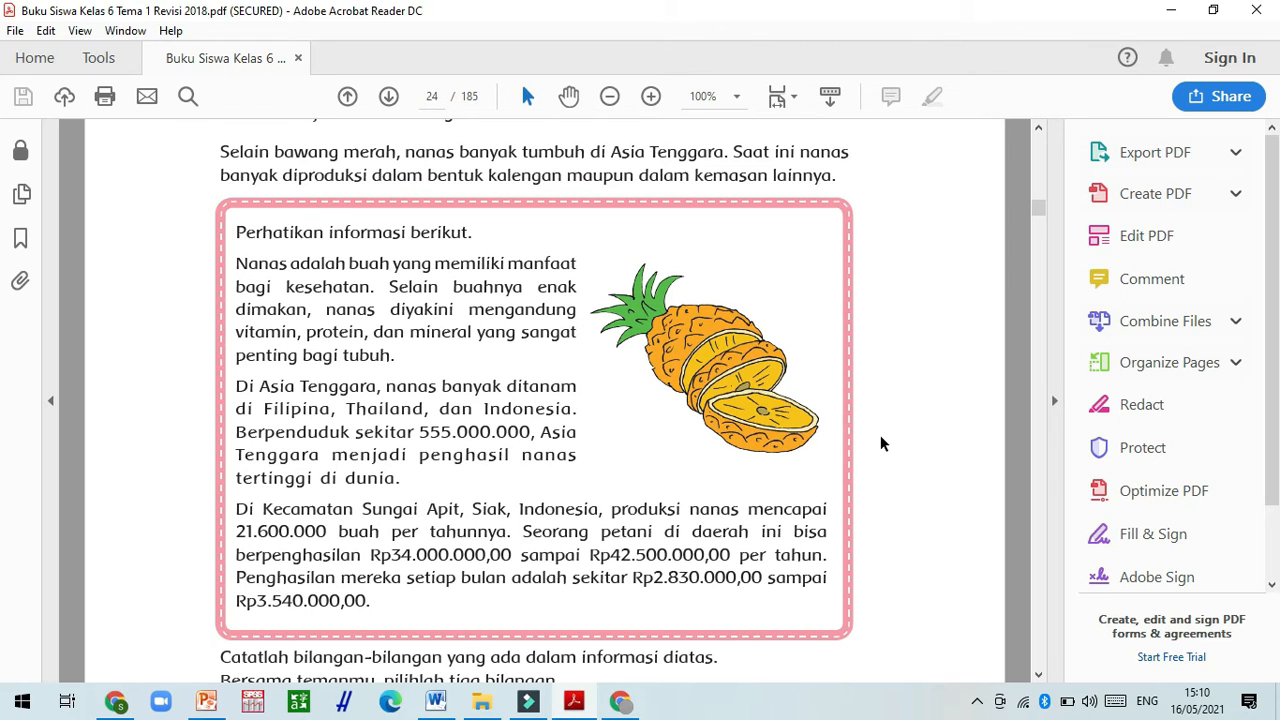
# Switch to the Word document and paste the screenshot of the pineapple reading page below the place-value table
pyautogui.click(437, 704)
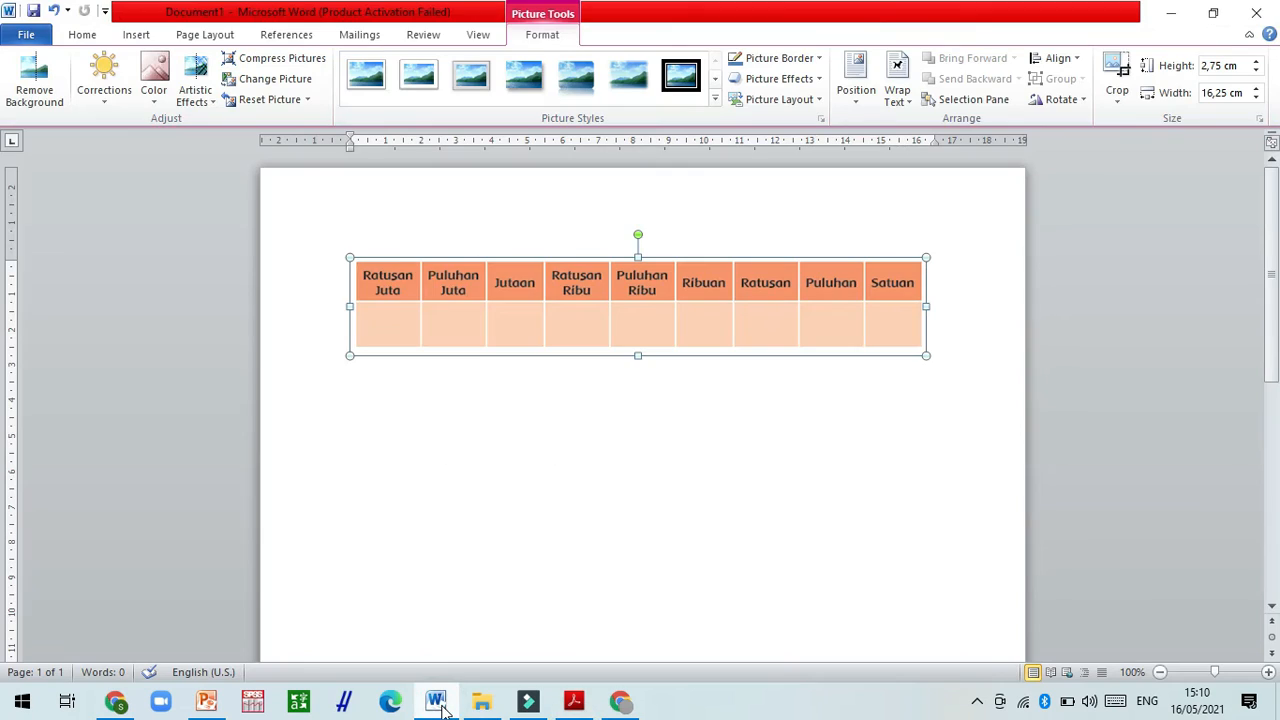
pyautogui.click(932, 349)
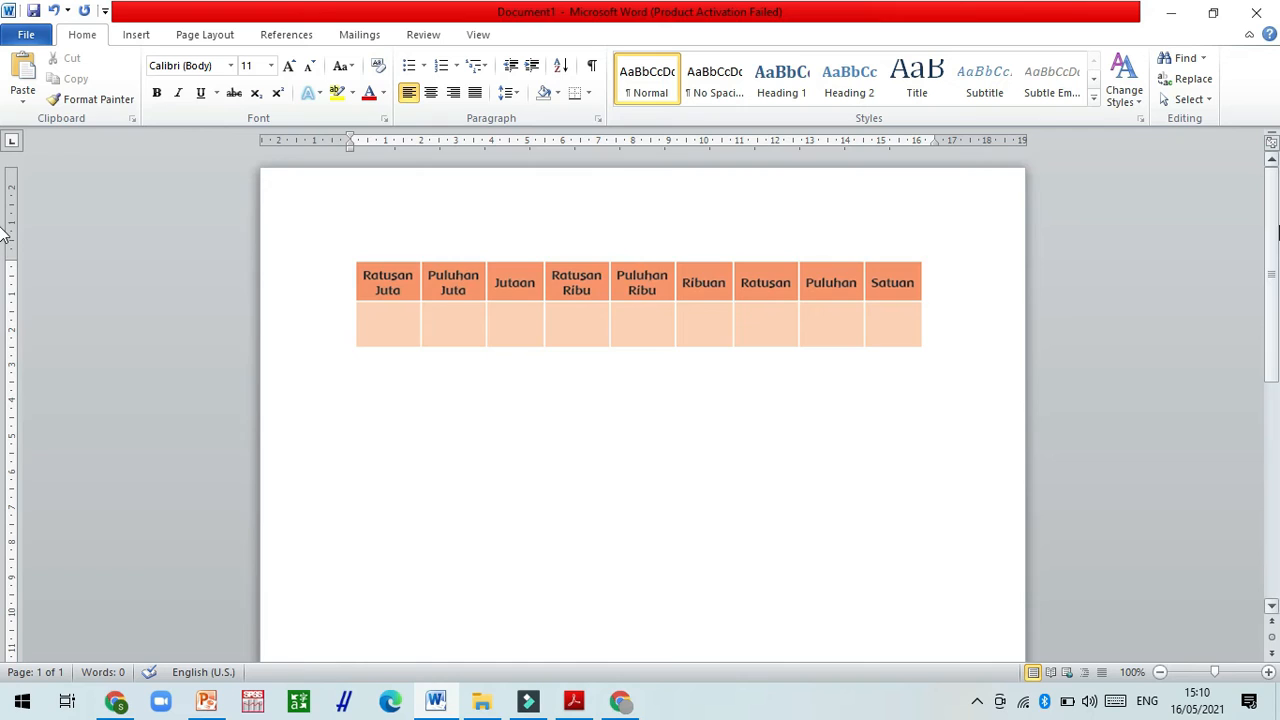
pyautogui.moveTo(1274, 228); pyautogui.dragTo(1278, 300)
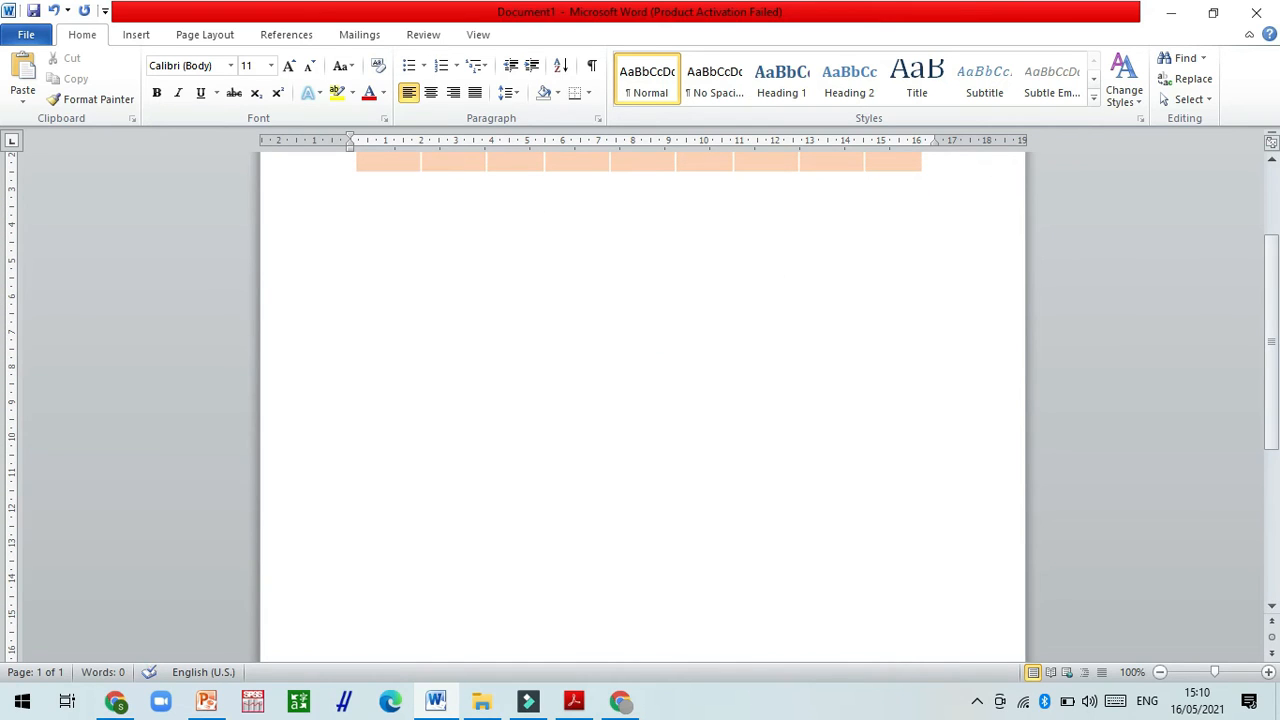
pyautogui.click(24, 80)
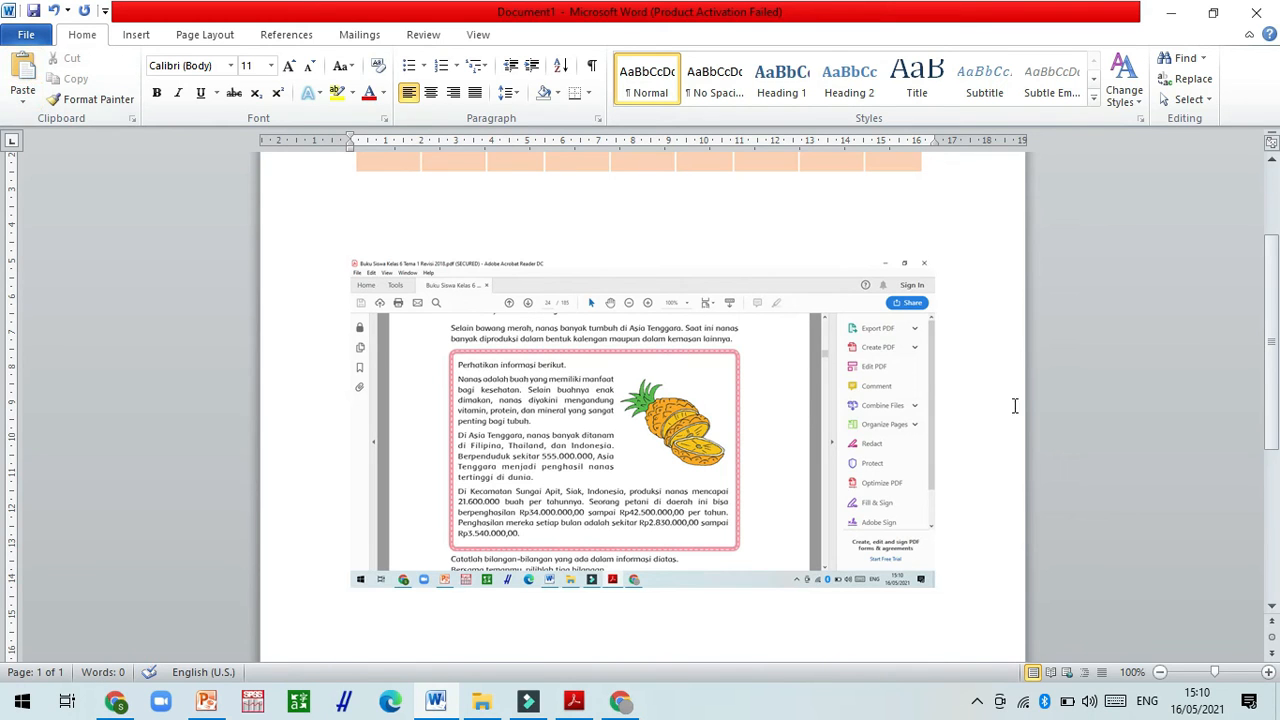
# Start cropping the pasted screenshot of the pineapple reading page
pyautogui.click(862, 355)
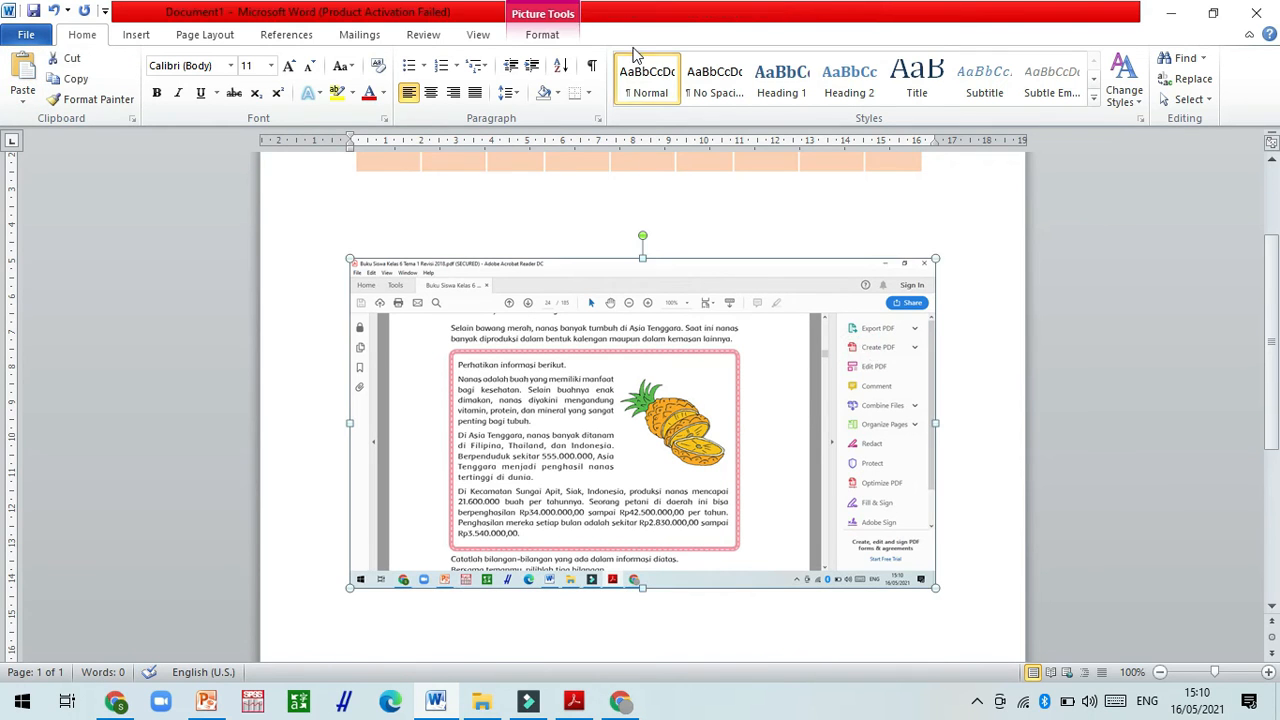
pyautogui.click(547, 44)
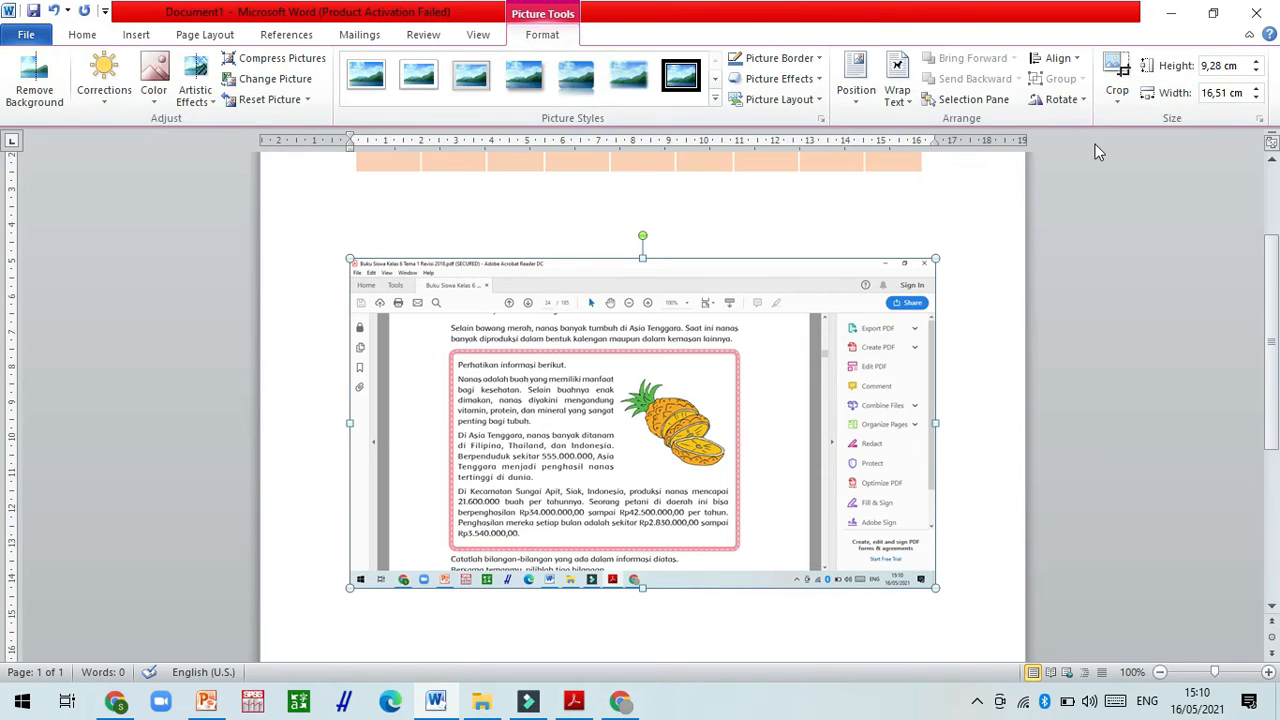
pyautogui.click(1115, 68)
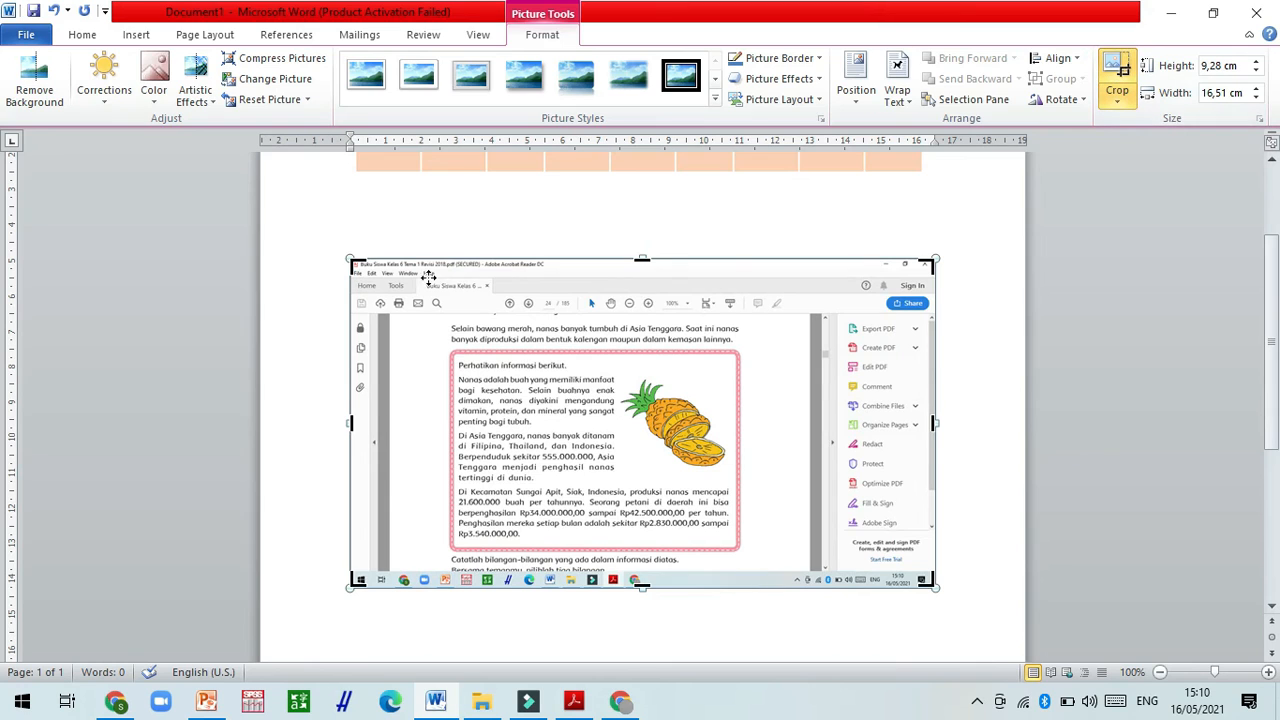
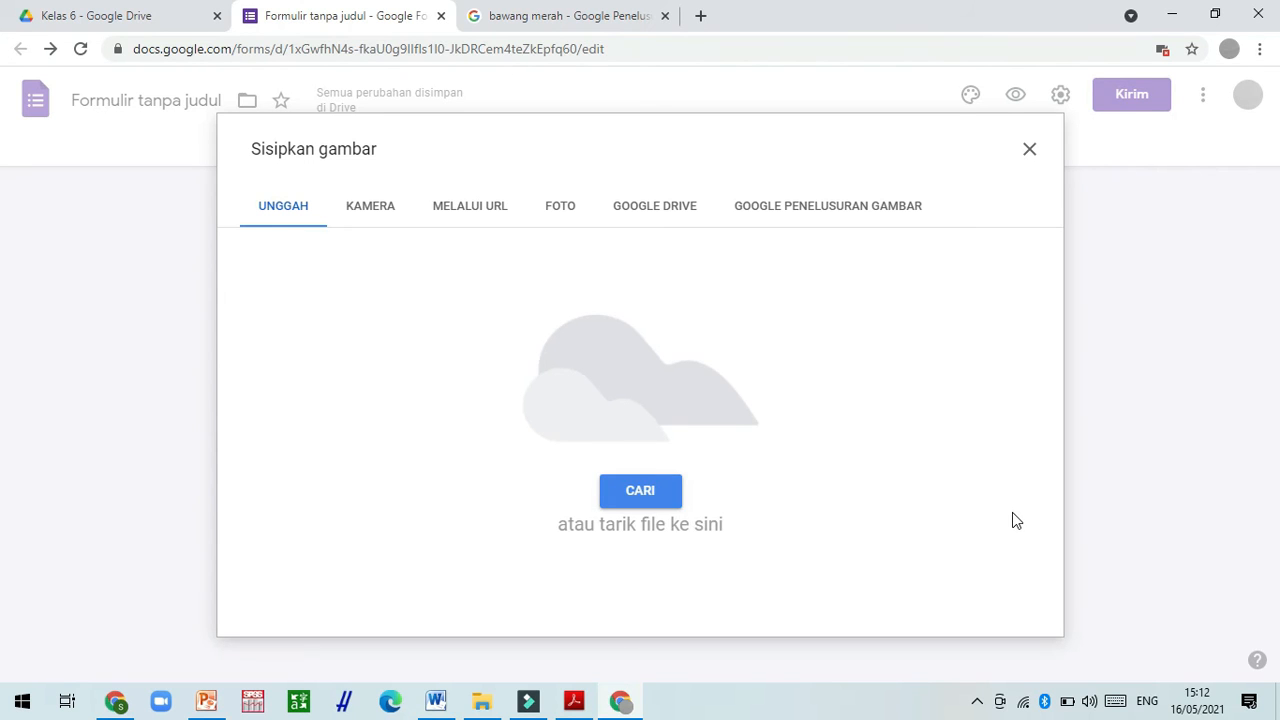
# Shrink the pineapple reading image in the form proportionally to about 70% of its size
pyautogui.moveTo(1277, 475); pyautogui.dragTo(1279, 630)
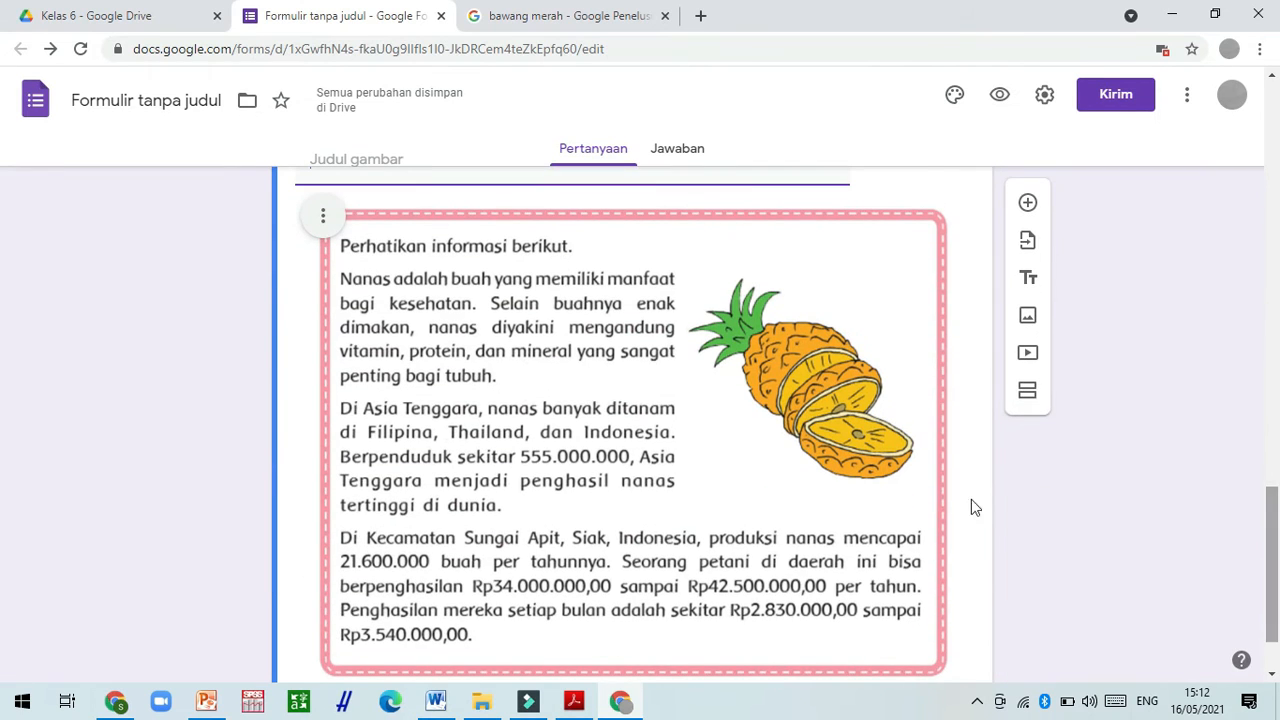
pyautogui.click(366, 293)
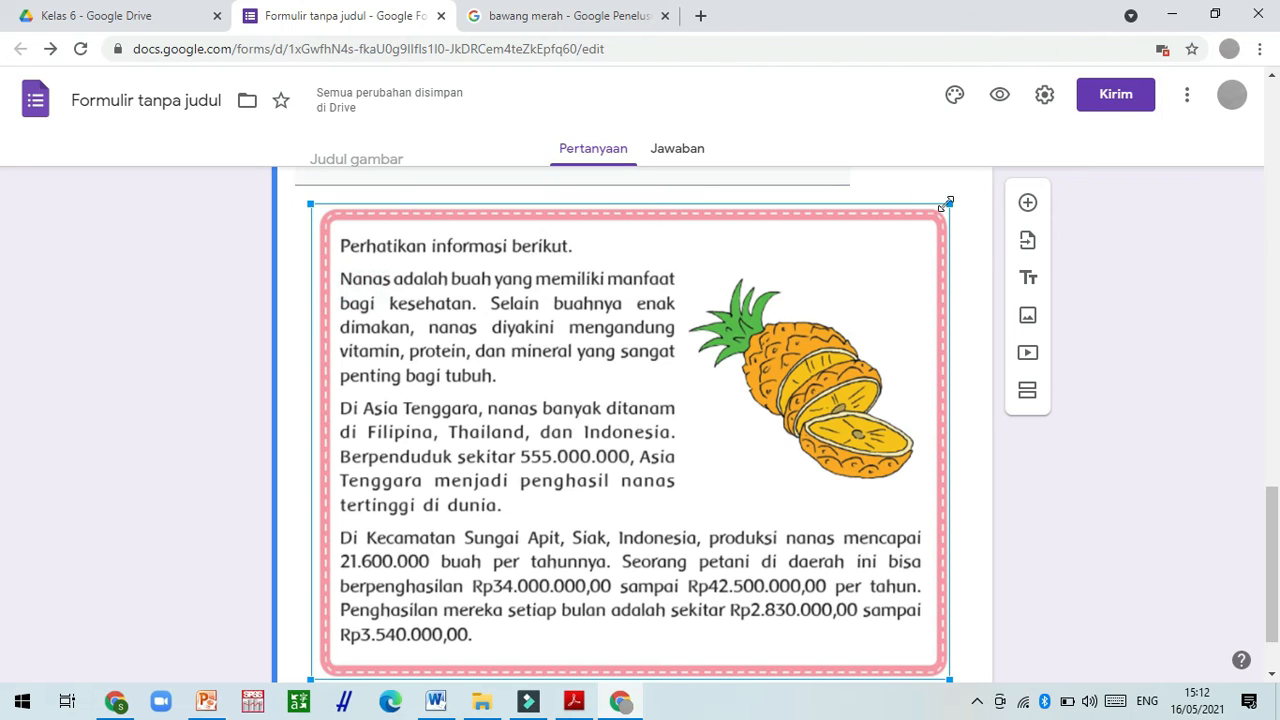
pyautogui.moveTo(949, 203); pyautogui.dragTo(766, 340)
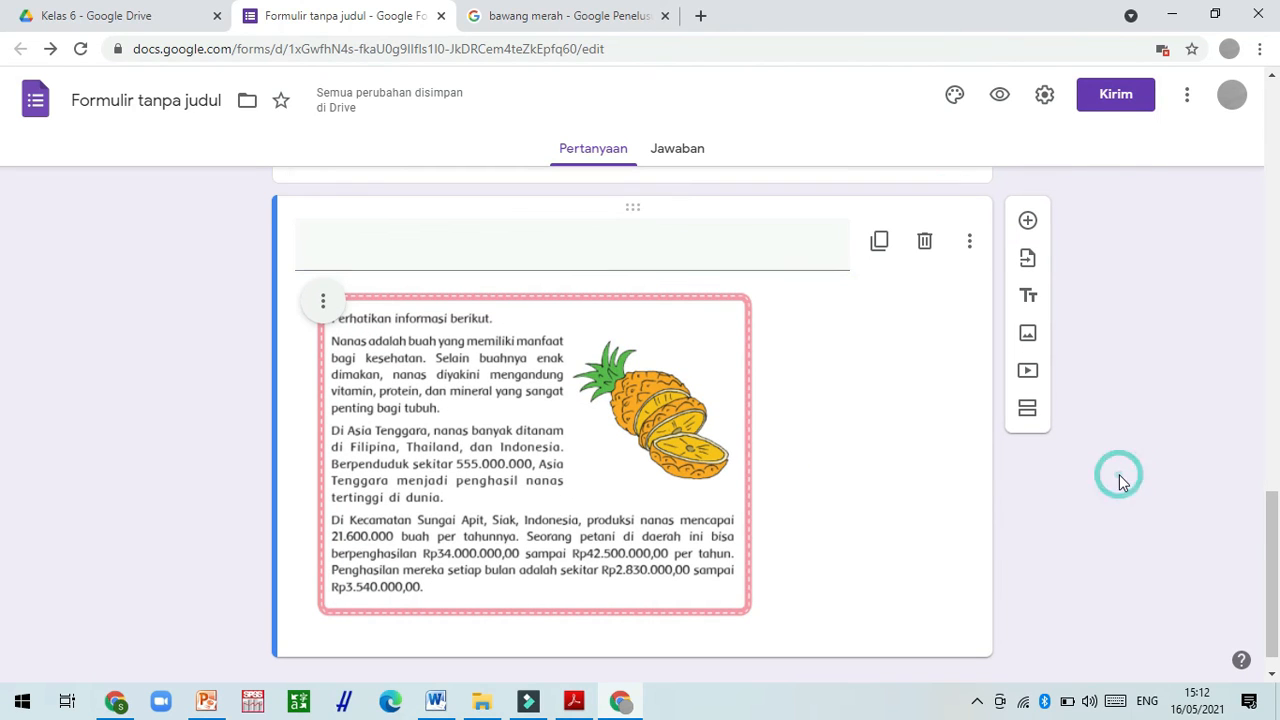
# Add a new section after the "Penggunaan Tanda Pisah Angka" image and title it "Latihan Soal"
pyautogui.moveTo(1272, 532); pyautogui.dragTo(1272, 567)
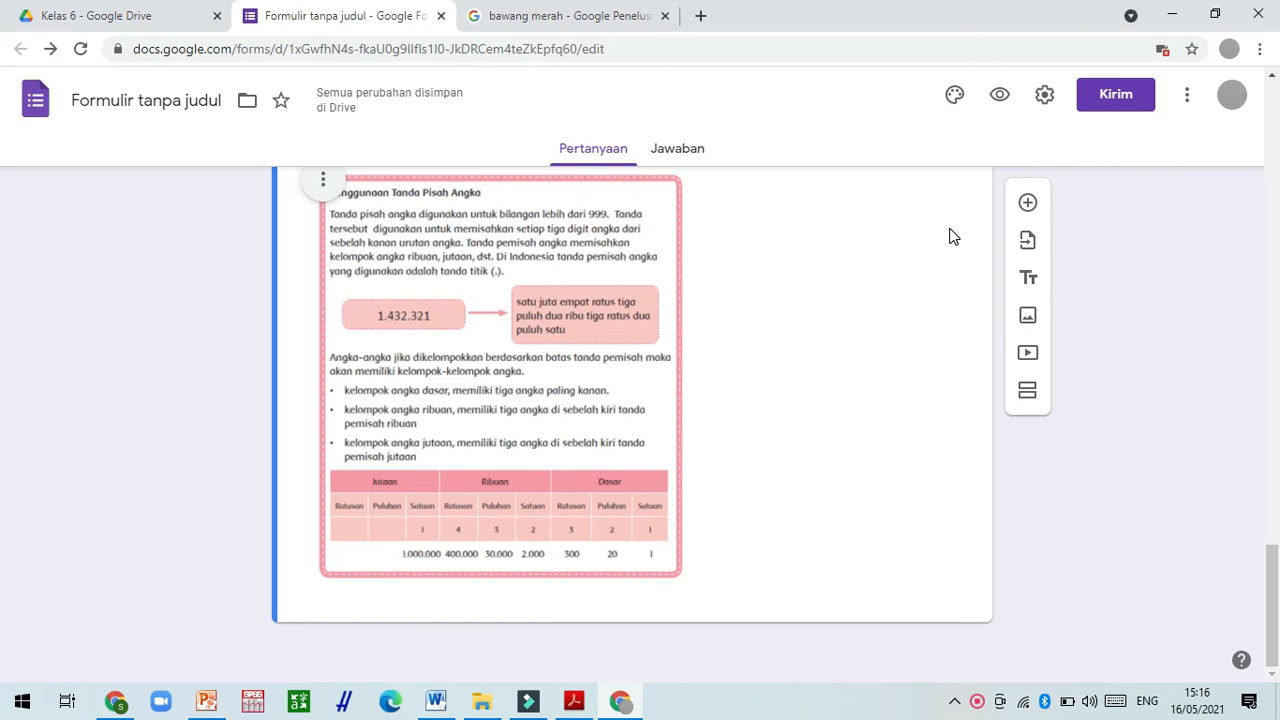
pyautogui.click(1030, 395)
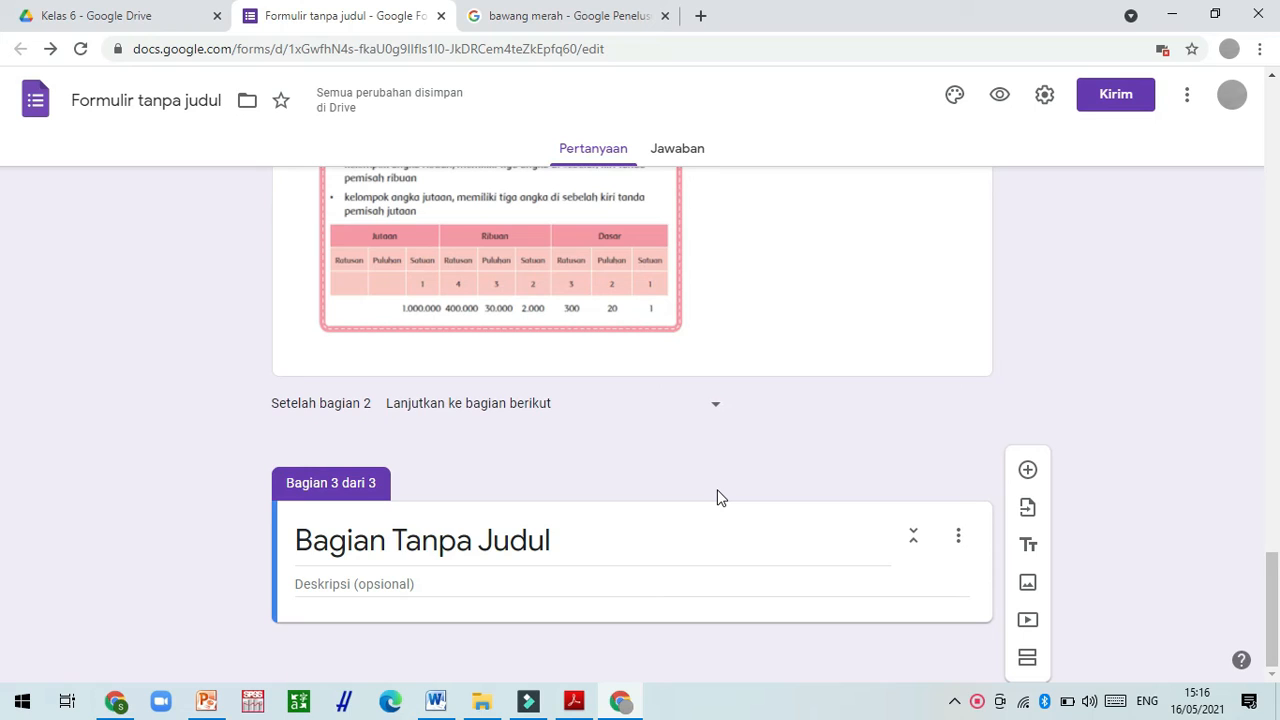
pyautogui.click(480, 541)
pyautogui.press('capslock')
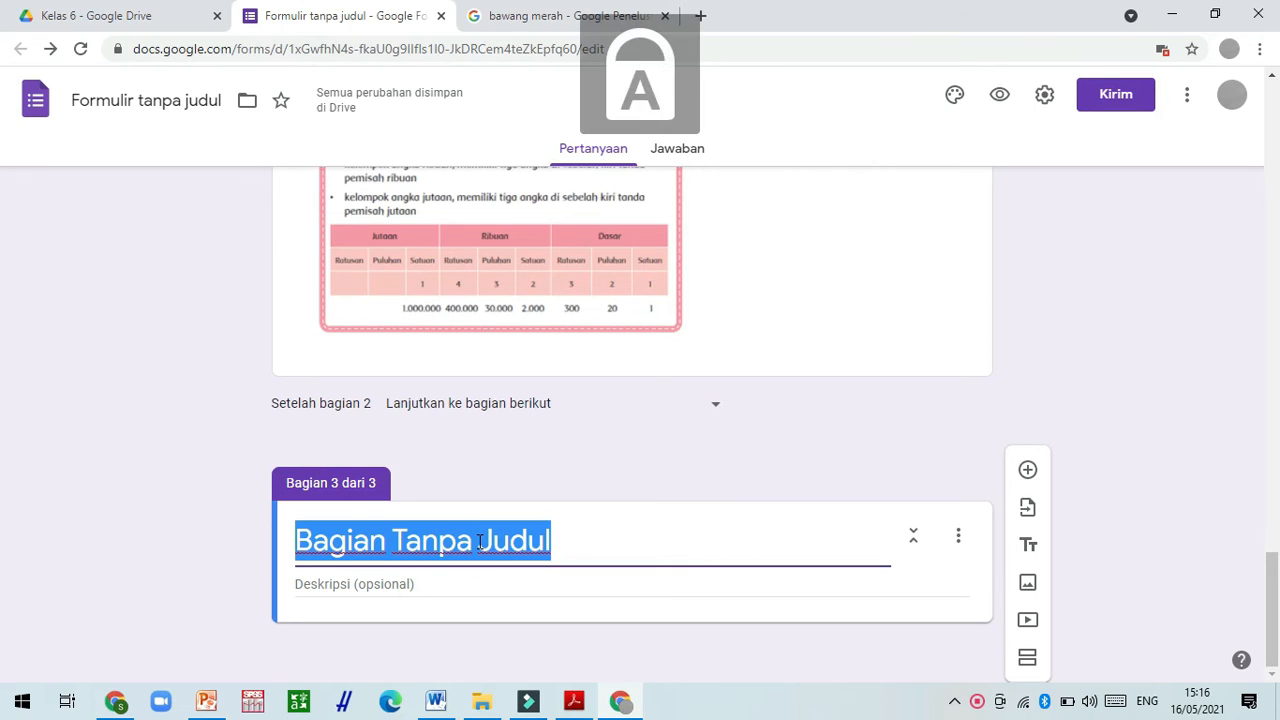
pyautogui.write('L')
pyautogui.press('capslock')
pyautogui.write('atihan')
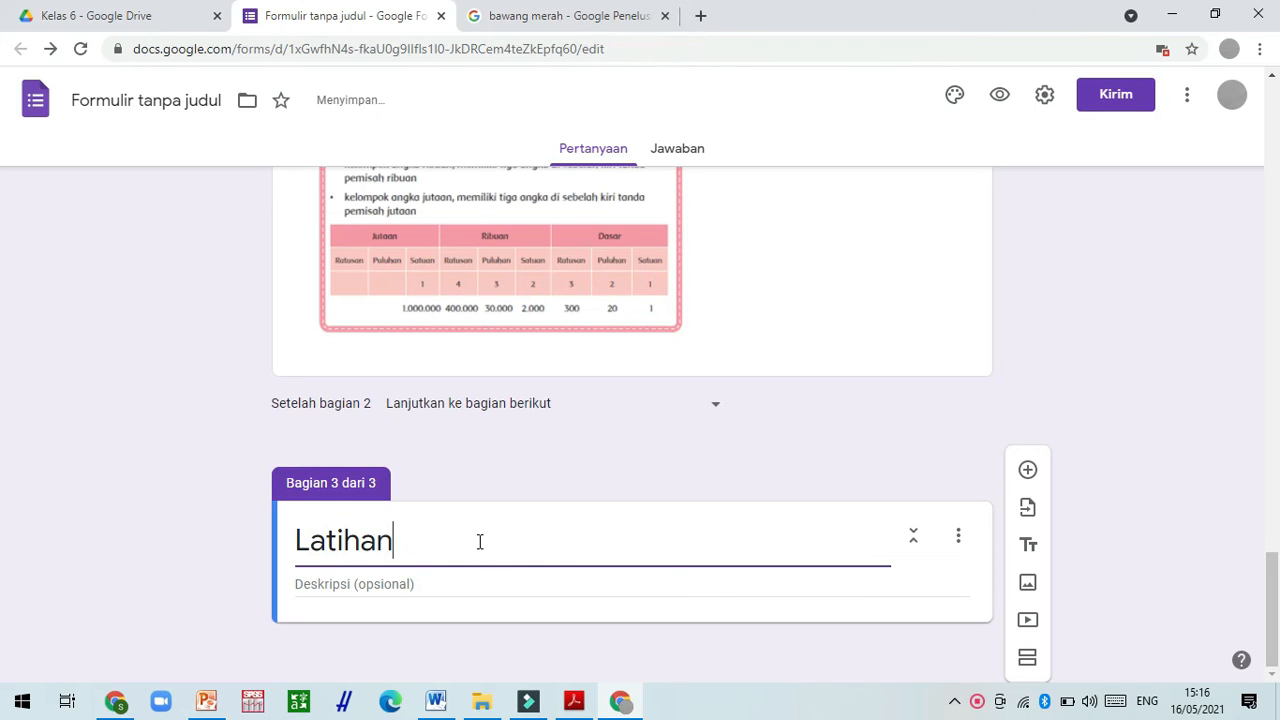
pyautogui.press('capslock')
pyautogui.write('S')
pyautogui.press('capslock')
pyautogui.write('oal')
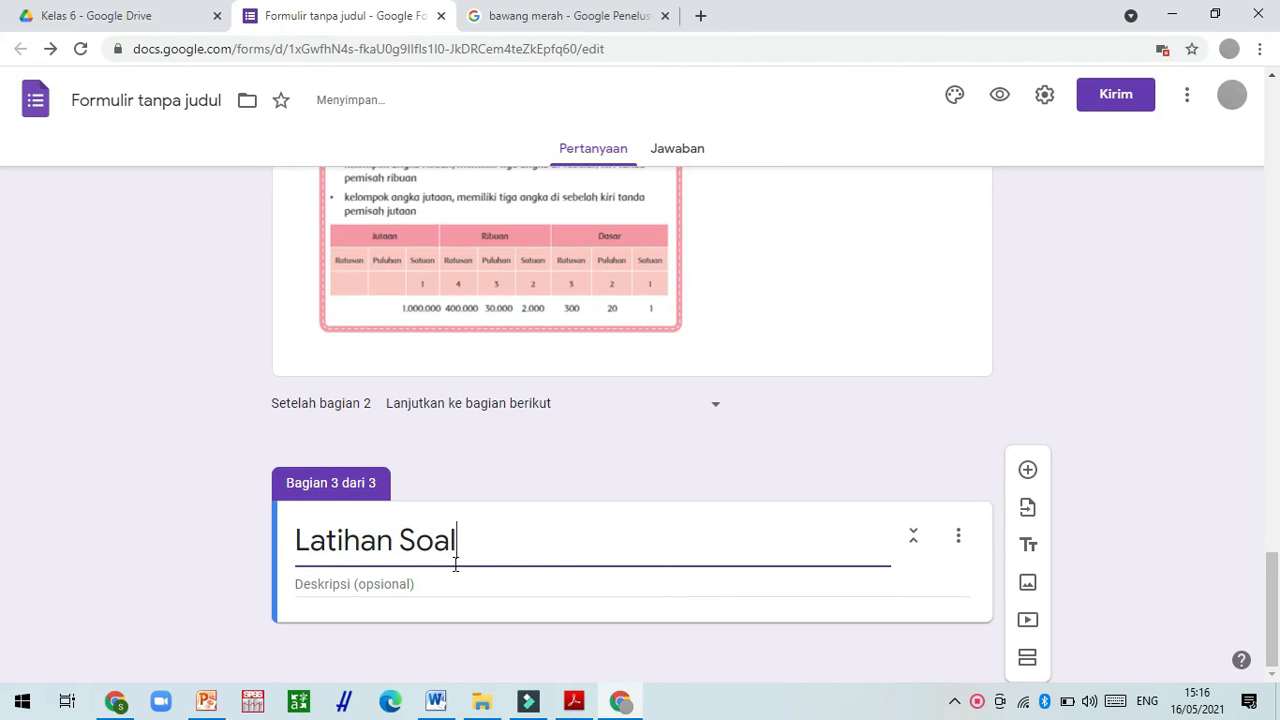
# Enter the description "Kerjakan semua soal di bawah ini dengan teliti!" for the Latihan Soal section
pyautogui.click(366, 586)
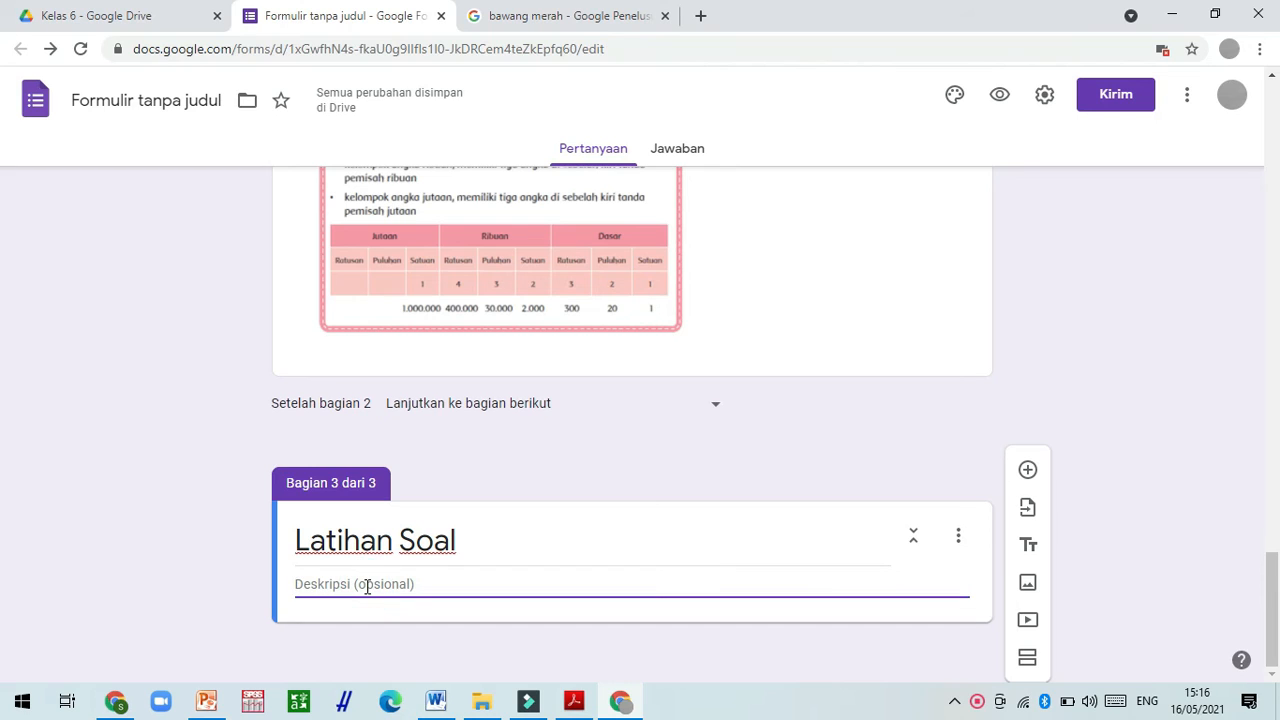
pyautogui.press('capslock')
pyautogui.write('K')
pyautogui.press('capslock')
pyautogui.write('erjakan se')
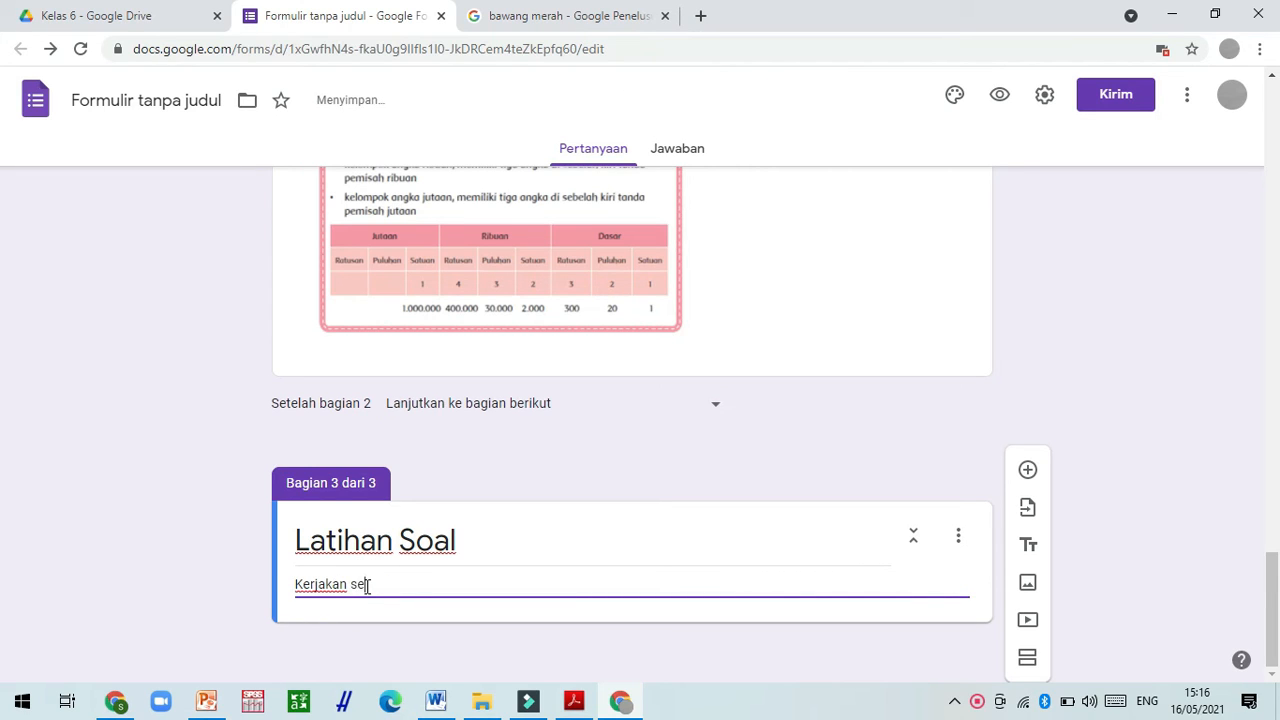
pyautogui.write('mua soal di bawah ini')
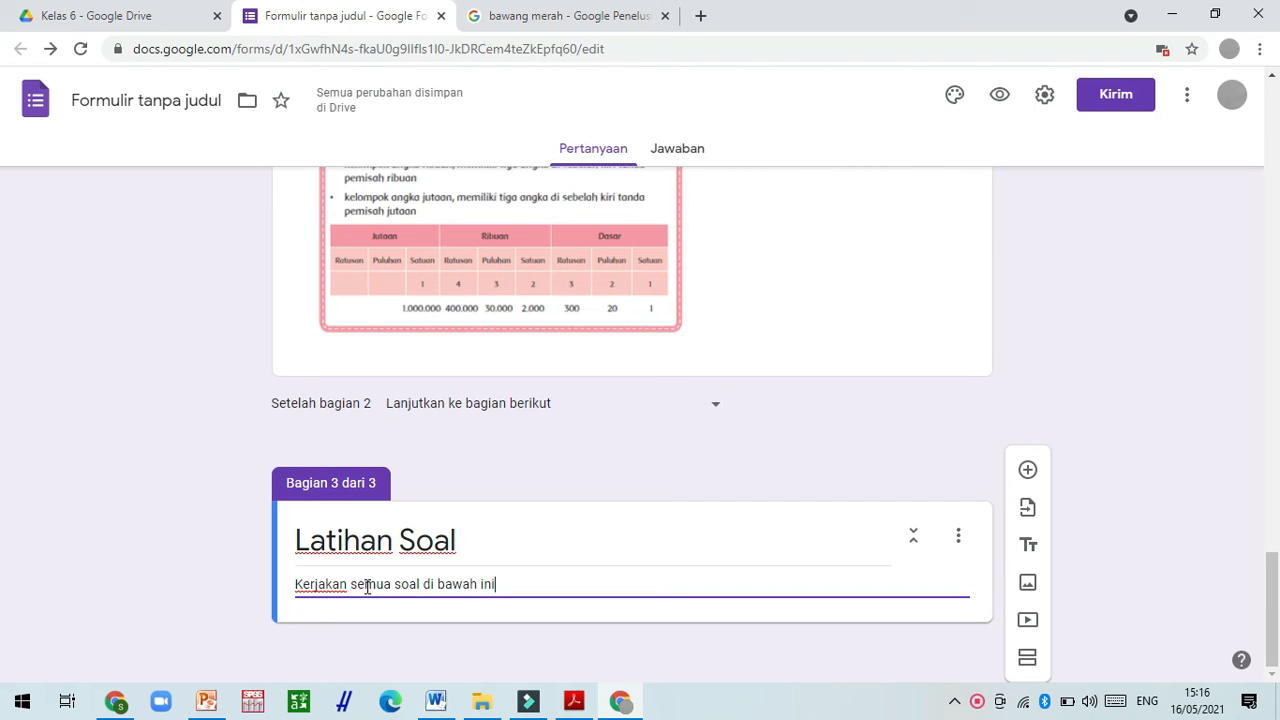
pyautogui.write(' dengan teliti!')
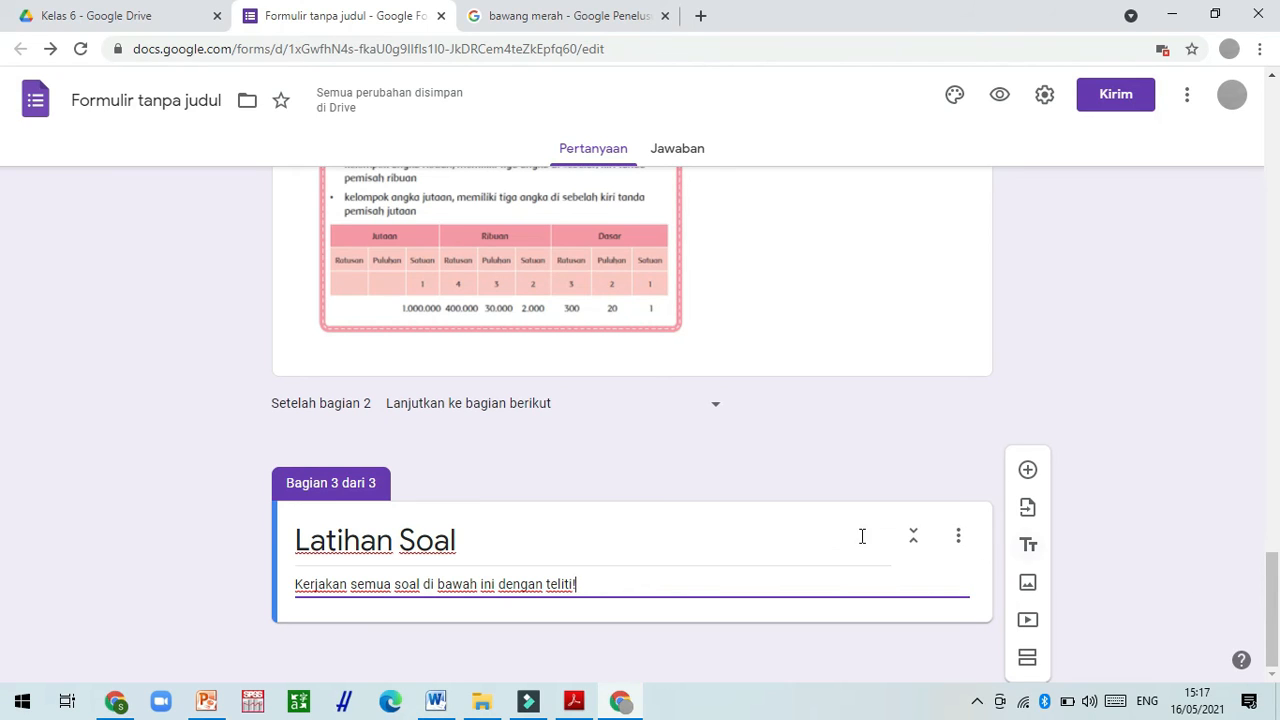
# Add a question to the Latihan Soal section with the type "Pilihan ganda"
pyautogui.click(1035, 480)
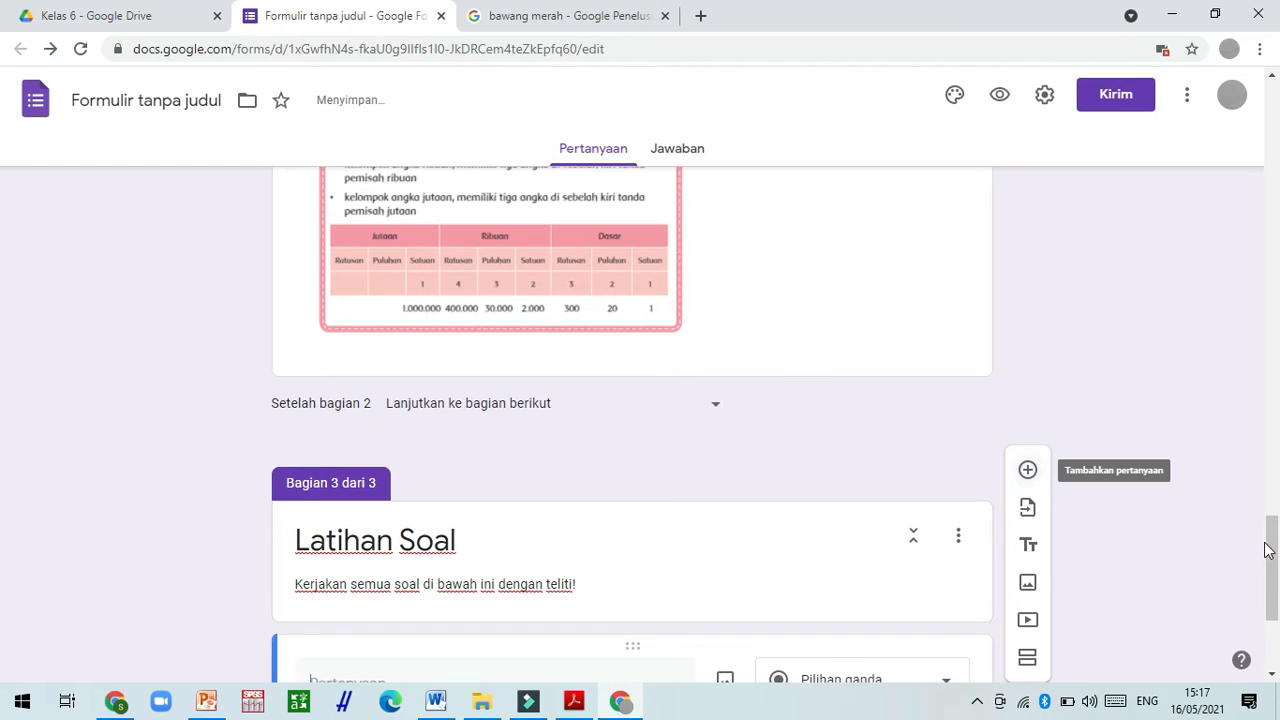
pyautogui.moveTo(1272, 543); pyautogui.dragTo(1274, 617)
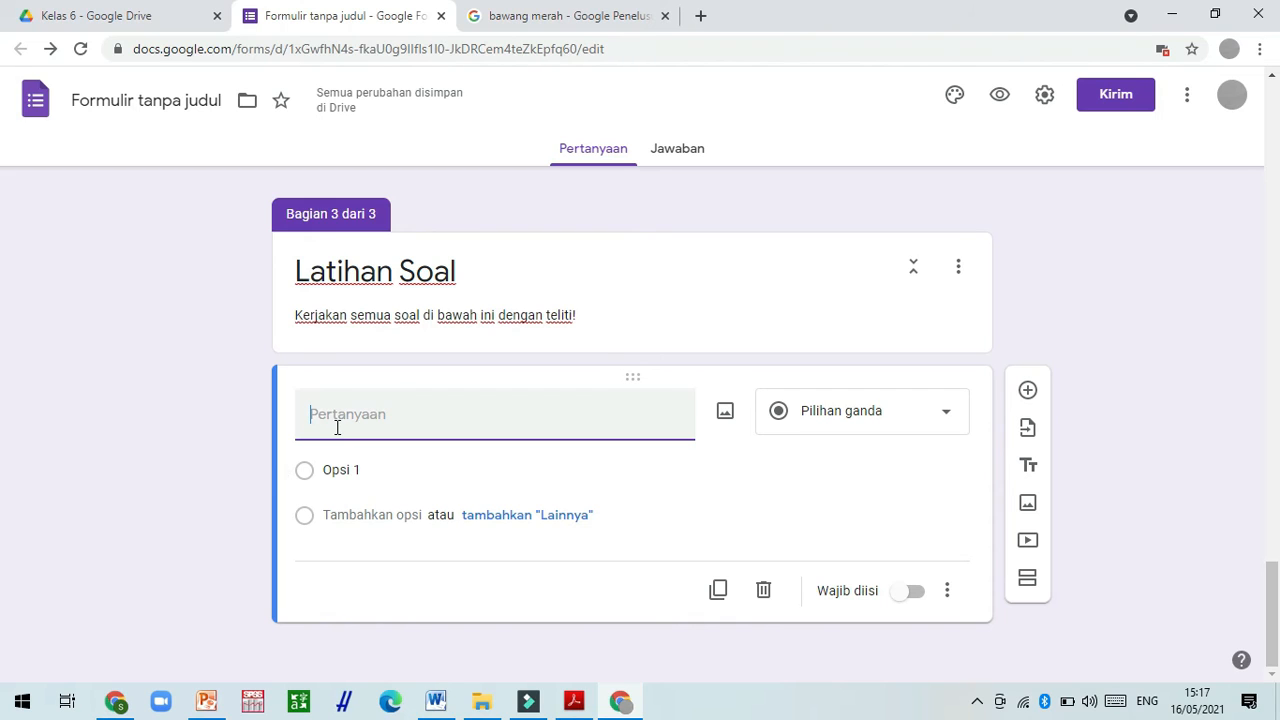
pyautogui.click(946, 420)
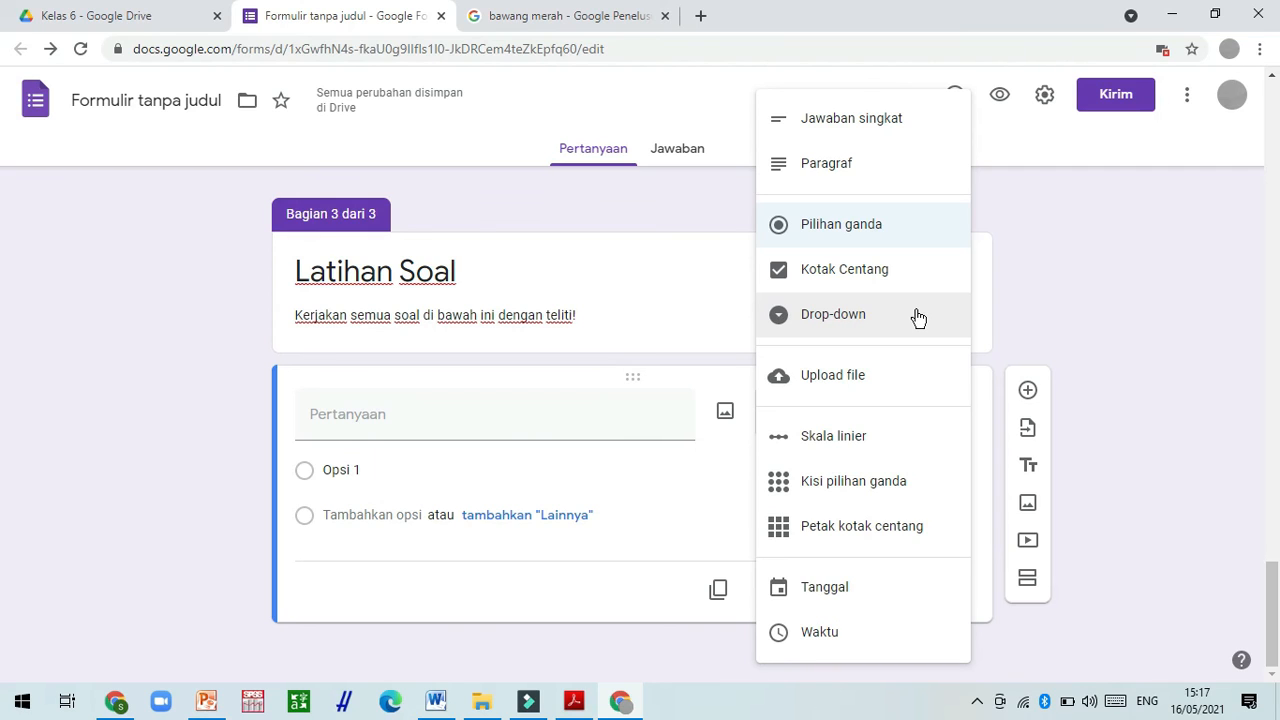
pyautogui.click(880, 242)
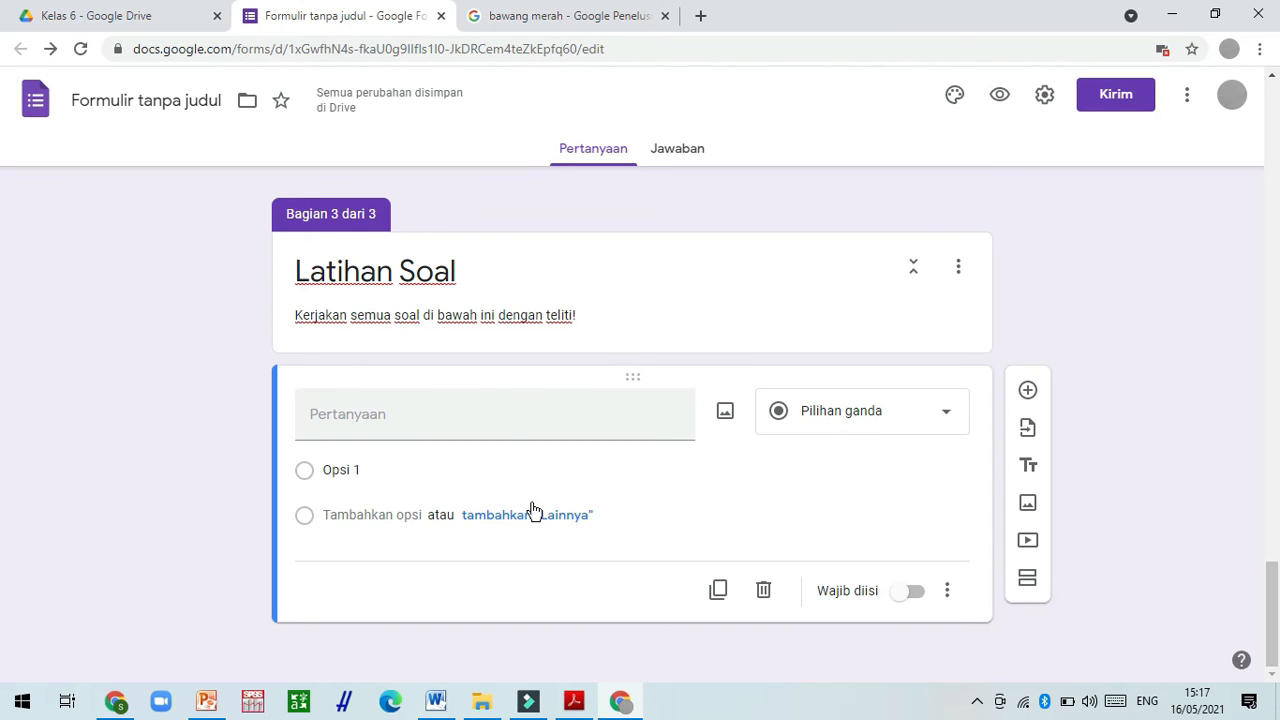
# Switch to the student book PDF and select the full text of question 1 on standard number form on page 25
pyautogui.click(575, 703)
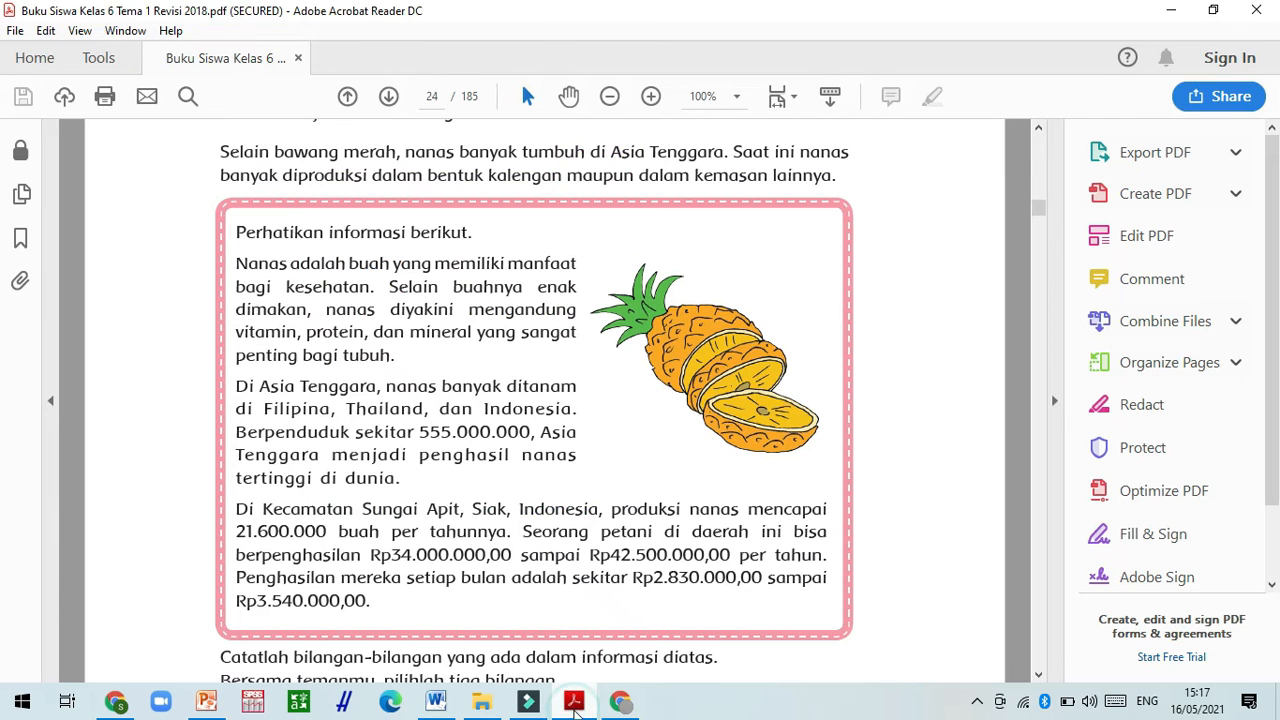
pyautogui.click(915, 367)
pyautogui.click(1013, 394)
pyautogui.scroll(-15, 1013, 398)
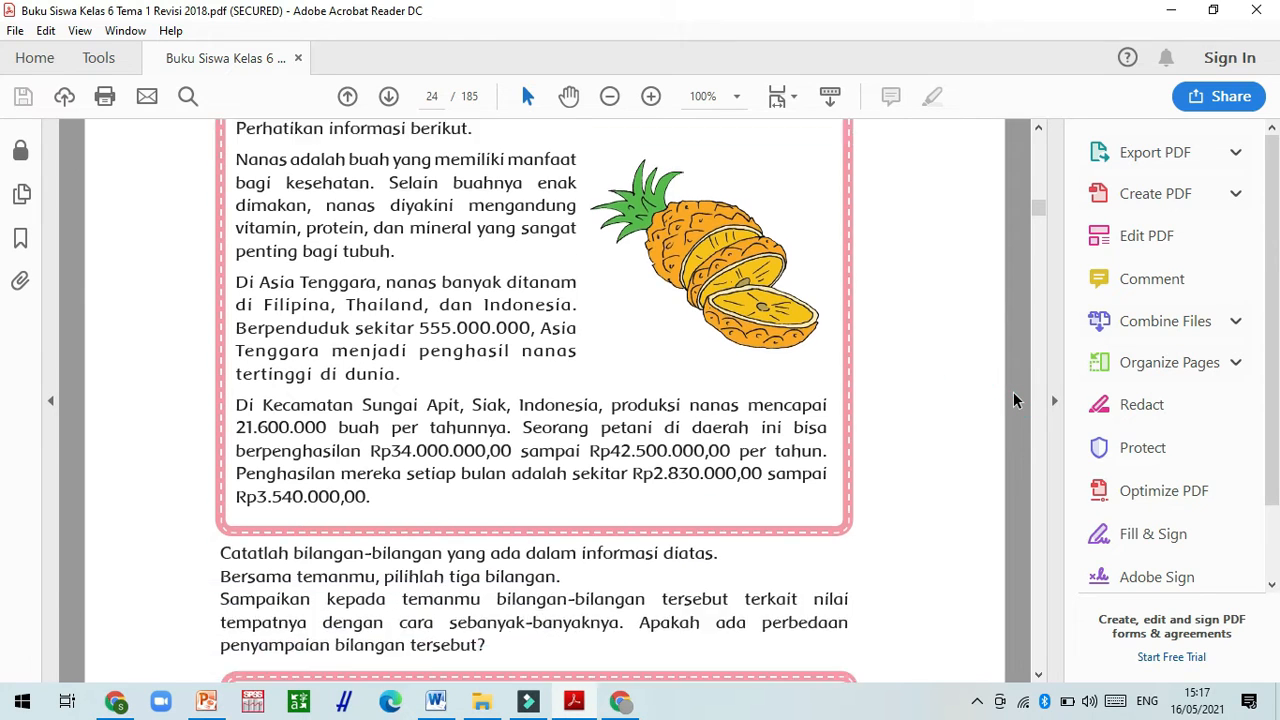
pyautogui.scroll(-6, 1013, 400)
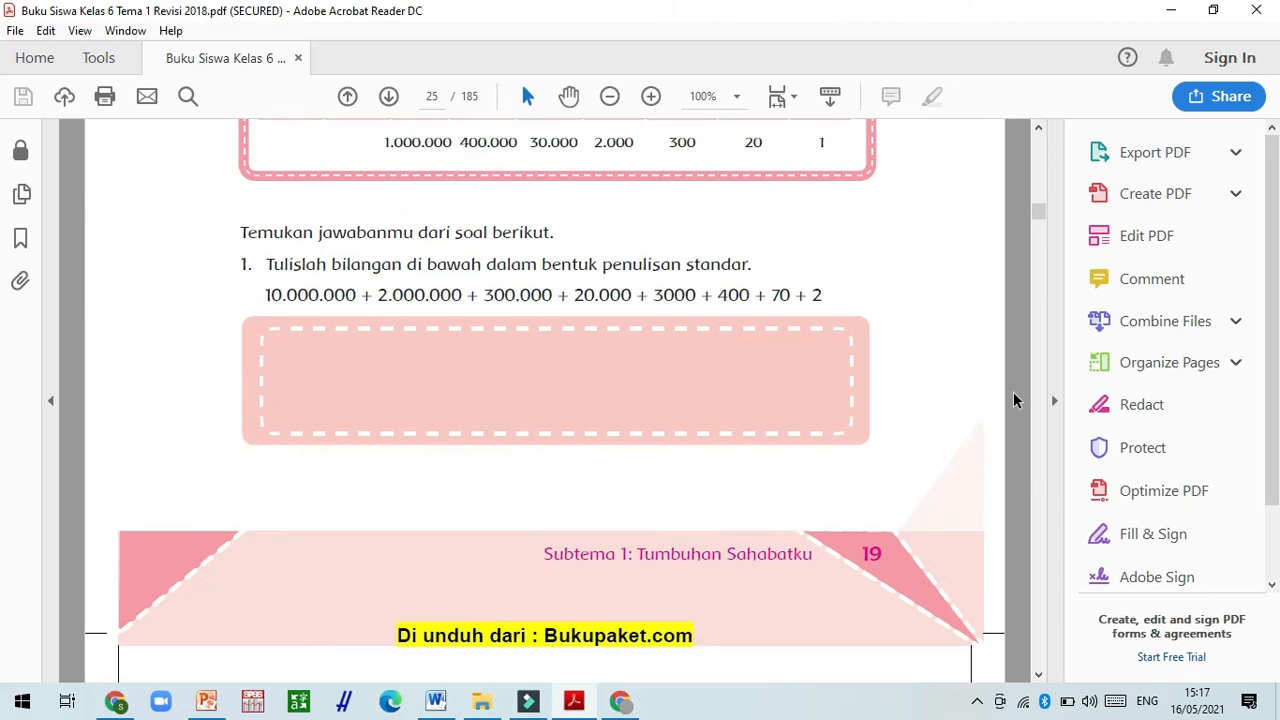
pyautogui.moveTo(232, 263); pyautogui.dragTo(826, 308)
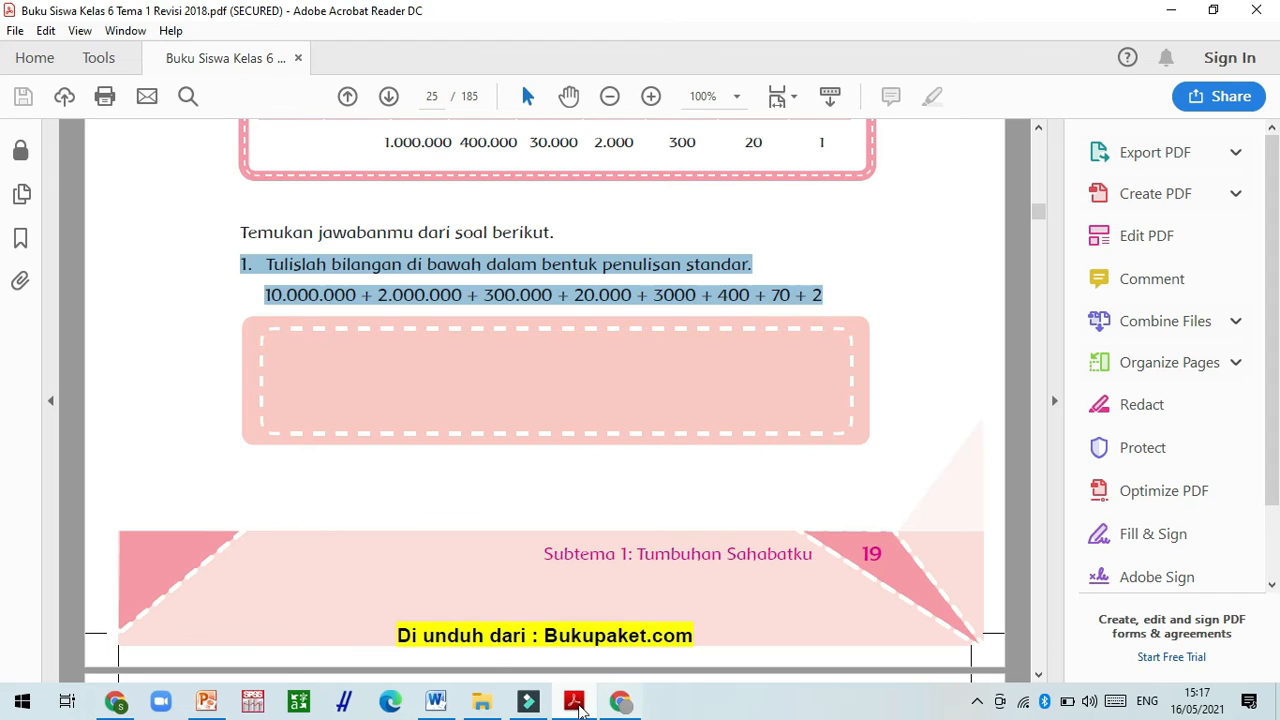
pyautogui.moveTo(578, 706)
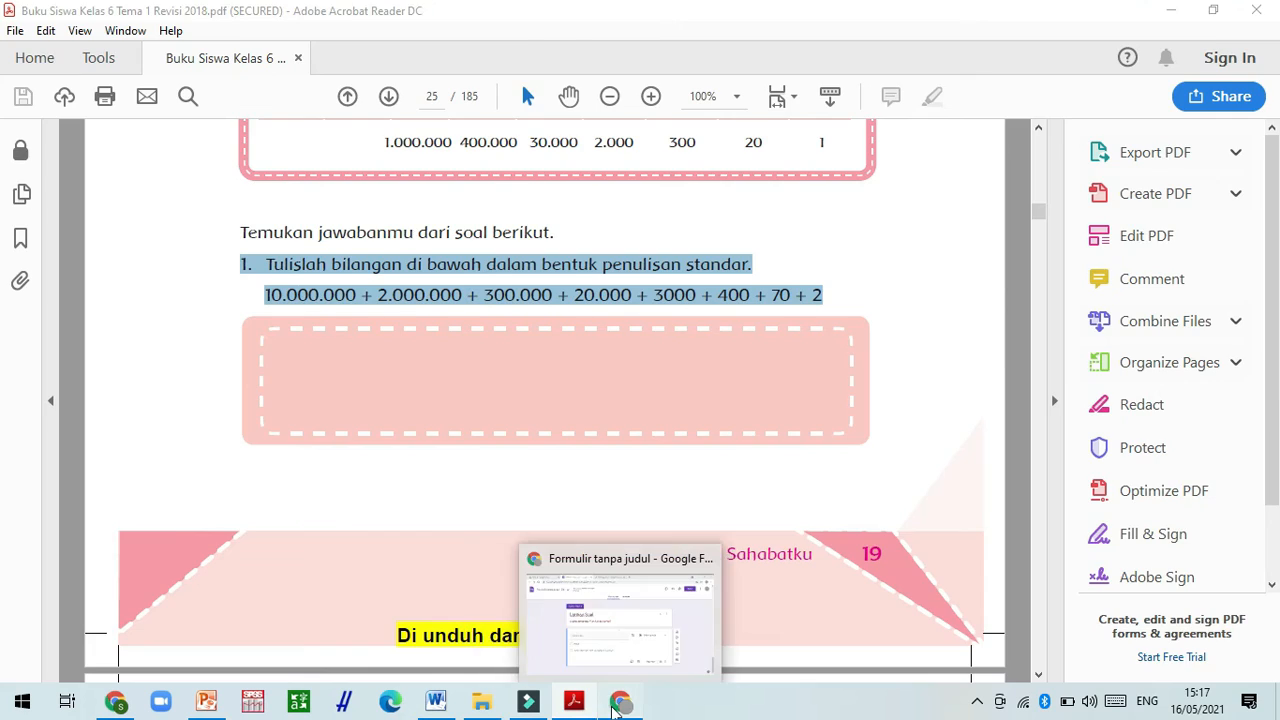
# Switch back to the form and enter "1. Tulislah bilangan di bawah dalam bentuk penulisan standar.10.000.000 + 2.000.000 + 300.000 + 20.000 + 3000 + 400 + 70 + 2" as the question
pyautogui.click(620, 702)
pyautogui.click(483, 434)
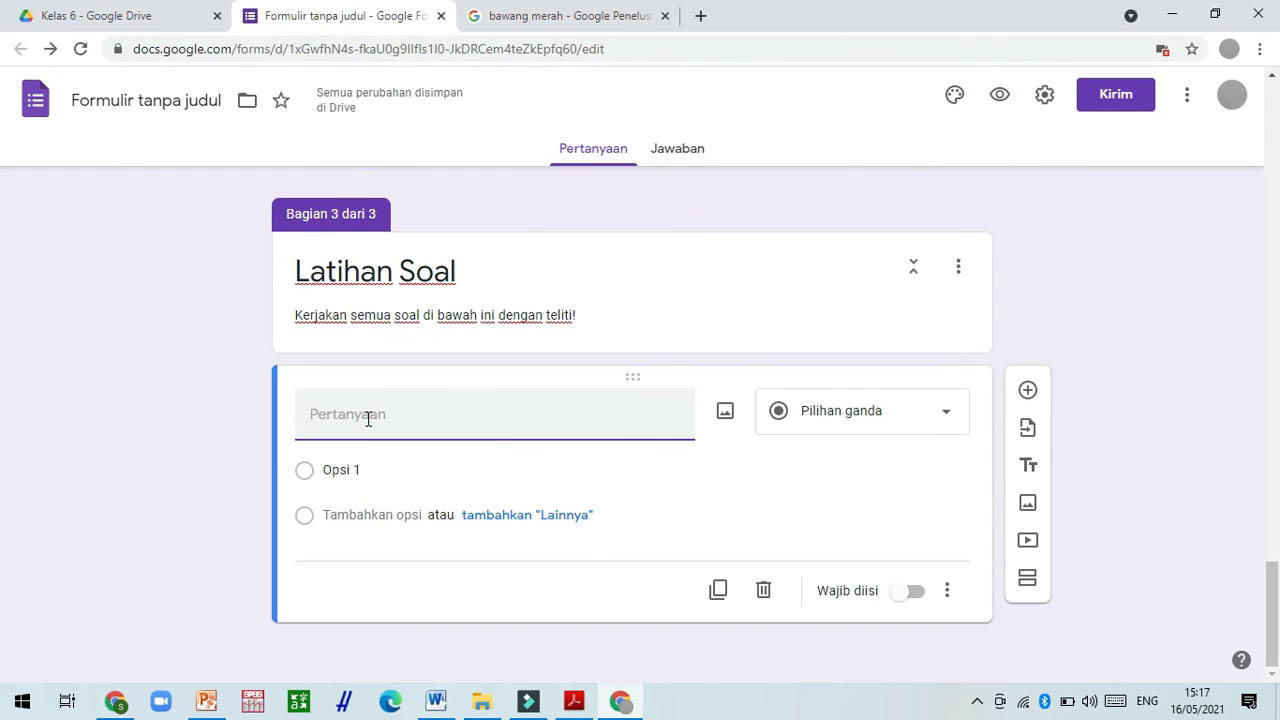
pyautogui.write('1. Tulislah bilangan di bawah dalam bentuk penulisan standar.10.000.000 + 2.000.000 + 300.000 + 20.000 + 3000 + 400 + 70 + 2')
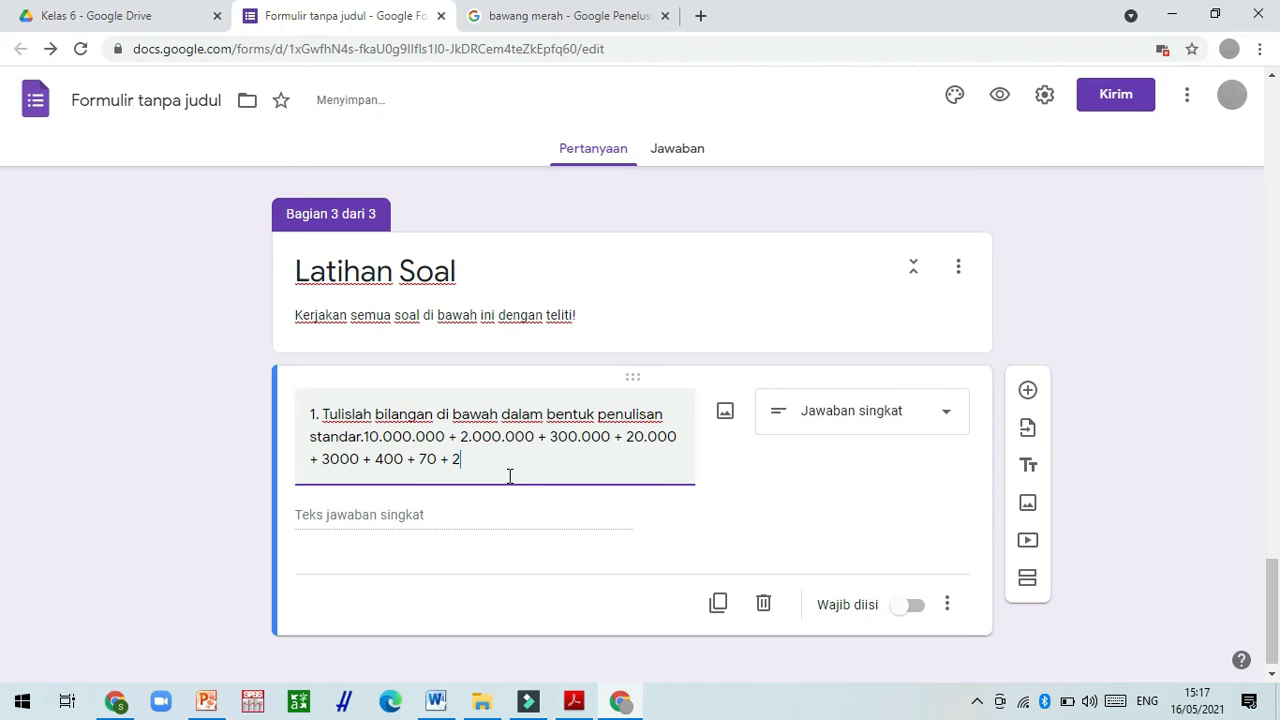
# Change question 1's type to "Pilihan ganda" and open its first answer option for editing
pyautogui.click(938, 420)
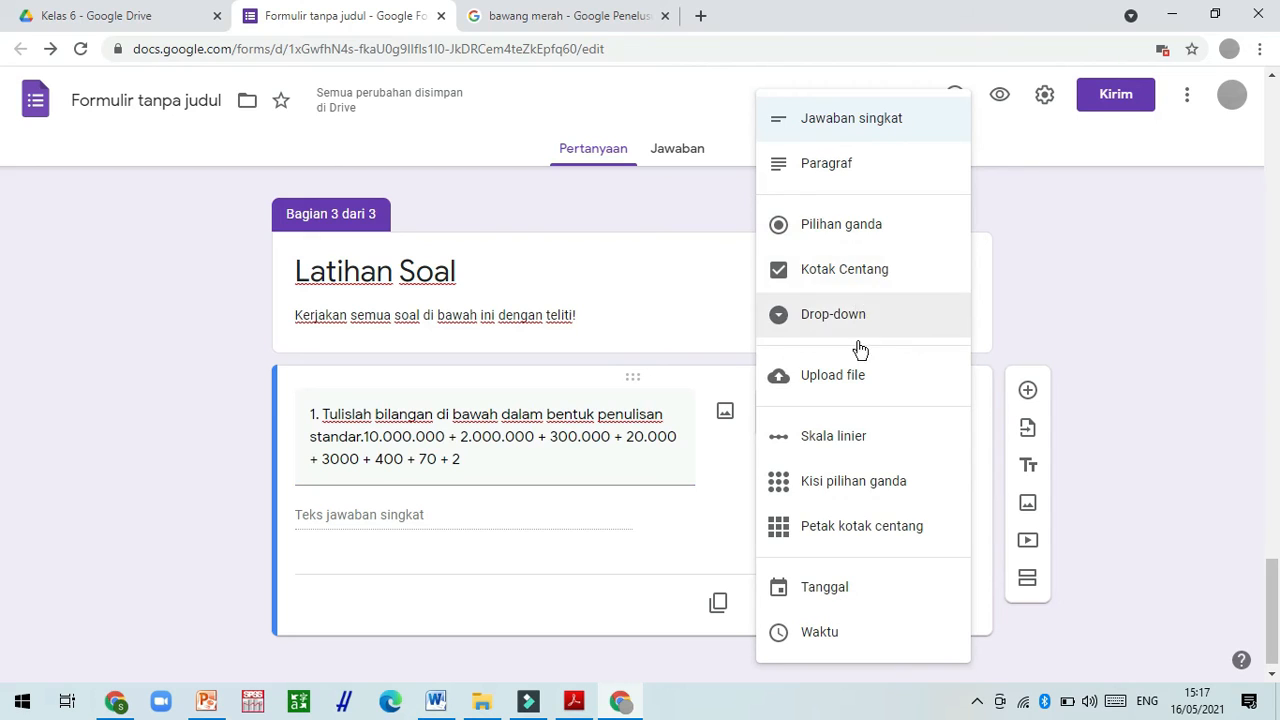
pyautogui.click(838, 233)
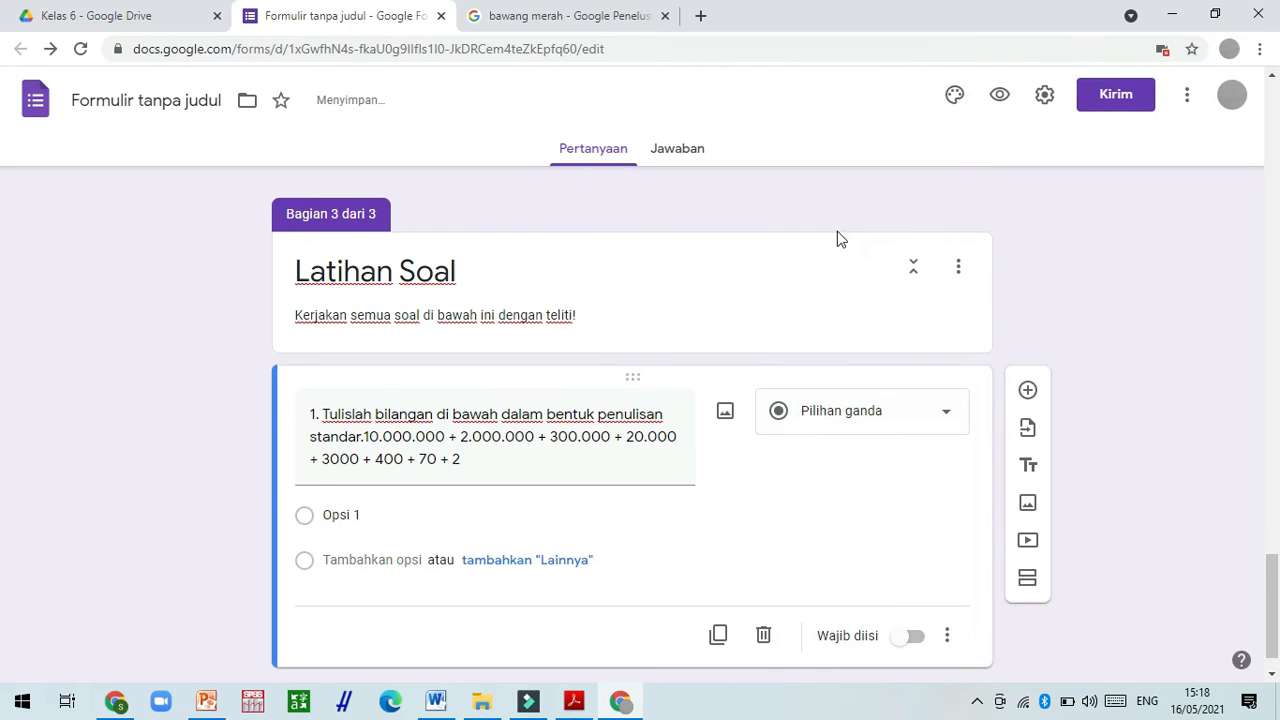
pyautogui.click(330, 522)
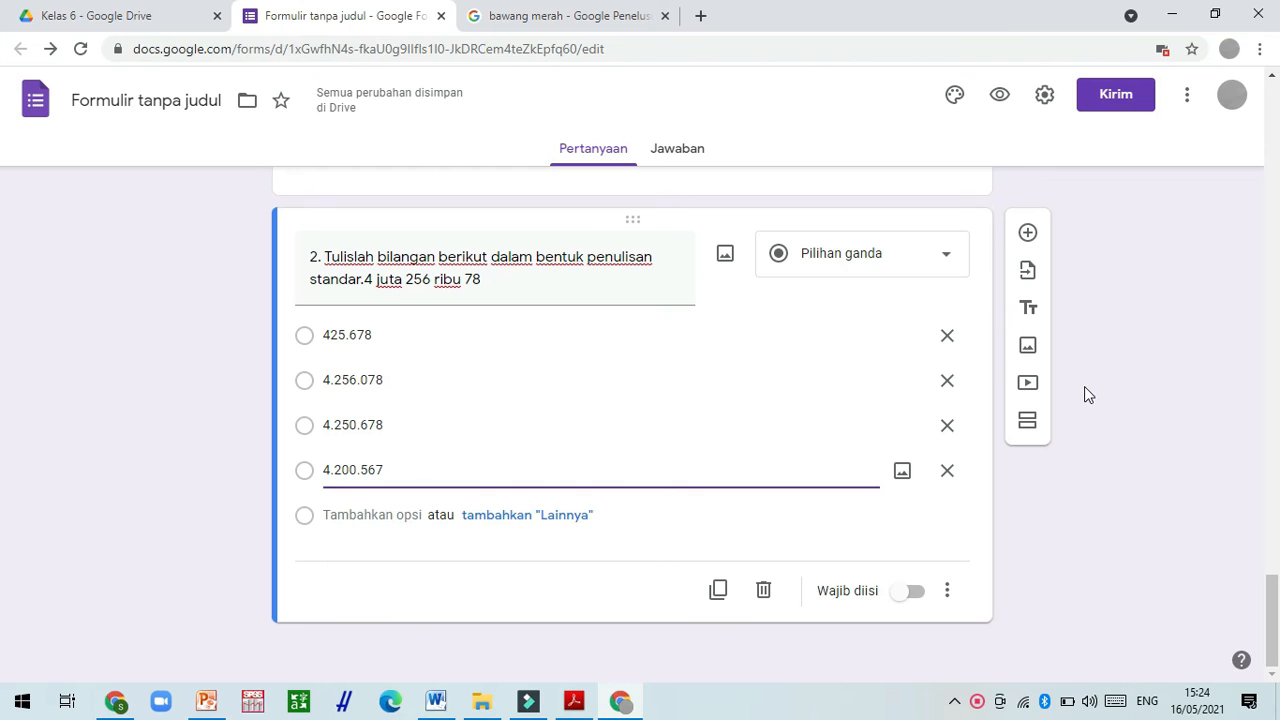
# Mark both question 2 and question 1 of the Latihan Soal section as required ("Wajib diisi")
pyautogui.moveTo(1275, 609)
pyautogui.mouseDown()
pyautogui.moveTo(1274, 545)
pyautogui.moveTo(1256, 611)
pyautogui.mouseUp()
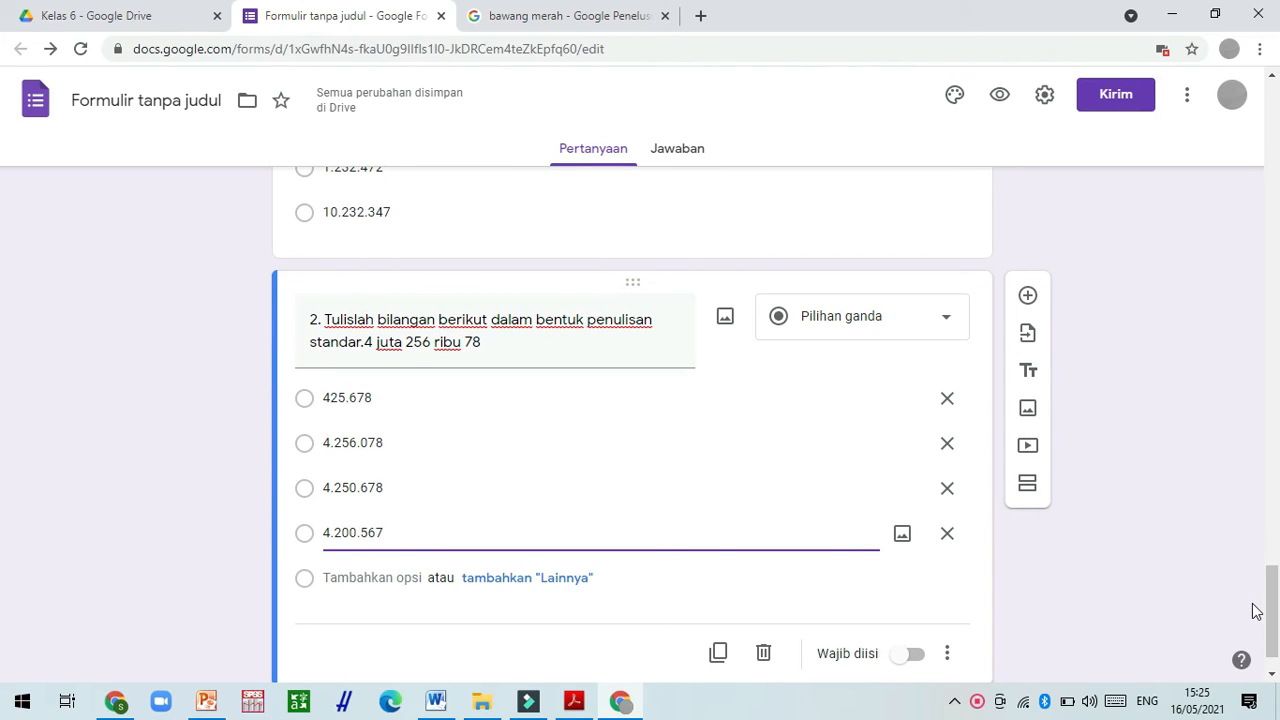
pyautogui.moveTo(1272, 608); pyautogui.dragTo(1273, 628)
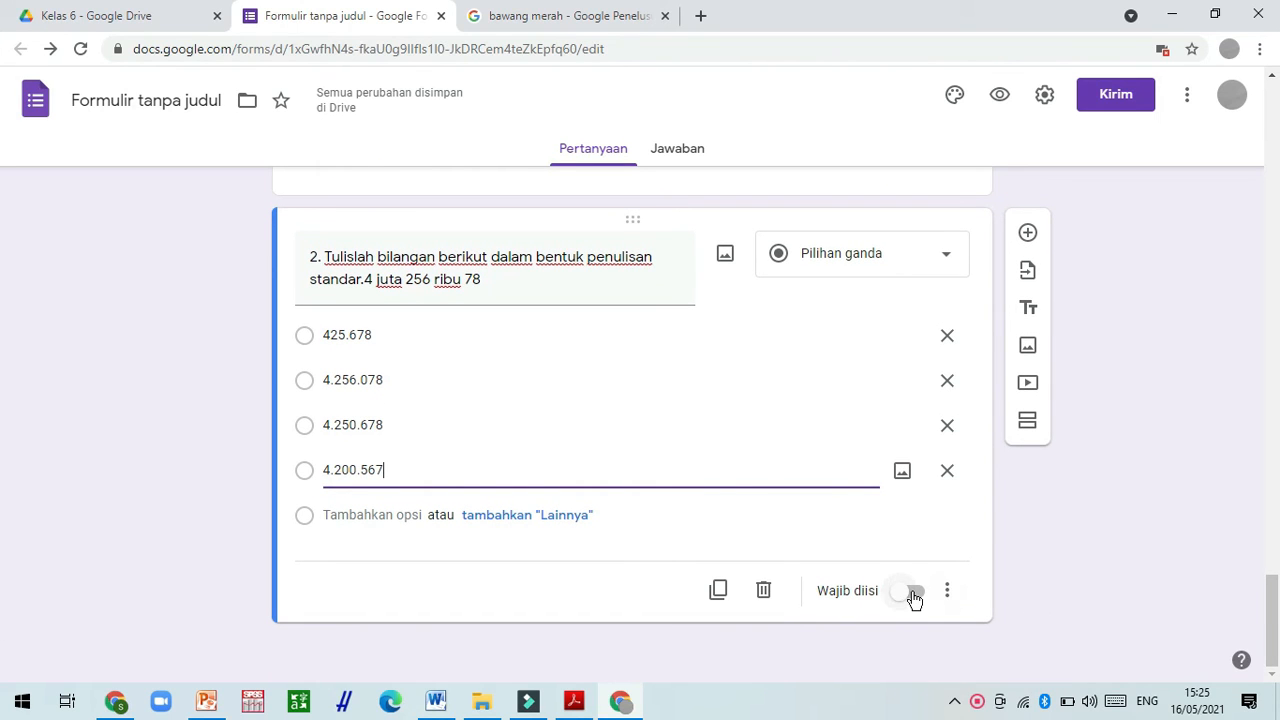
pyautogui.click(913, 592)
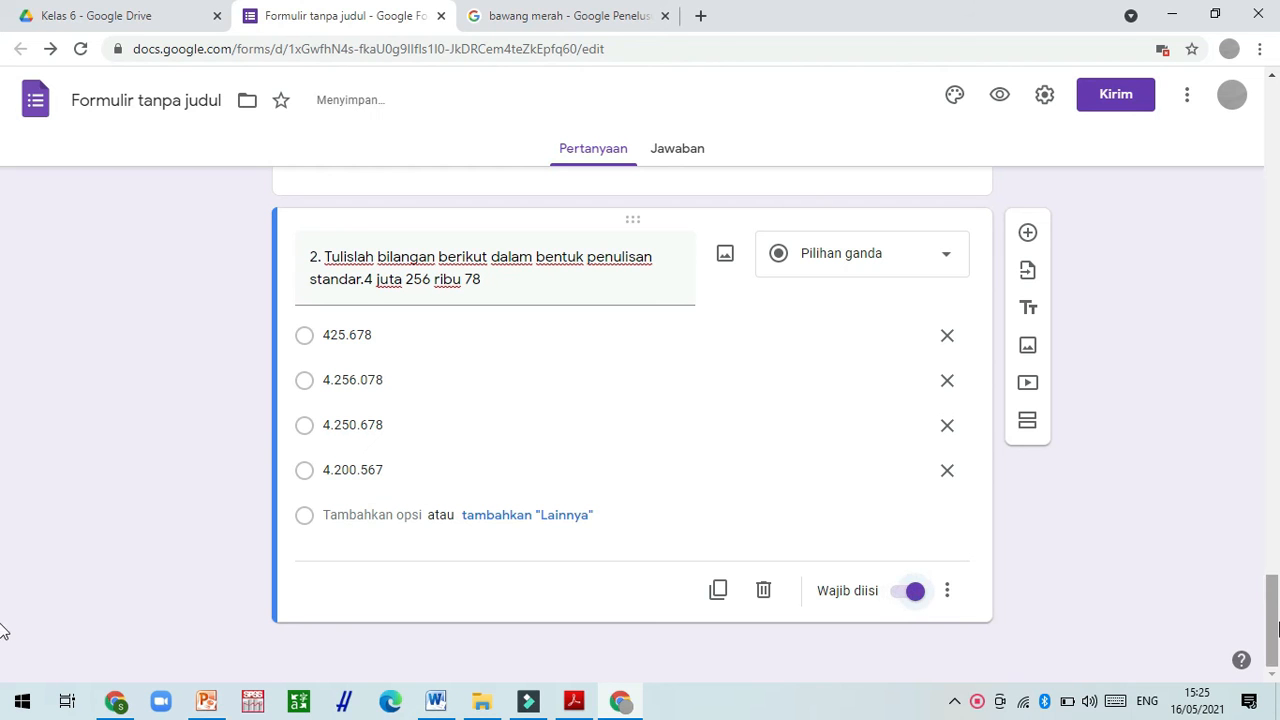
pyautogui.moveTo(1273, 624); pyautogui.dragTo(1273, 535)
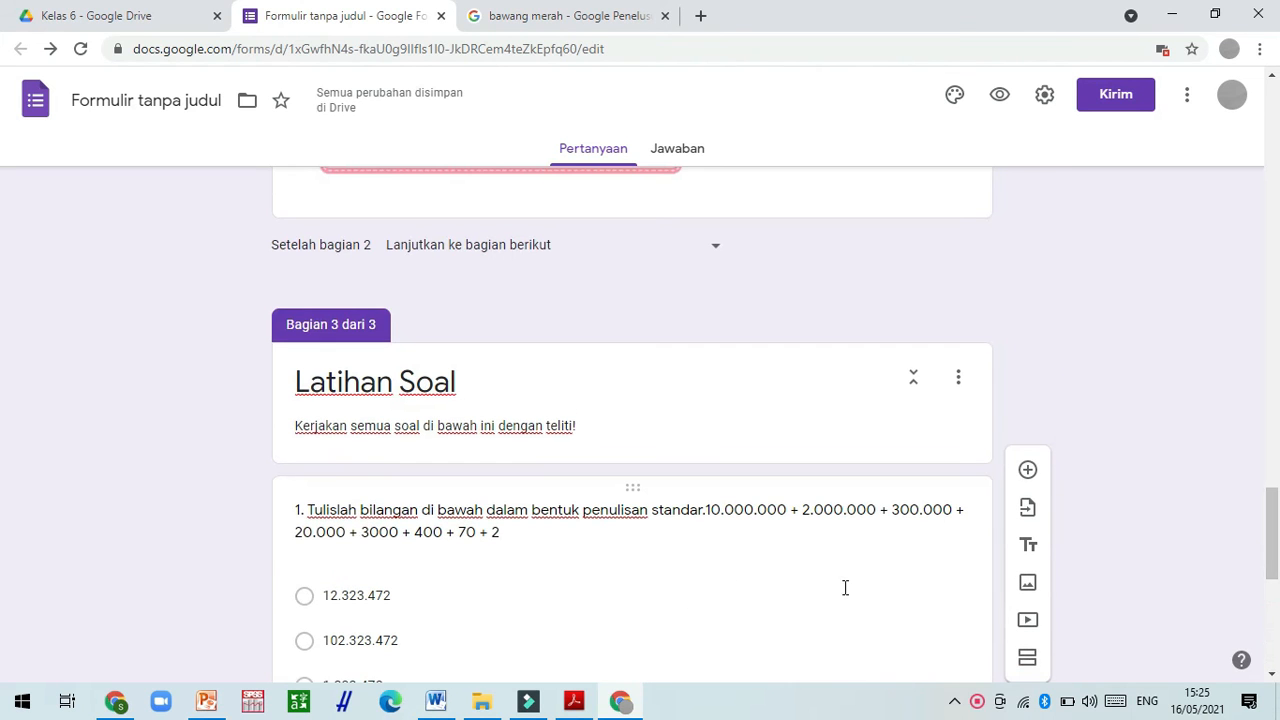
pyautogui.click(767, 556)
pyautogui.moveTo(1273, 535); pyautogui.dragTo(1276, 632)
pyautogui.click(914, 364)
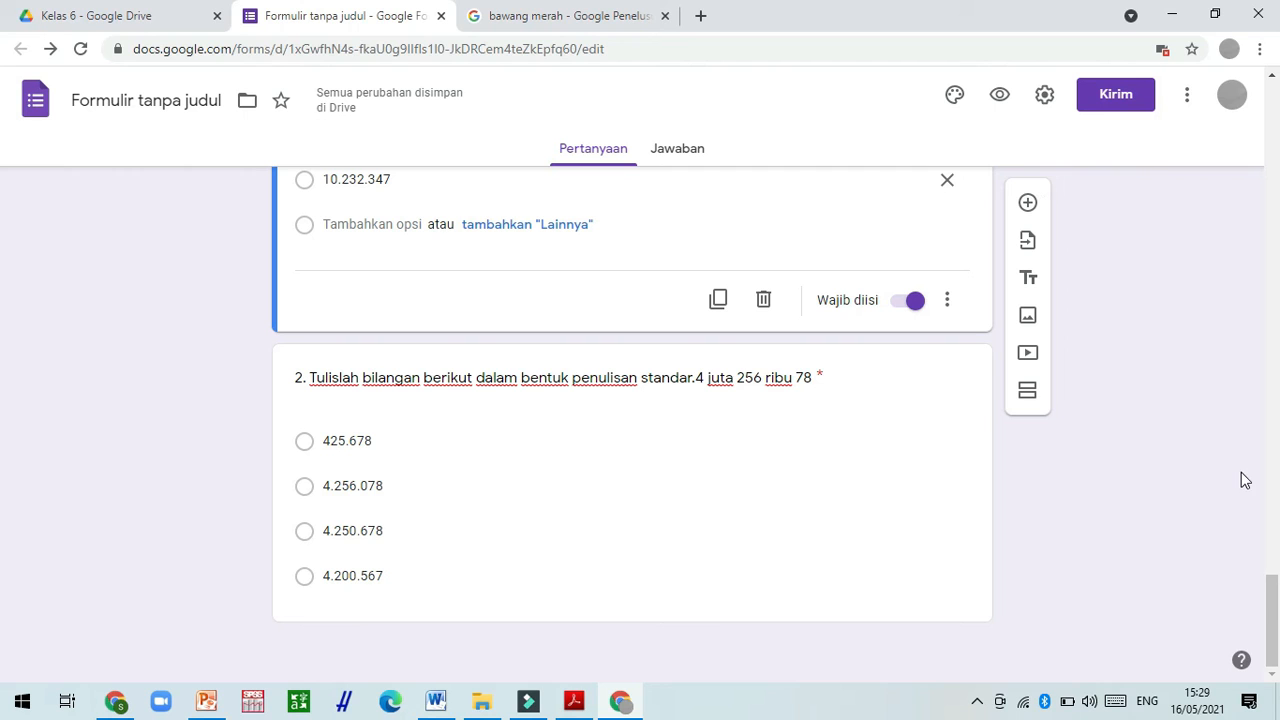
# In the form settings, limit respondents to 1 response, make the form a quiz ("Jadikan ini sebagai kuis") and save
pyautogui.click(1042, 100)
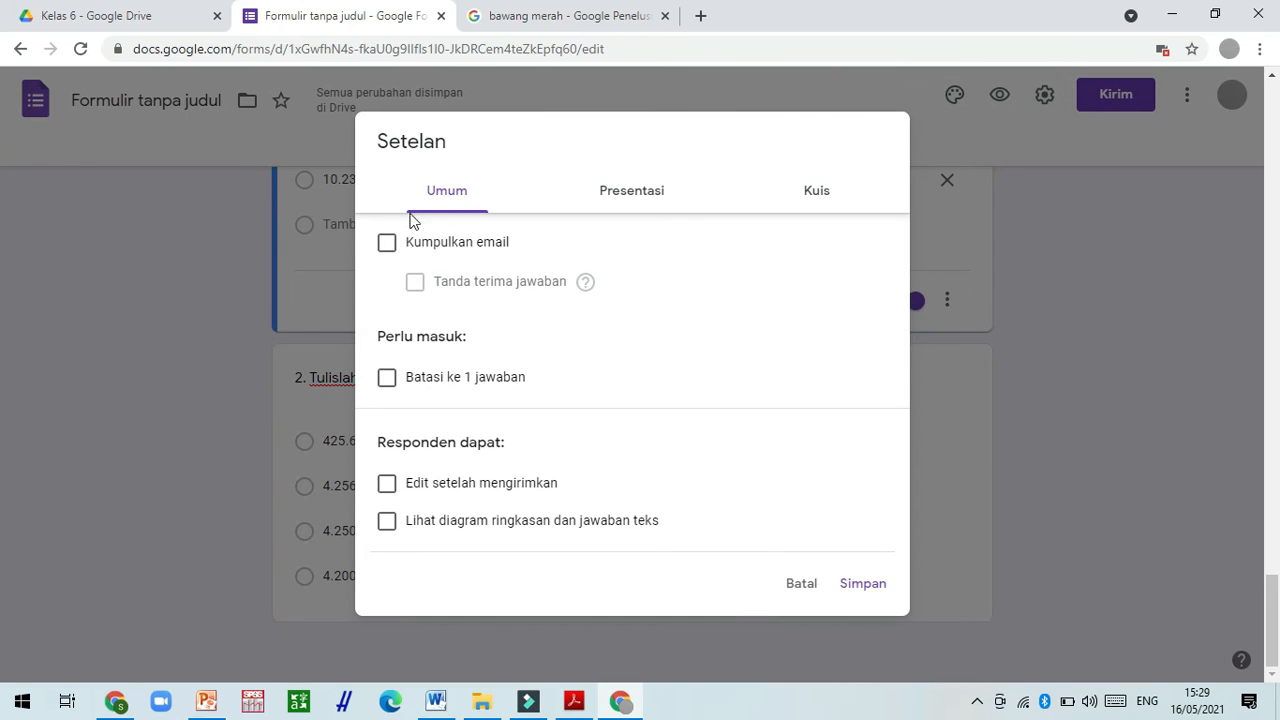
pyautogui.click(387, 381)
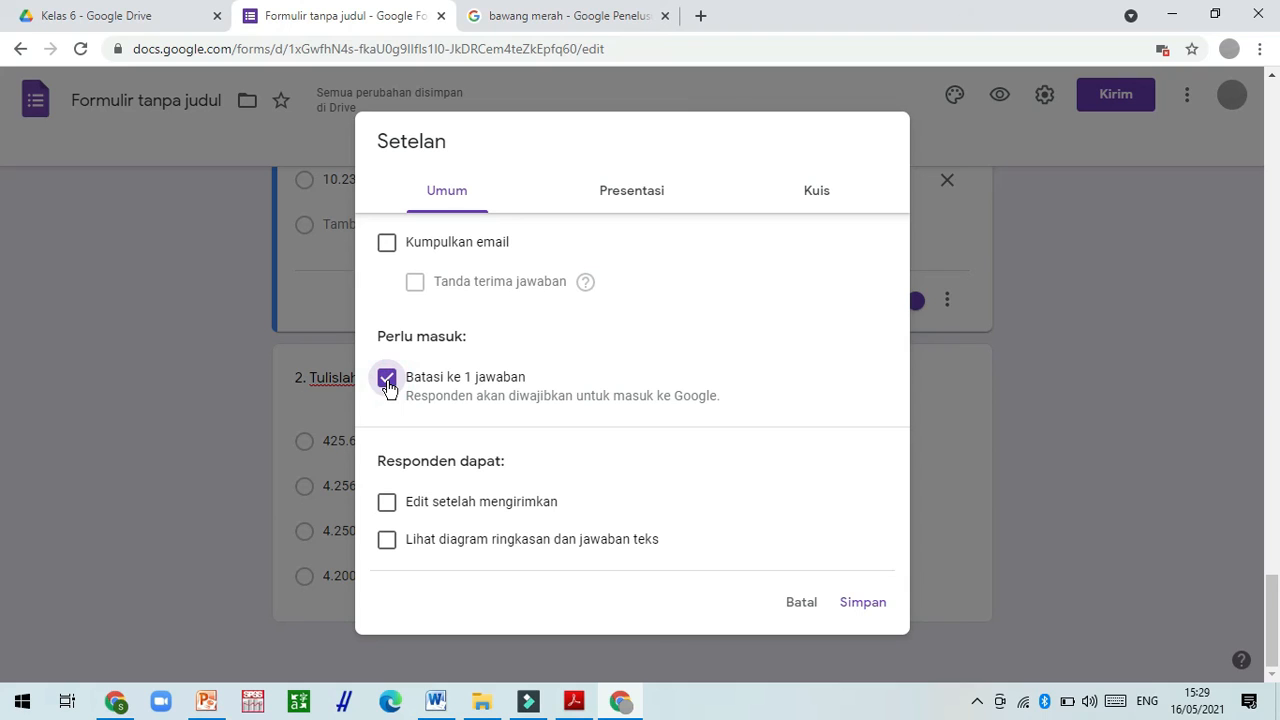
pyautogui.click(663, 182)
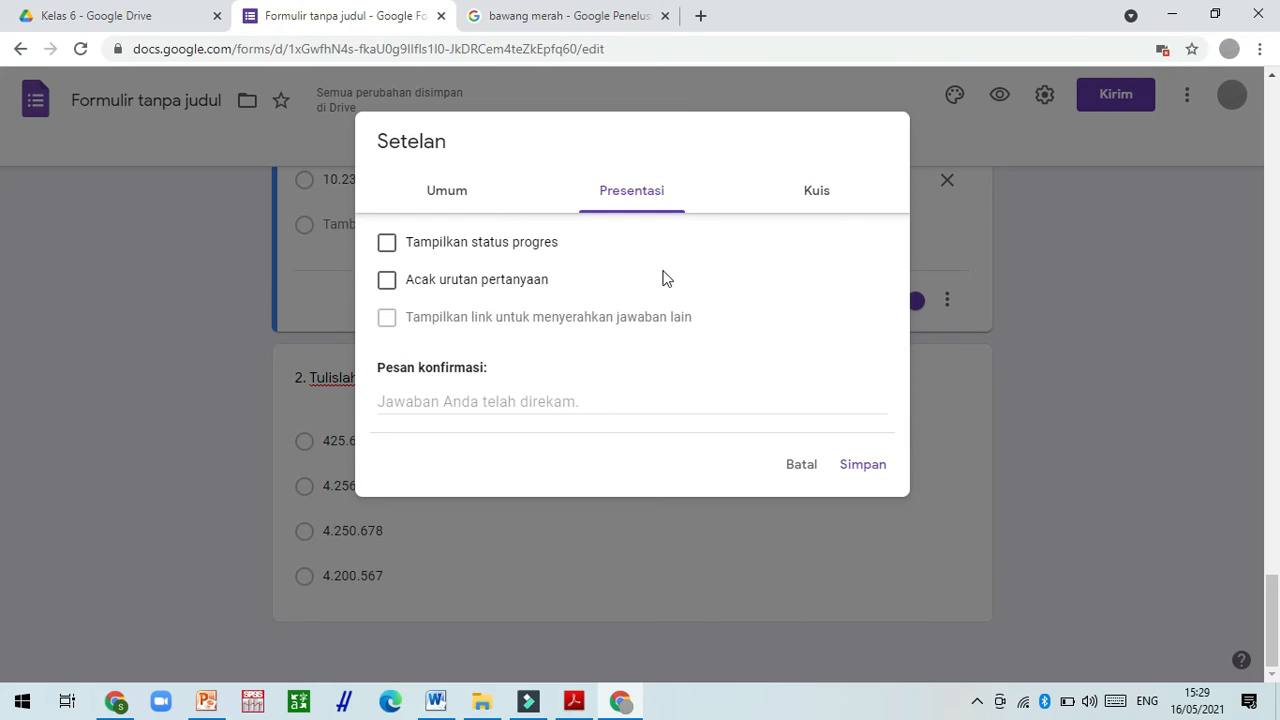
pyautogui.click(822, 198)
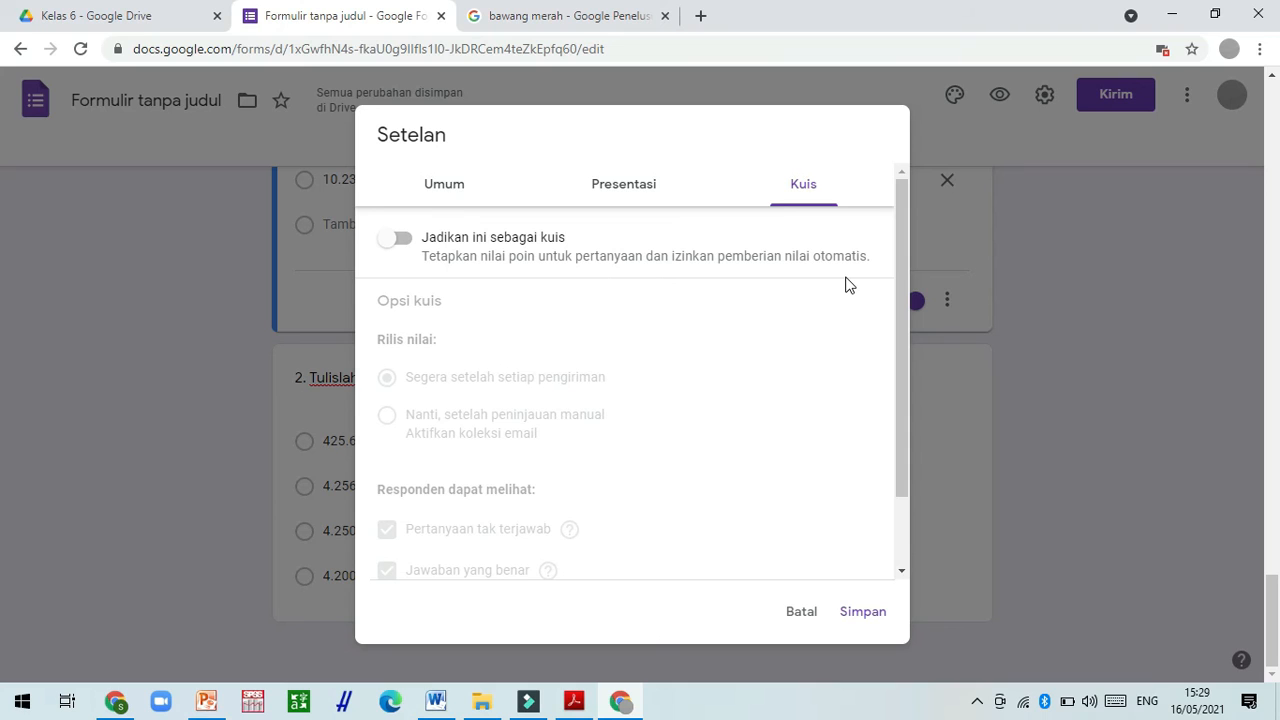
pyautogui.click(404, 241)
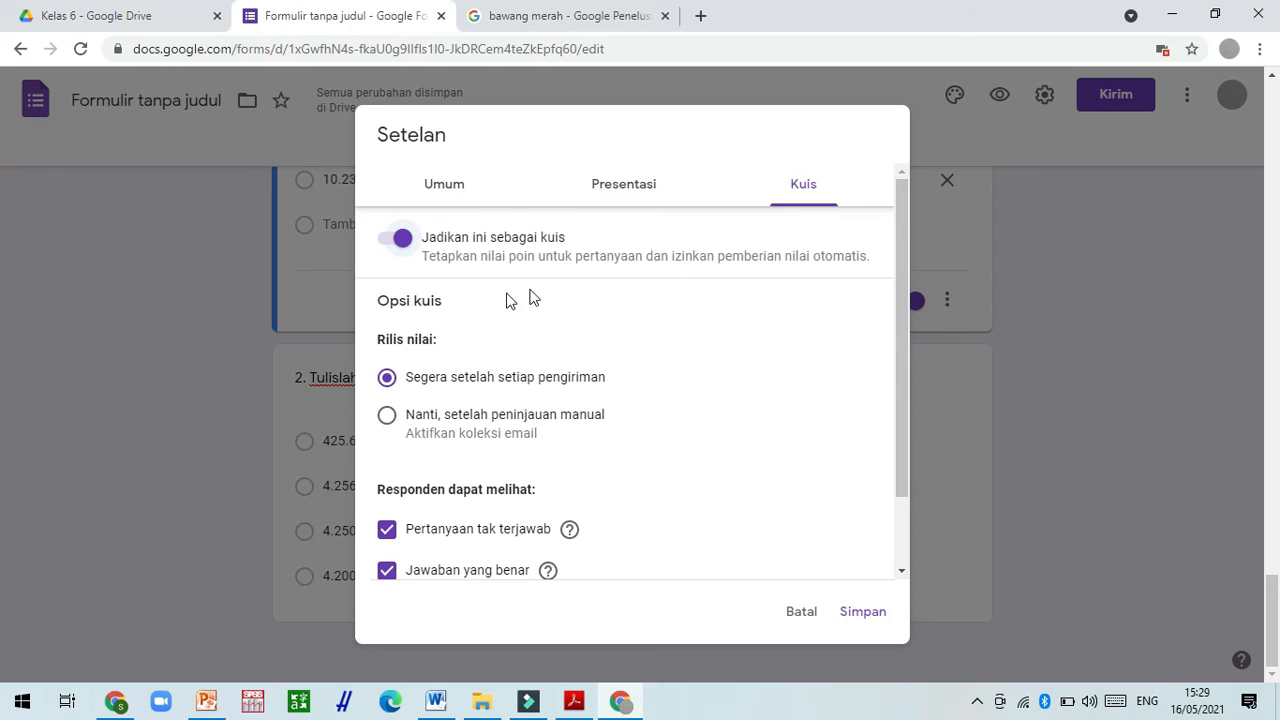
pyautogui.scroll(-2, 642, 272)
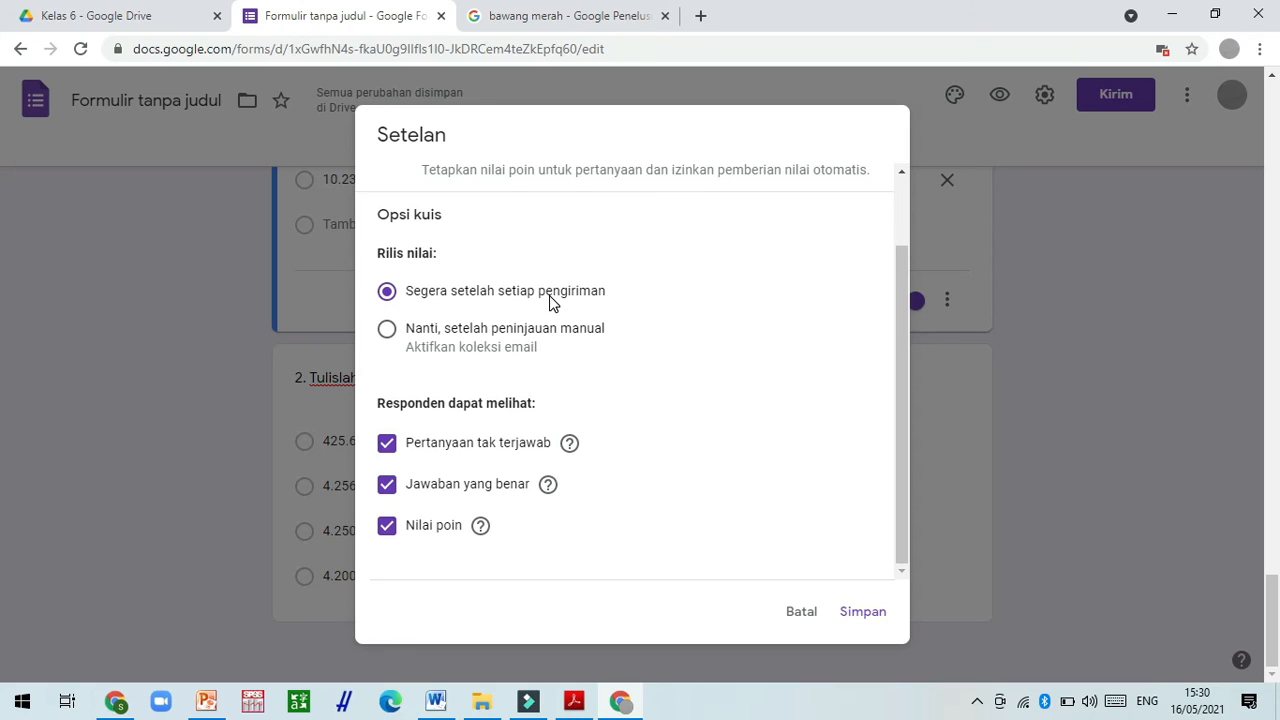
pyautogui.click(857, 614)
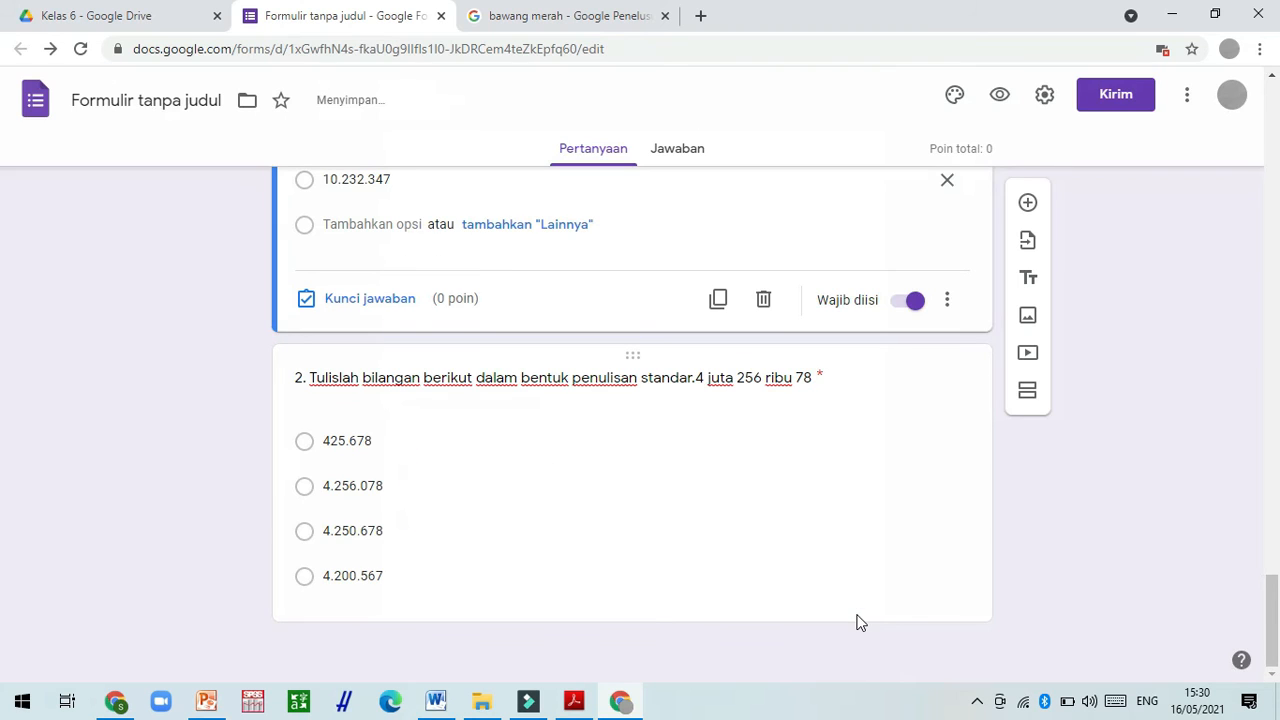
# Set question 1's answer key to 12.323.472 with a value of 50 points
pyautogui.moveTo(1277, 599); pyautogui.dragTo(1277, 555)
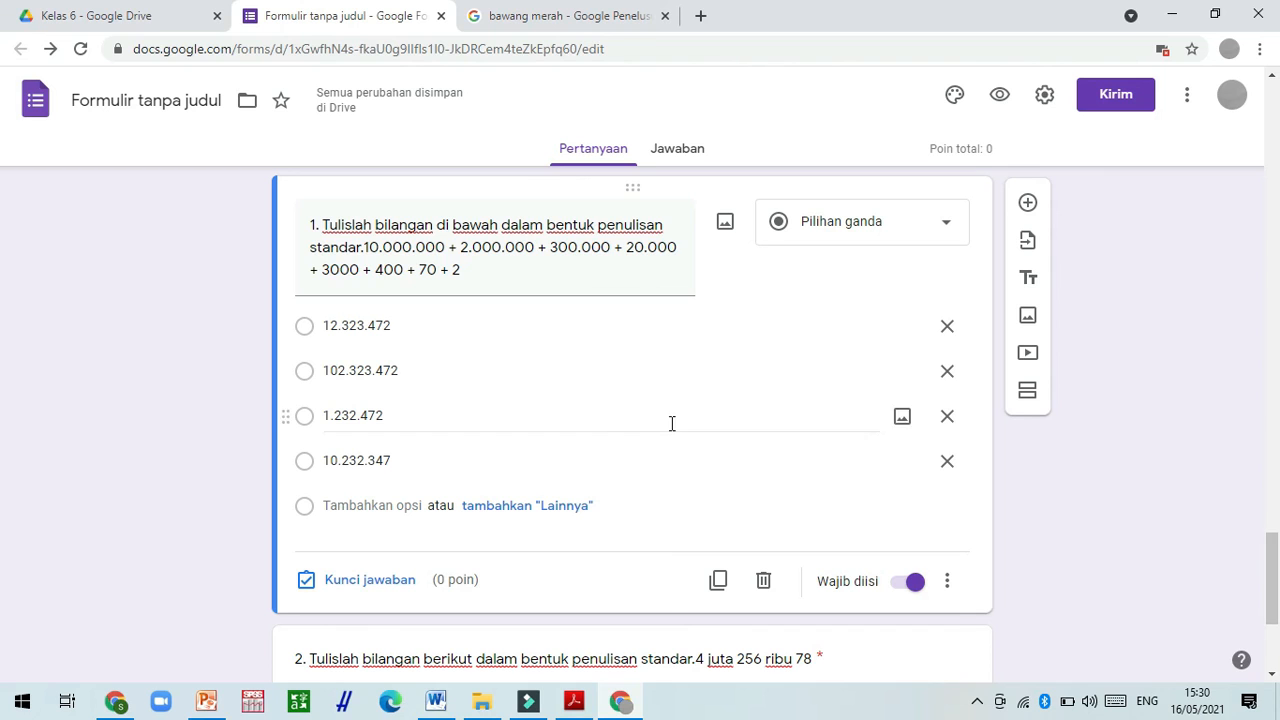
pyautogui.click(355, 586)
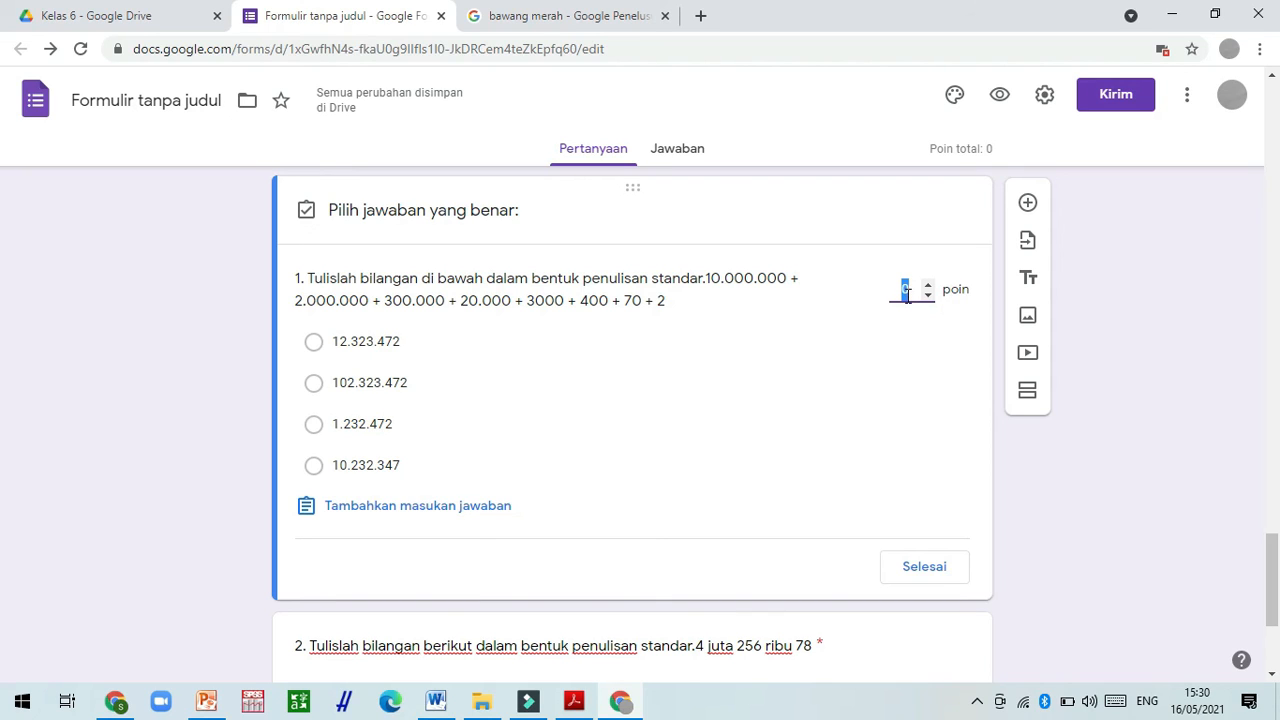
pyautogui.write('50')
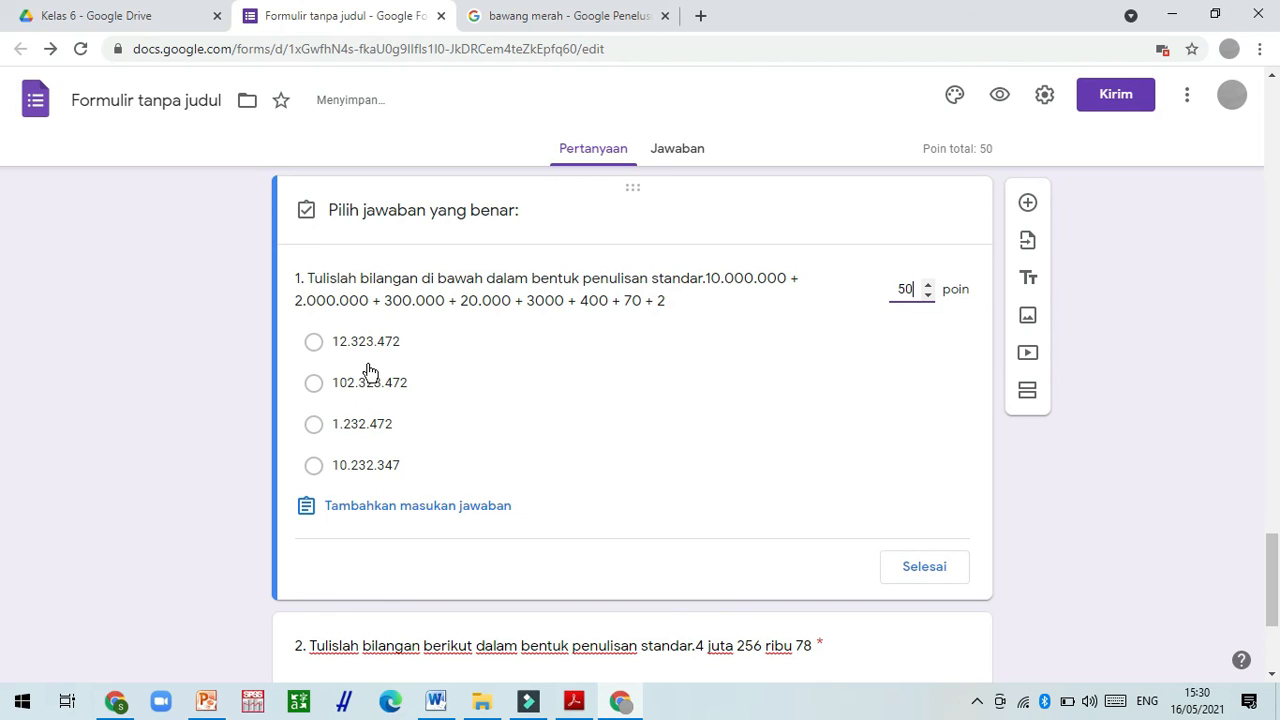
pyautogui.click(315, 343)
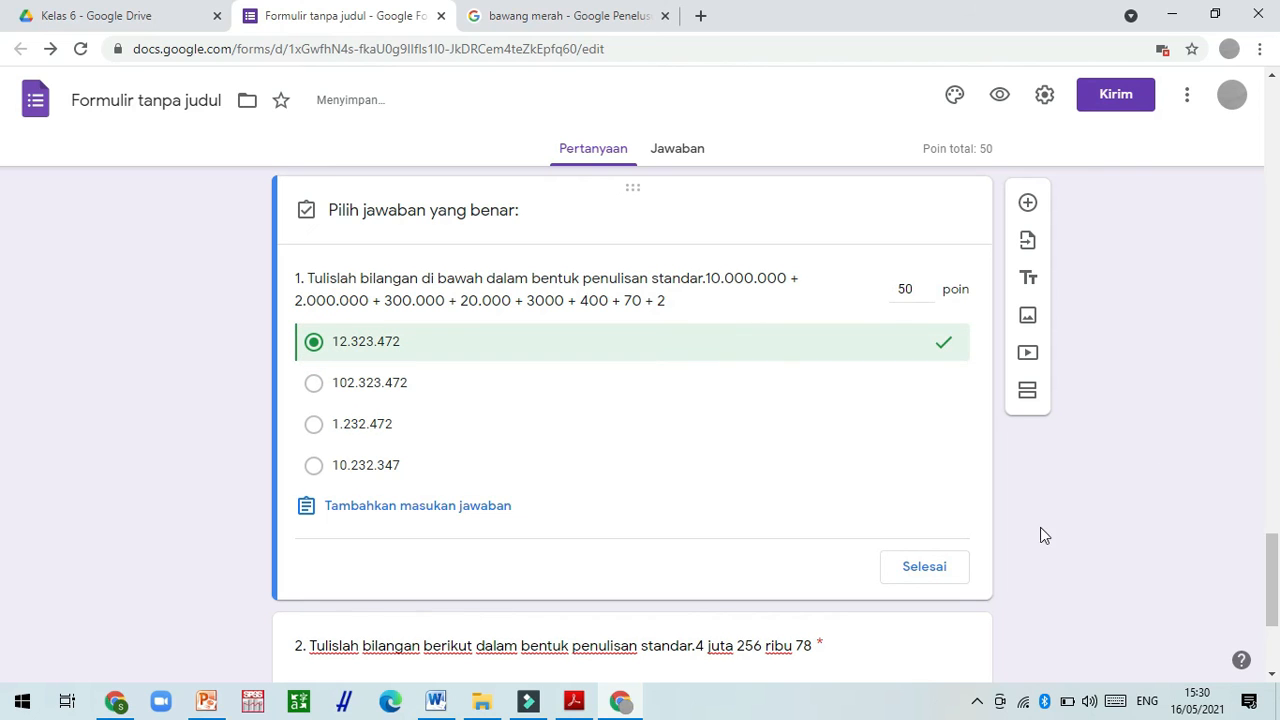
pyautogui.click(914, 567)
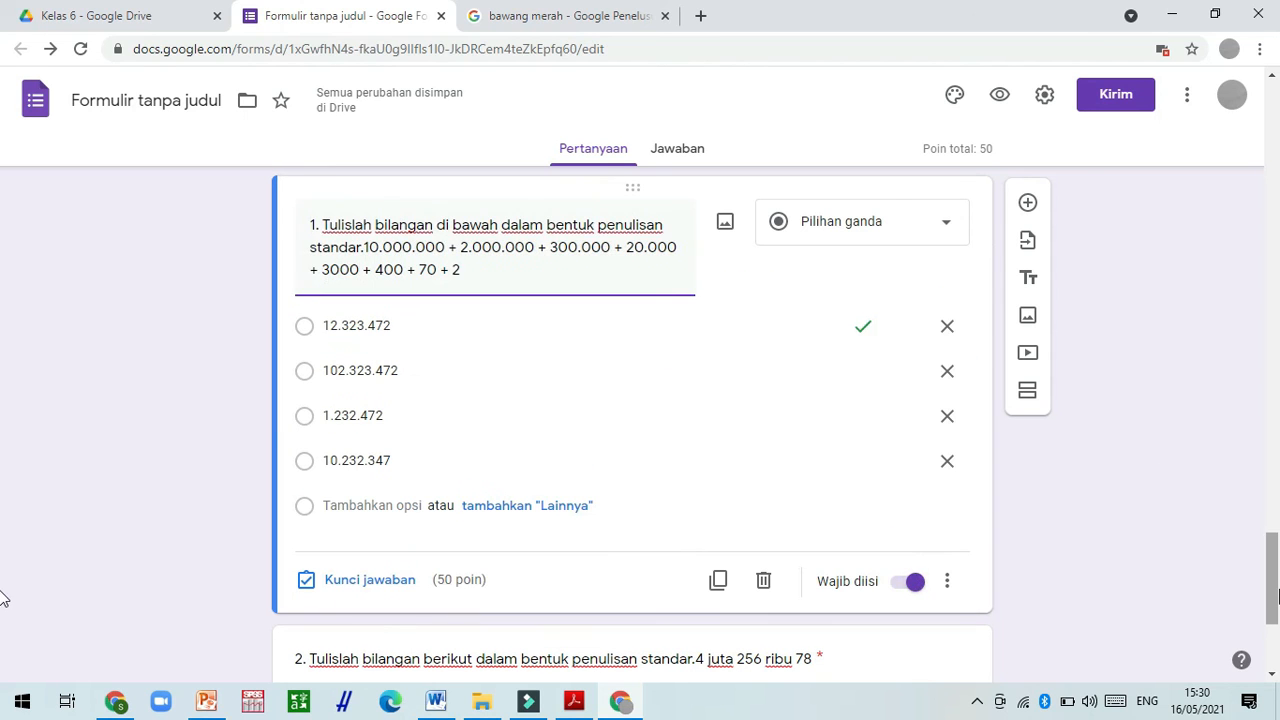
# Set question 2's answer key to 4.256.078 with a value of 50 points
pyautogui.moveTo(1263, 581); pyautogui.dragTo(1270, 581)
pyautogui.moveTo(1272, 582); pyautogui.dragTo(1273, 642)
pyautogui.click(557, 530)
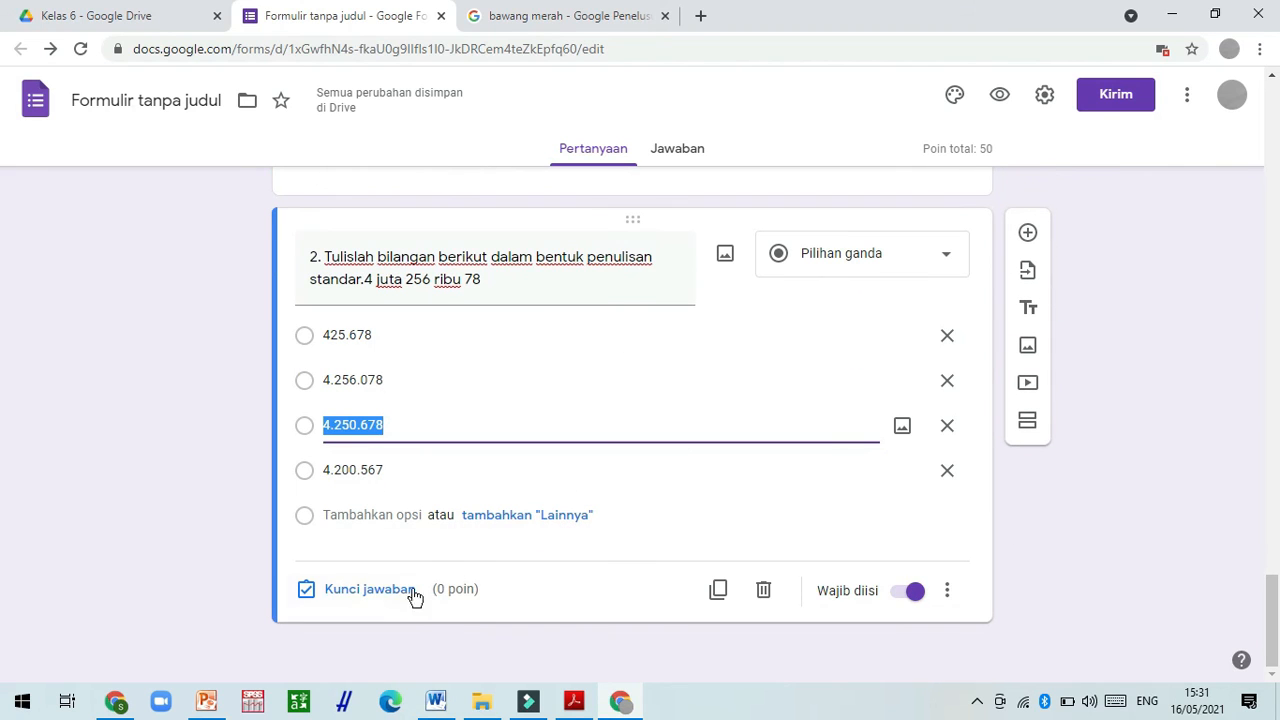
pyautogui.click(365, 592)
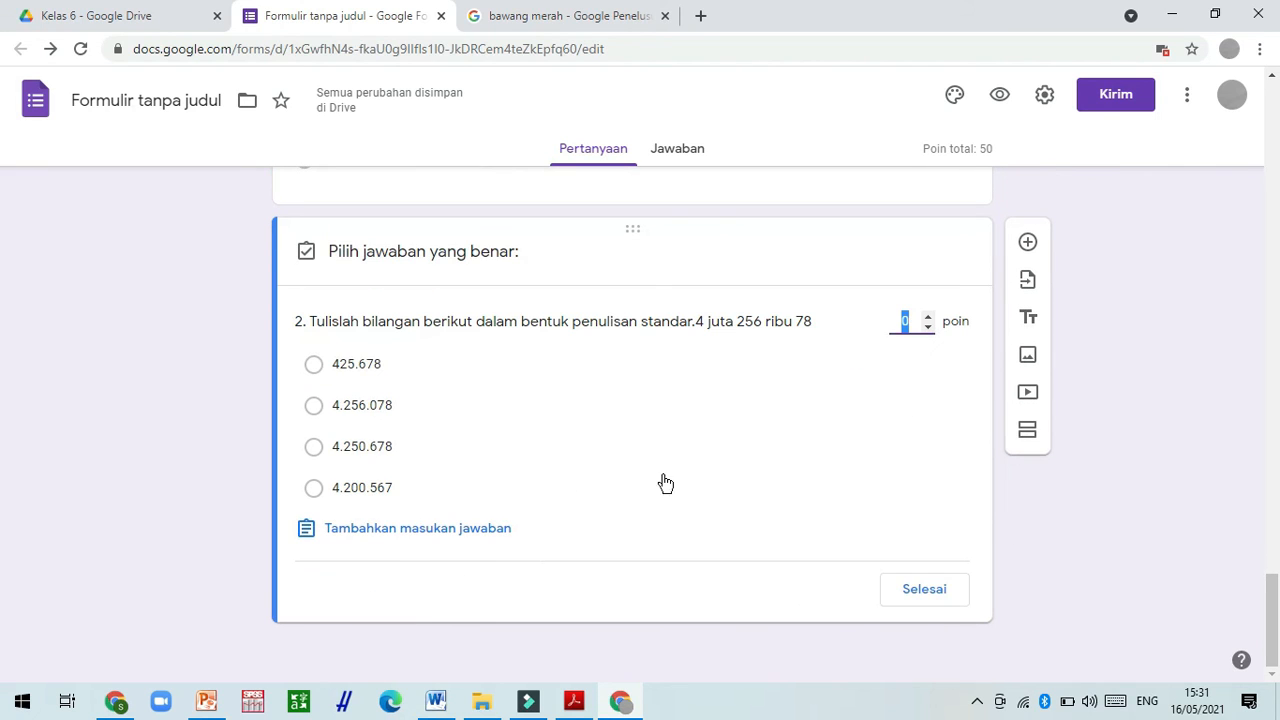
pyautogui.write('50')
pyautogui.click(318, 408)
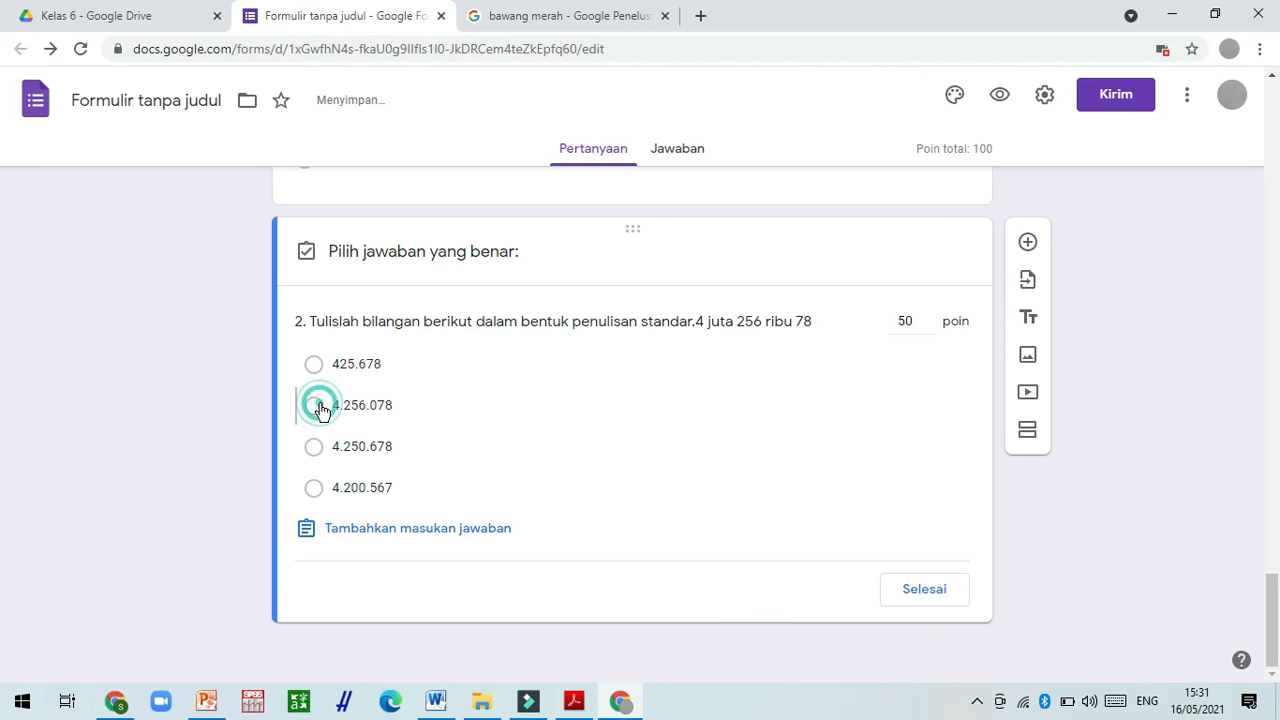
pyautogui.click(924, 596)
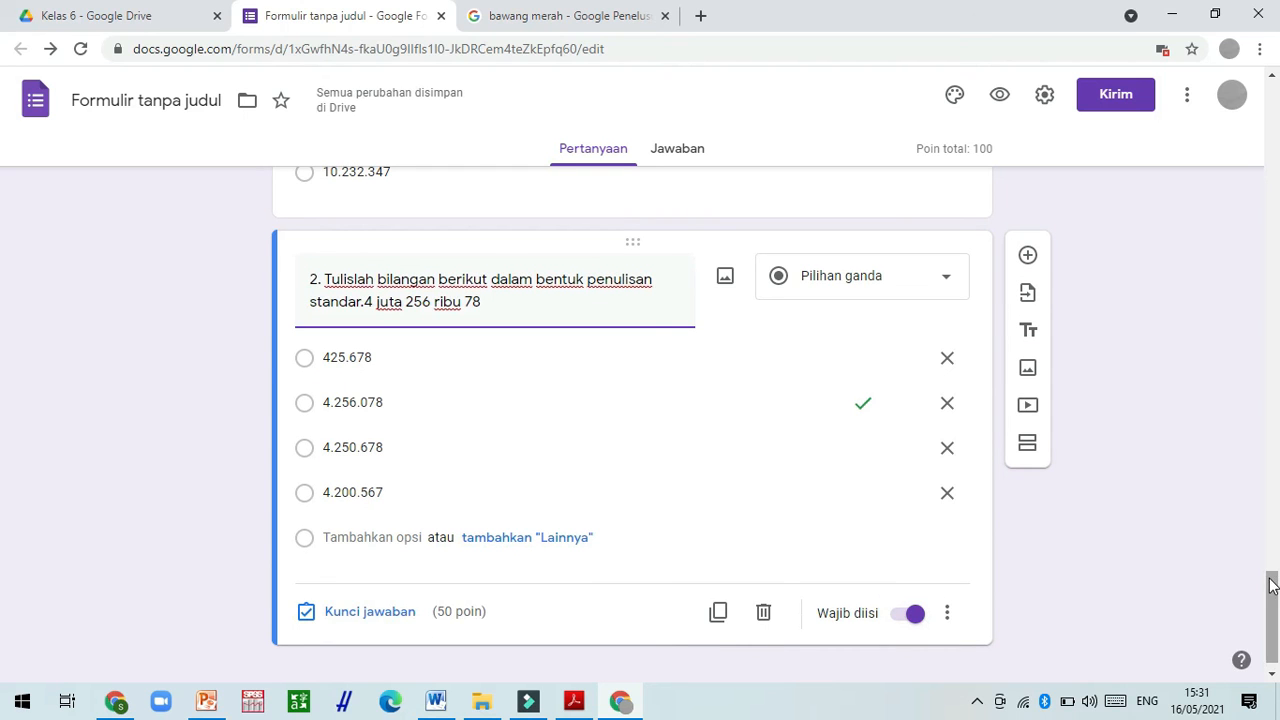
# Insert the illustrated bookshelf picture from the "Kantor dan Sekolah" themes as the form's header image
pyautogui.scroll(5, 1268, 320)
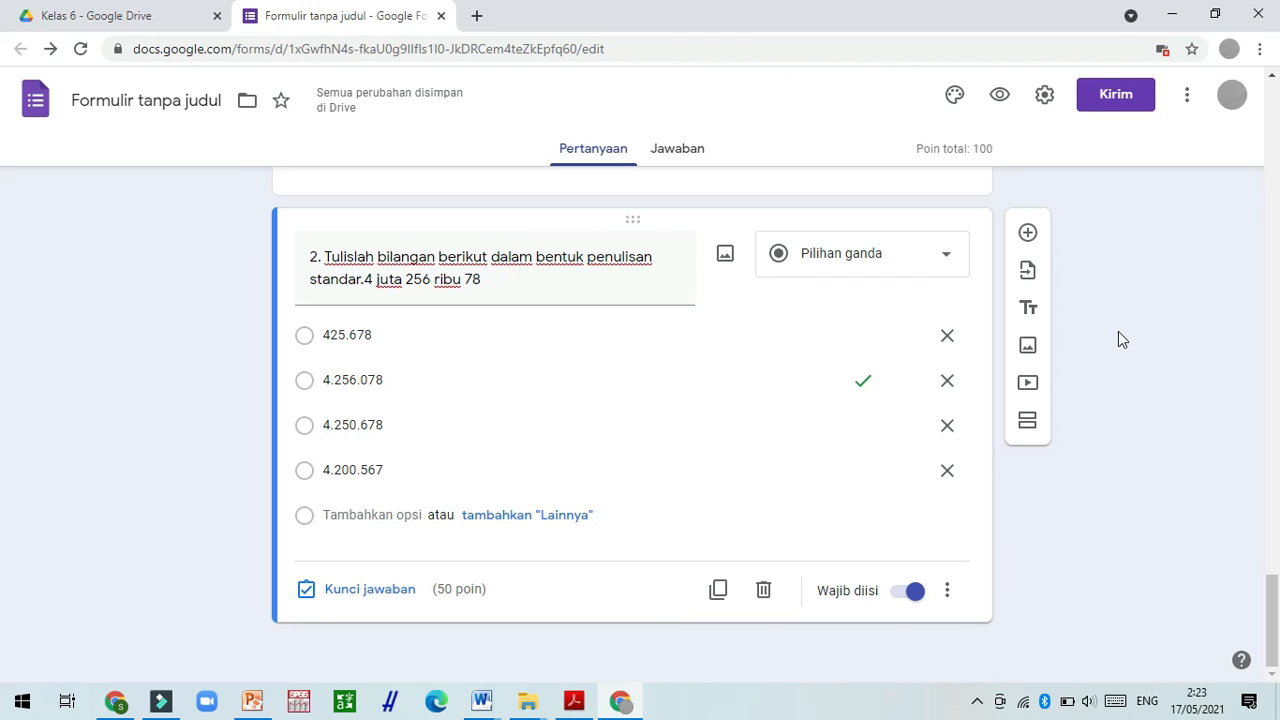
pyautogui.click(955, 100)
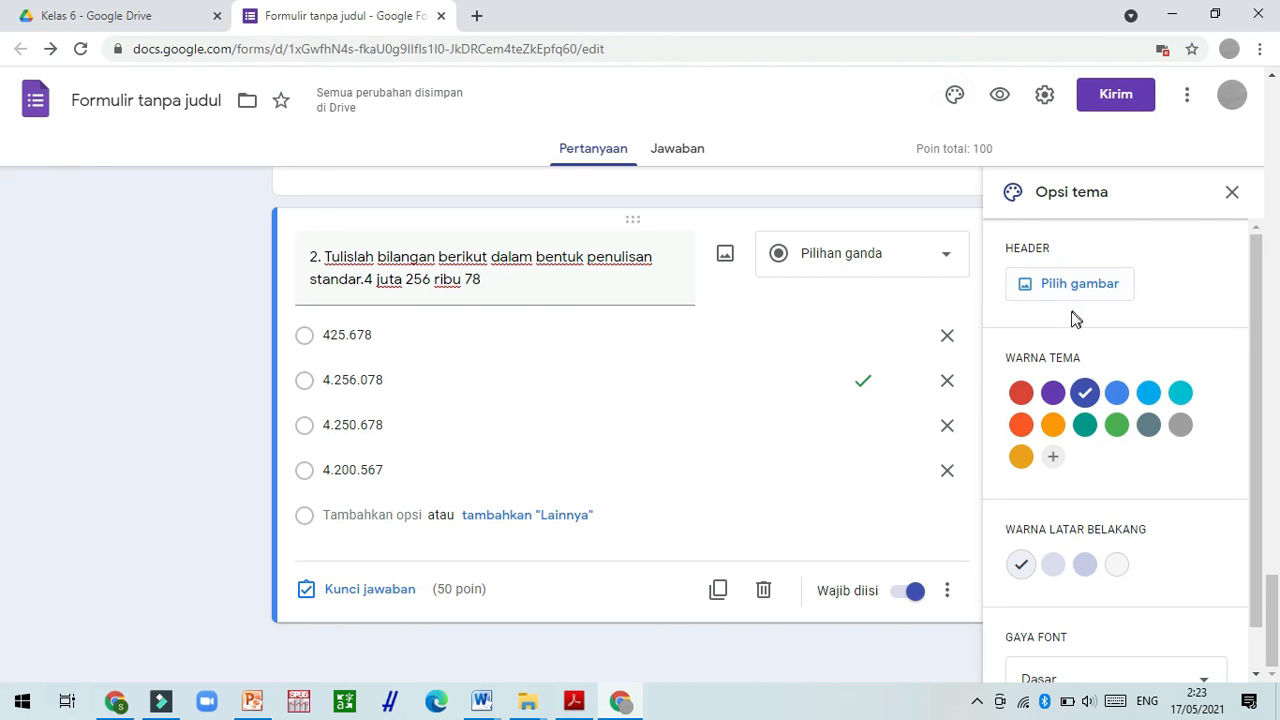
pyautogui.click(1074, 285)
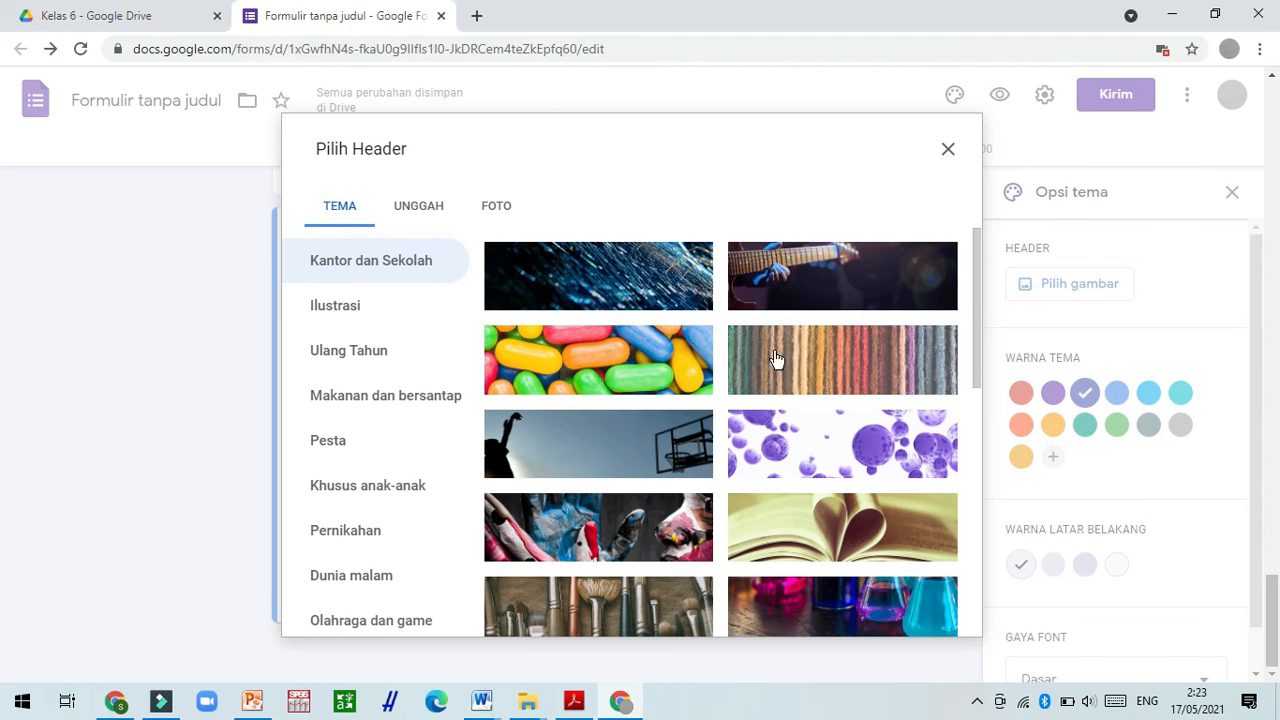
pyautogui.moveTo(978, 264); pyautogui.dragTo(934, 665)
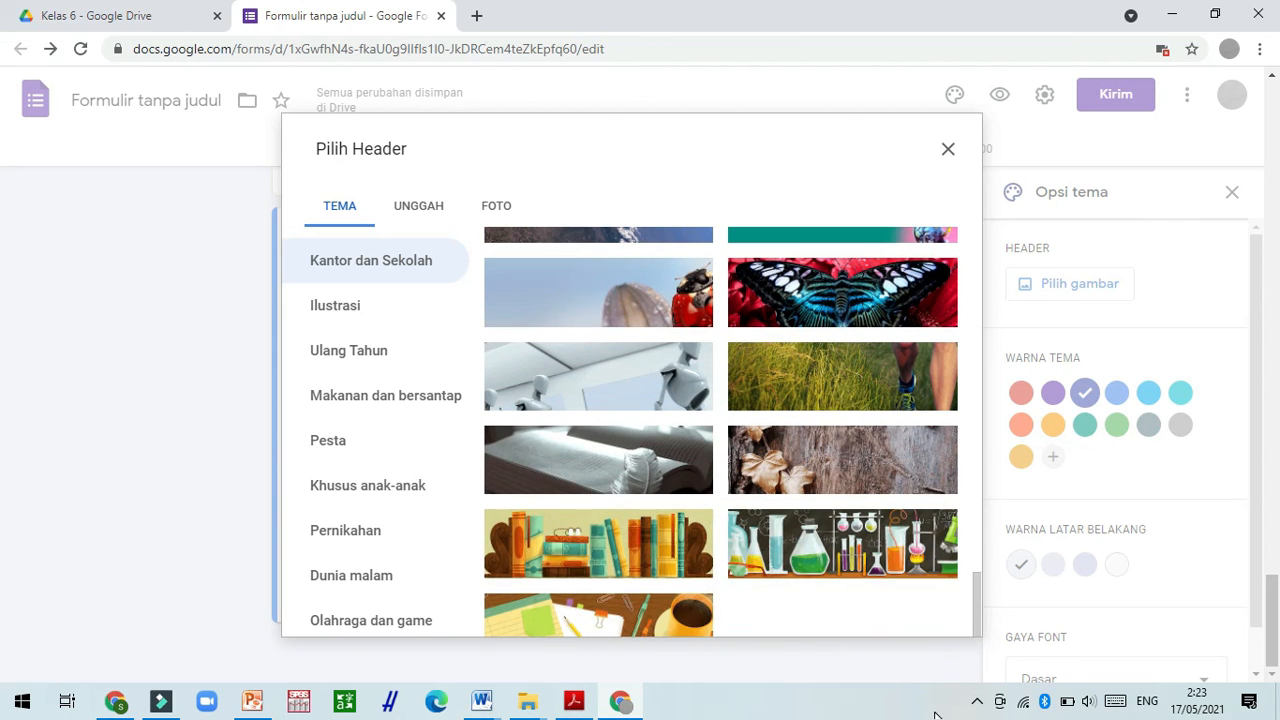
pyautogui.click(650, 538)
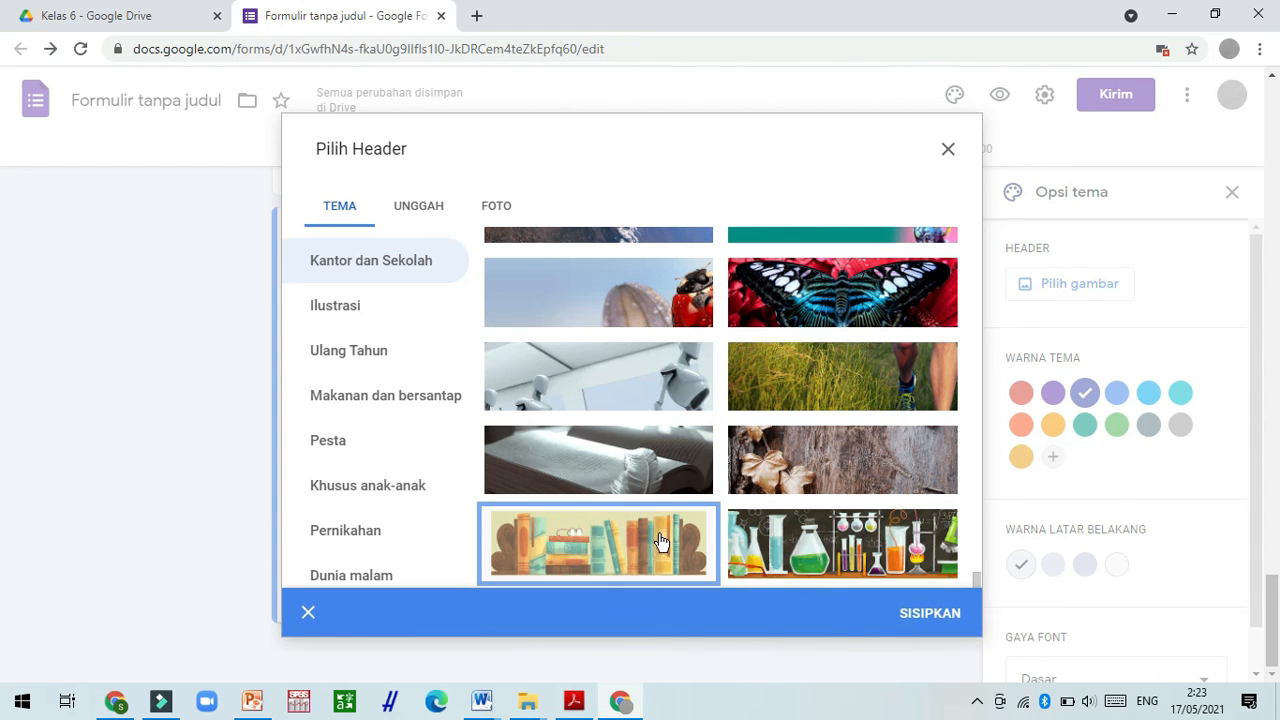
pyautogui.click(930, 614)
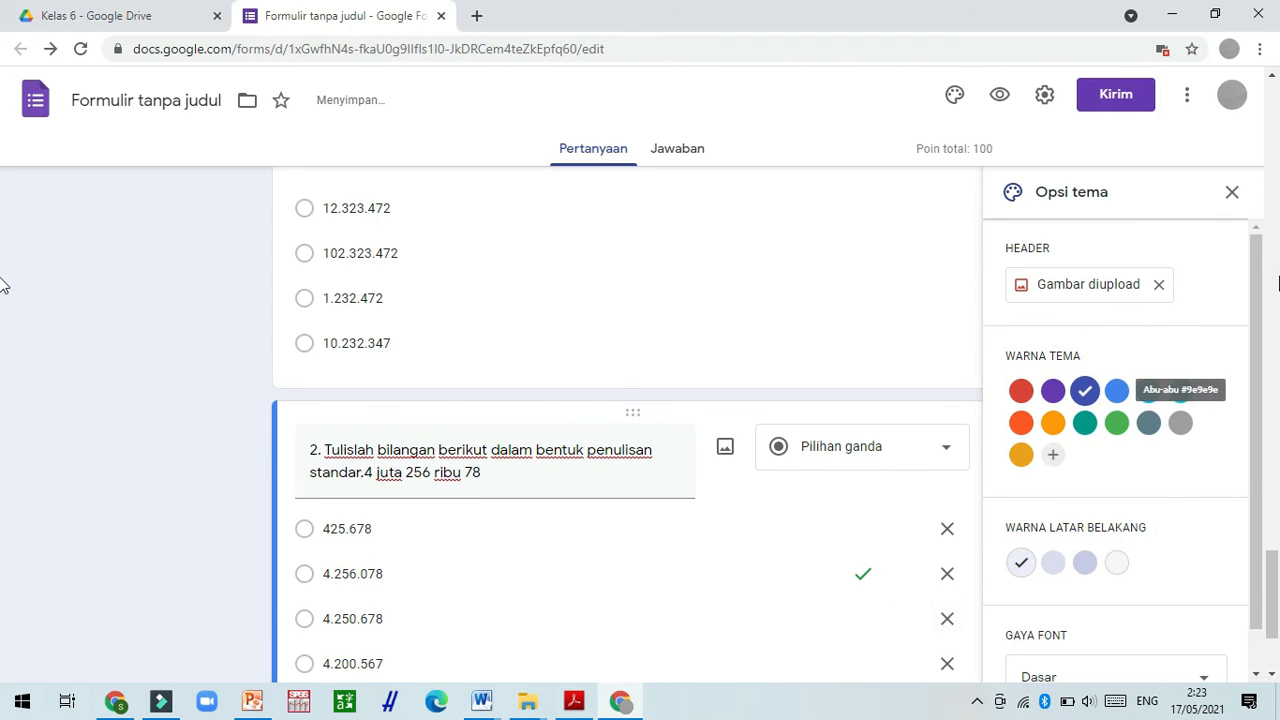
pyautogui.moveTo(1275, 565); pyautogui.dragTo(1279, 12)
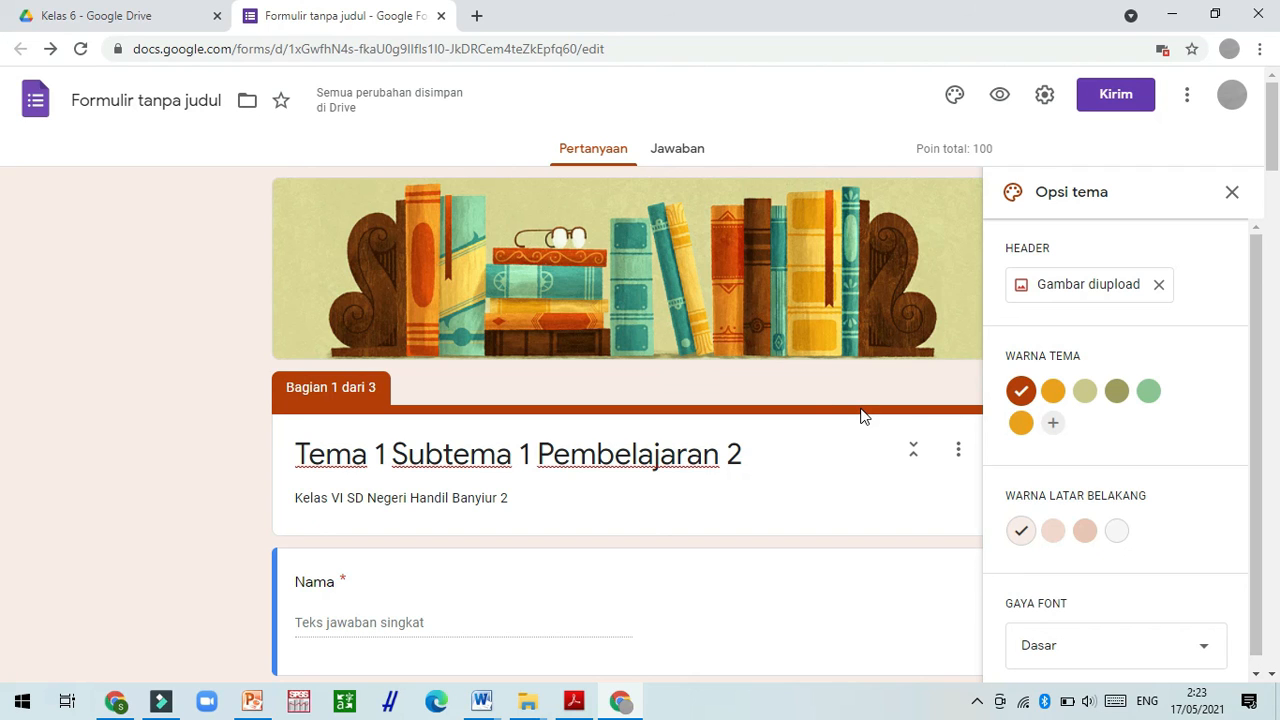
# Try the two orange theme colours, return to the dark red one and close the theme options
pyautogui.click(1053, 392)
pyautogui.click(1021, 423)
pyautogui.click(1021, 391)
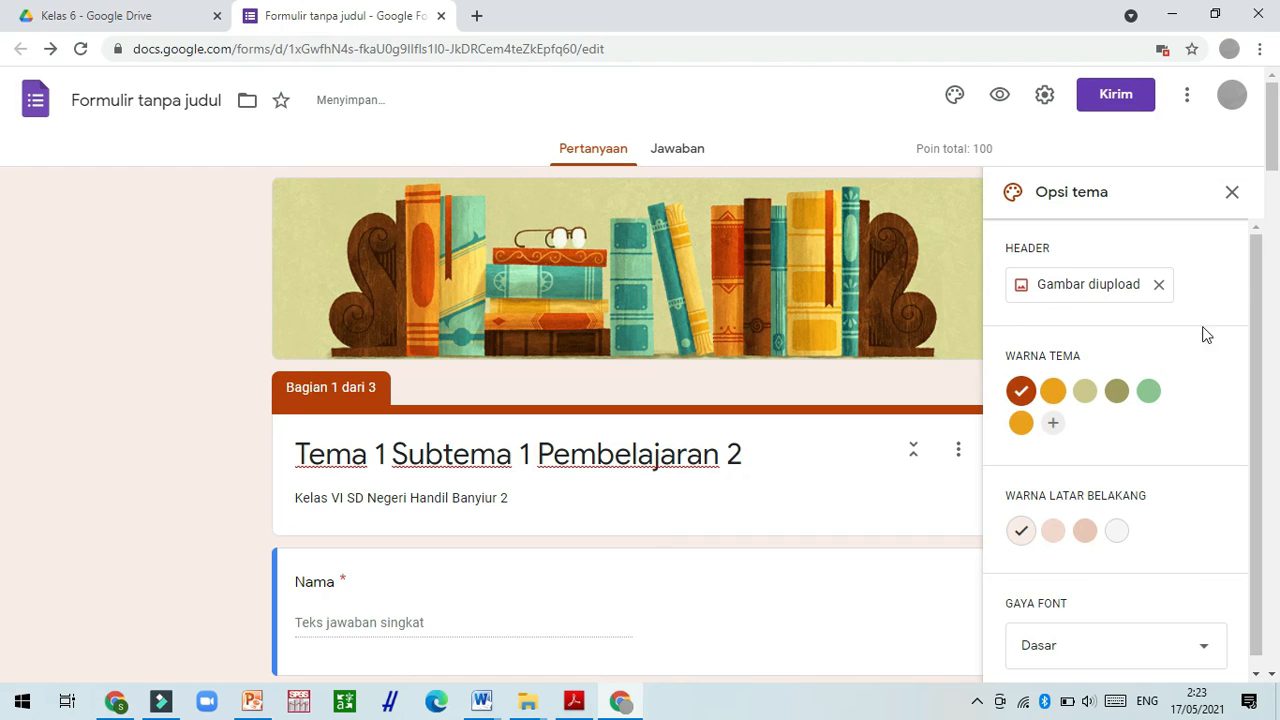
pyautogui.click(1233, 193)
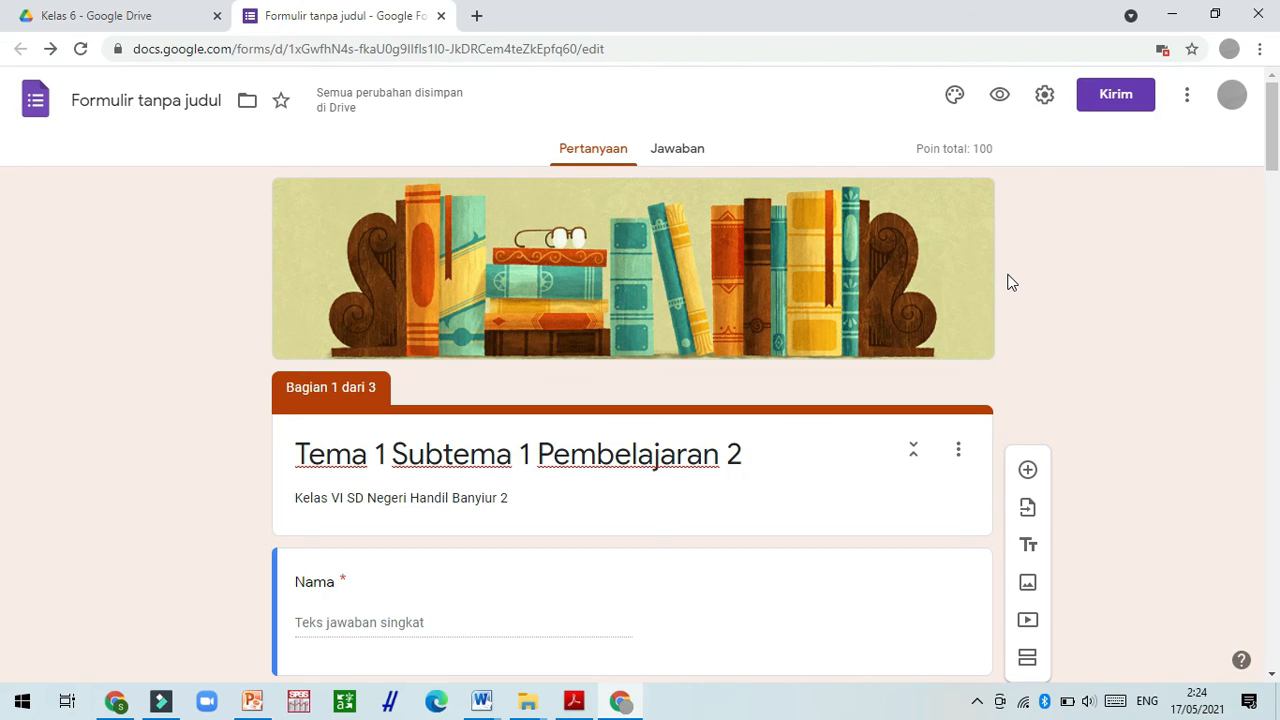
# Preview the form and complete its identity page with a student's name and class 6, continuing to the reading section
pyautogui.click(1000, 96)
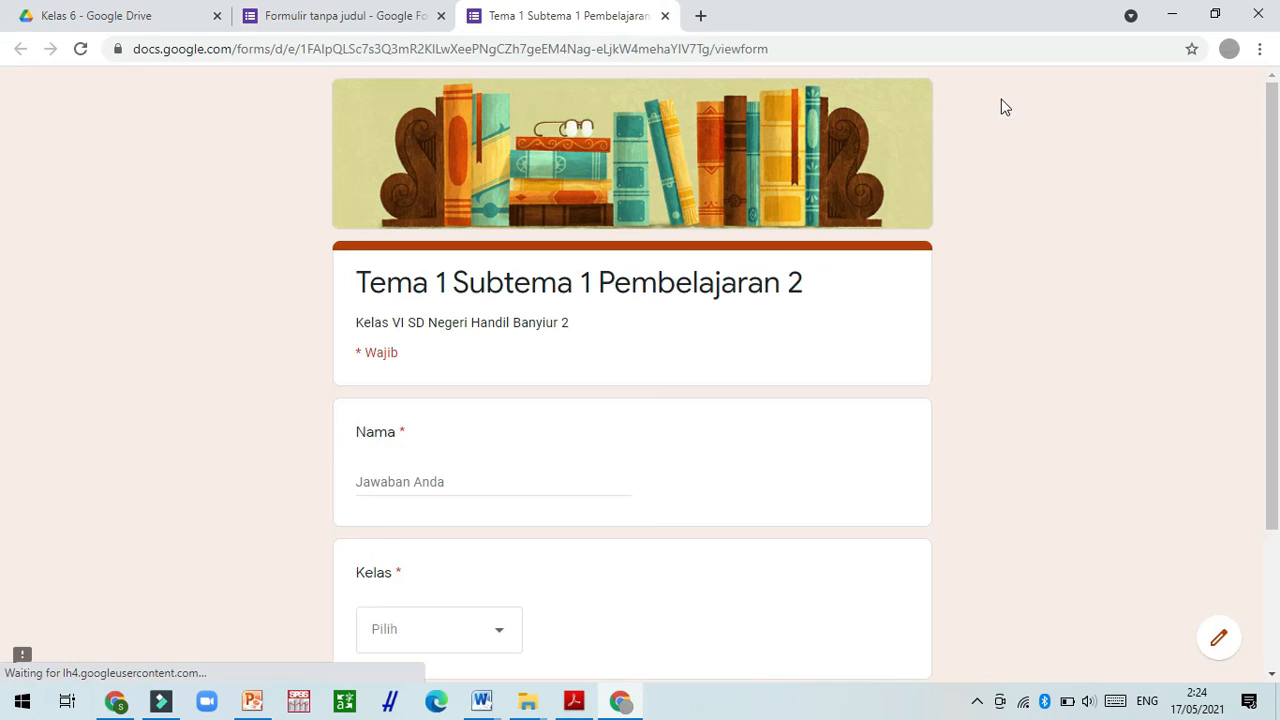
pyautogui.moveTo(1275, 205); pyautogui.dragTo(1262, 318)
pyautogui.scroll(-1, 1262, 318)
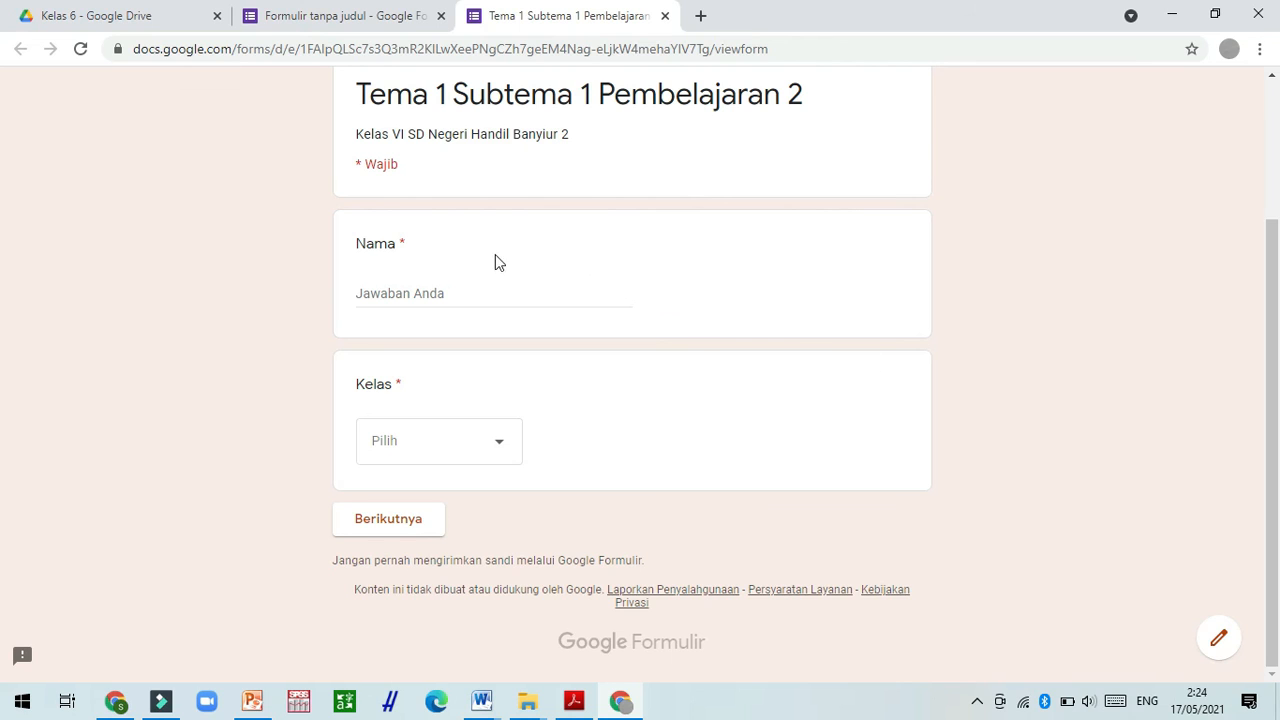
pyautogui.click(417, 293)
pyautogui.write('IJAH')
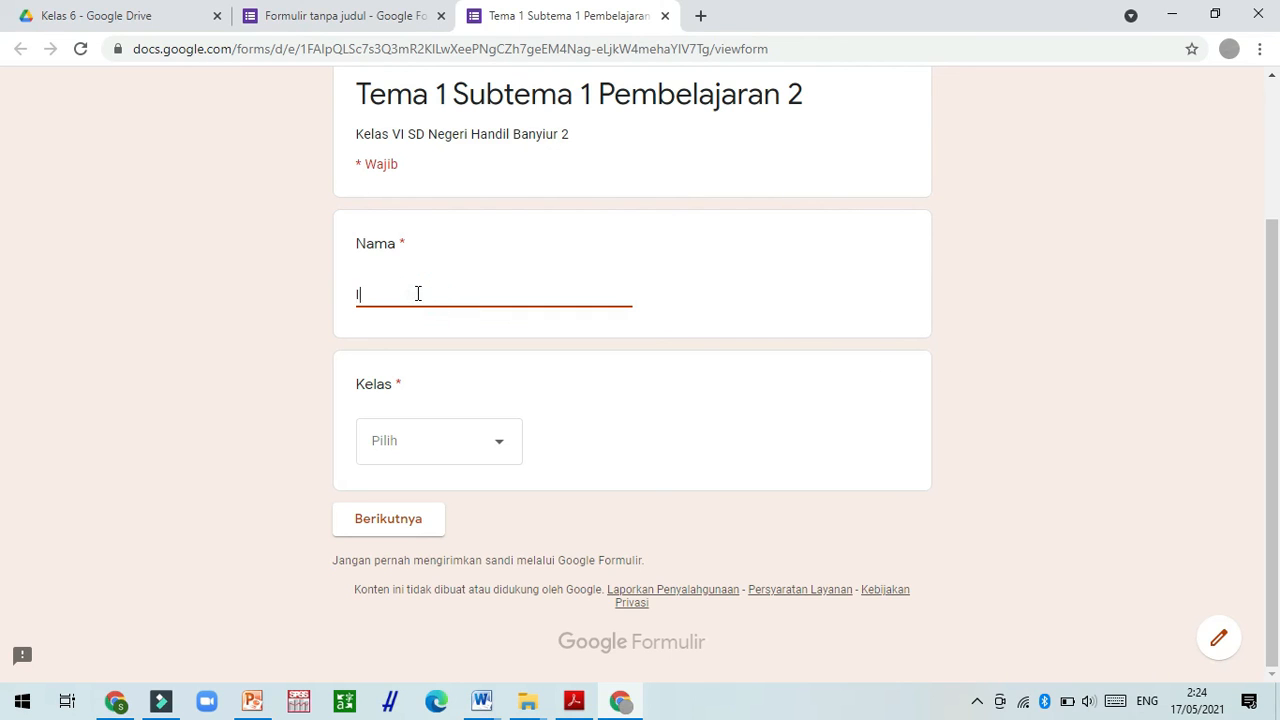
pyautogui.click(455, 463)
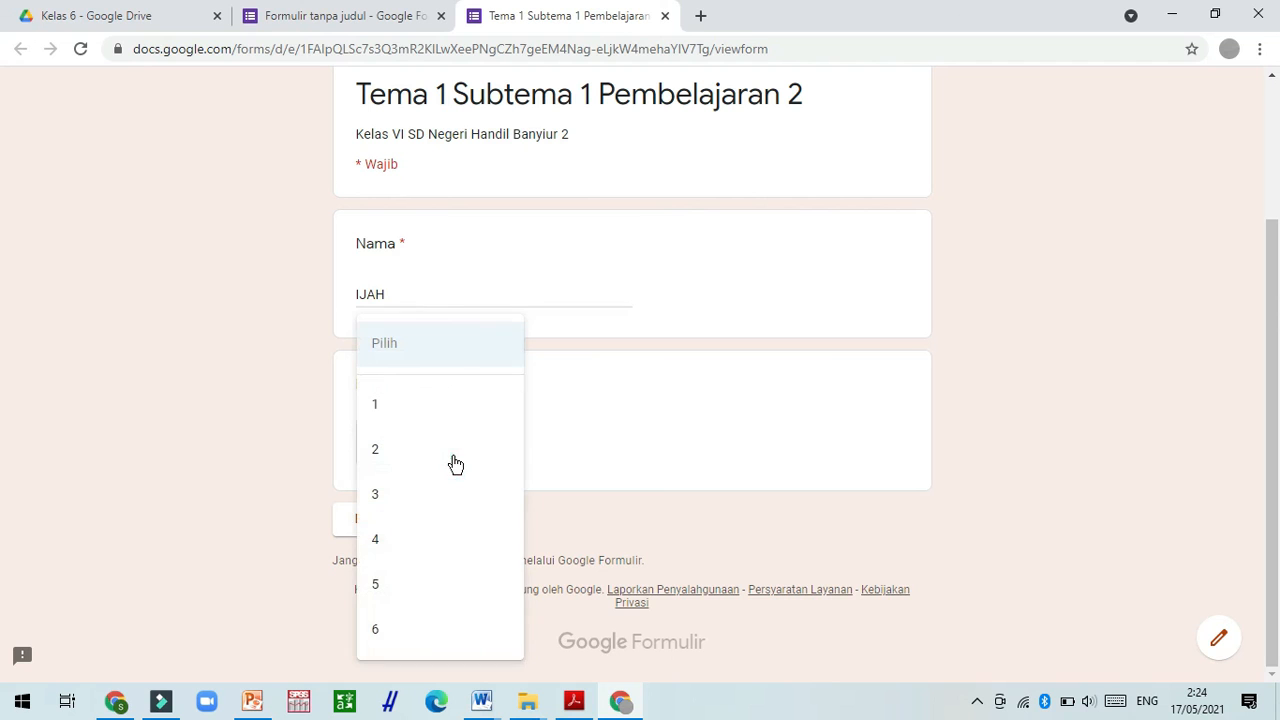
pyautogui.click(376, 640)
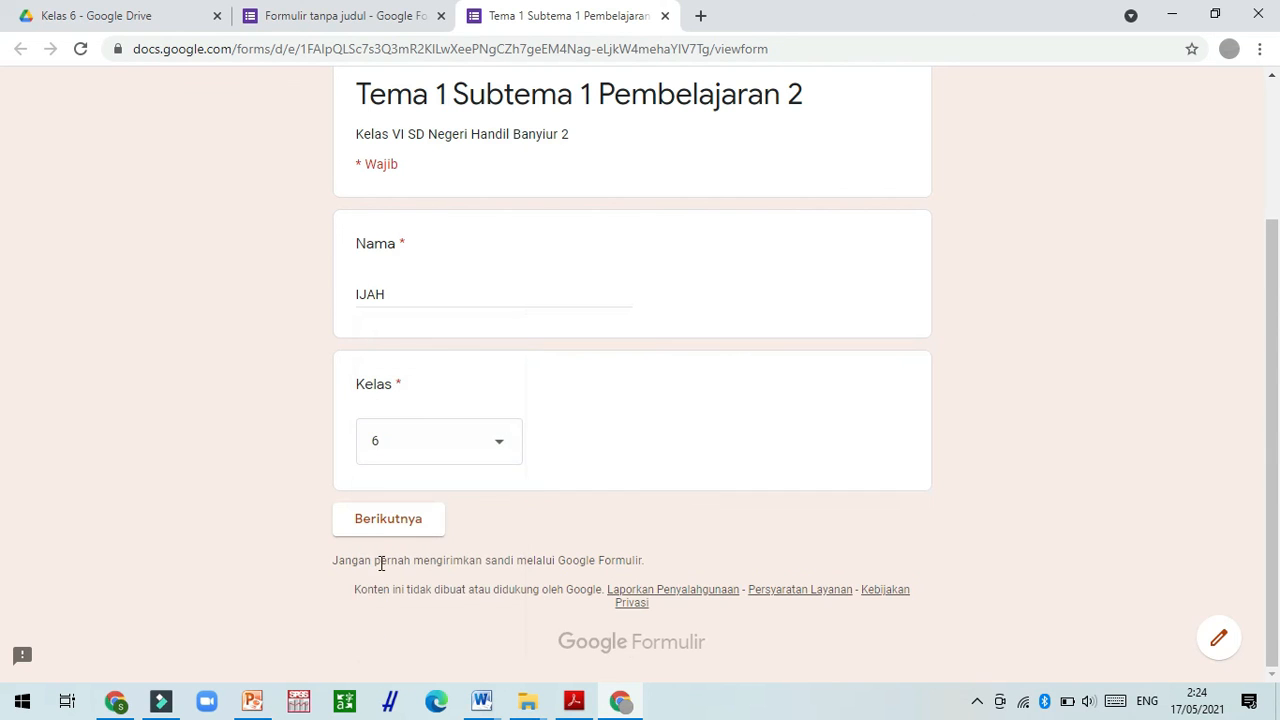
pyautogui.click(383, 519)
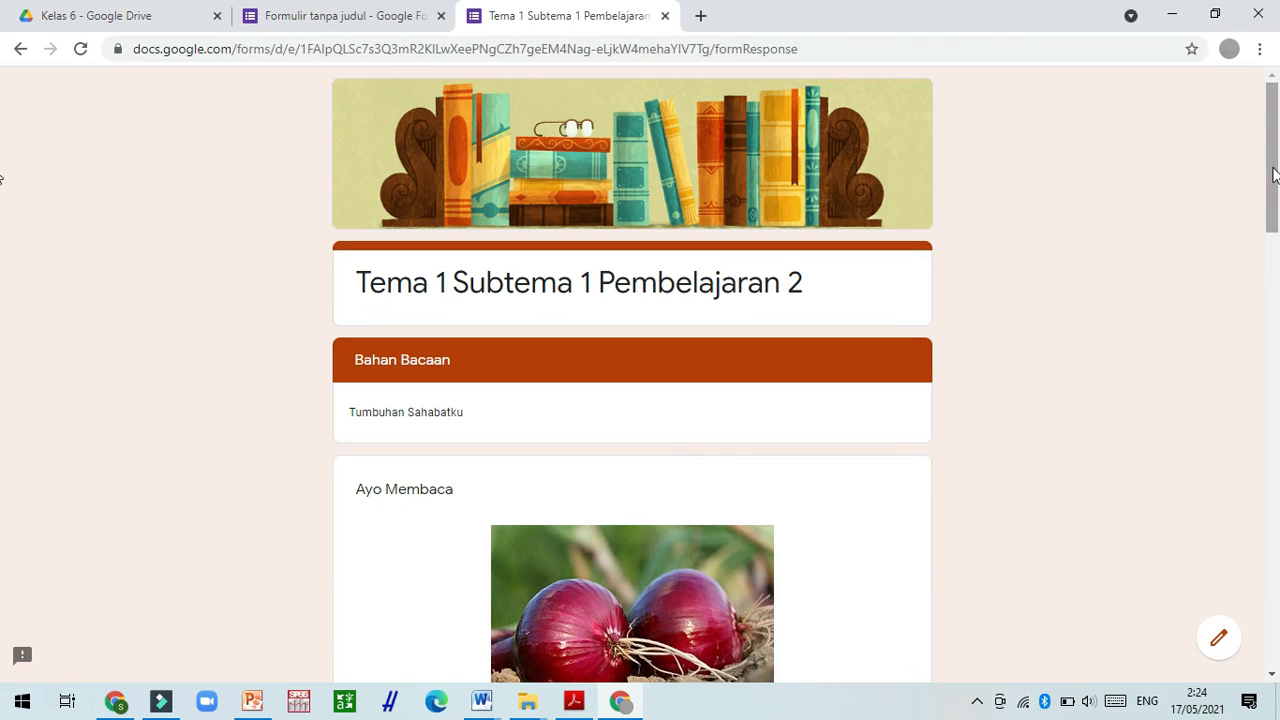
# Look through the "Bahan Bacaan" page in the preview and continue to examine the two "Latihan Soal" questions
pyautogui.moveTo(1273, 178); pyautogui.dragTo(1249, 651)
pyautogui.click(495, 520)
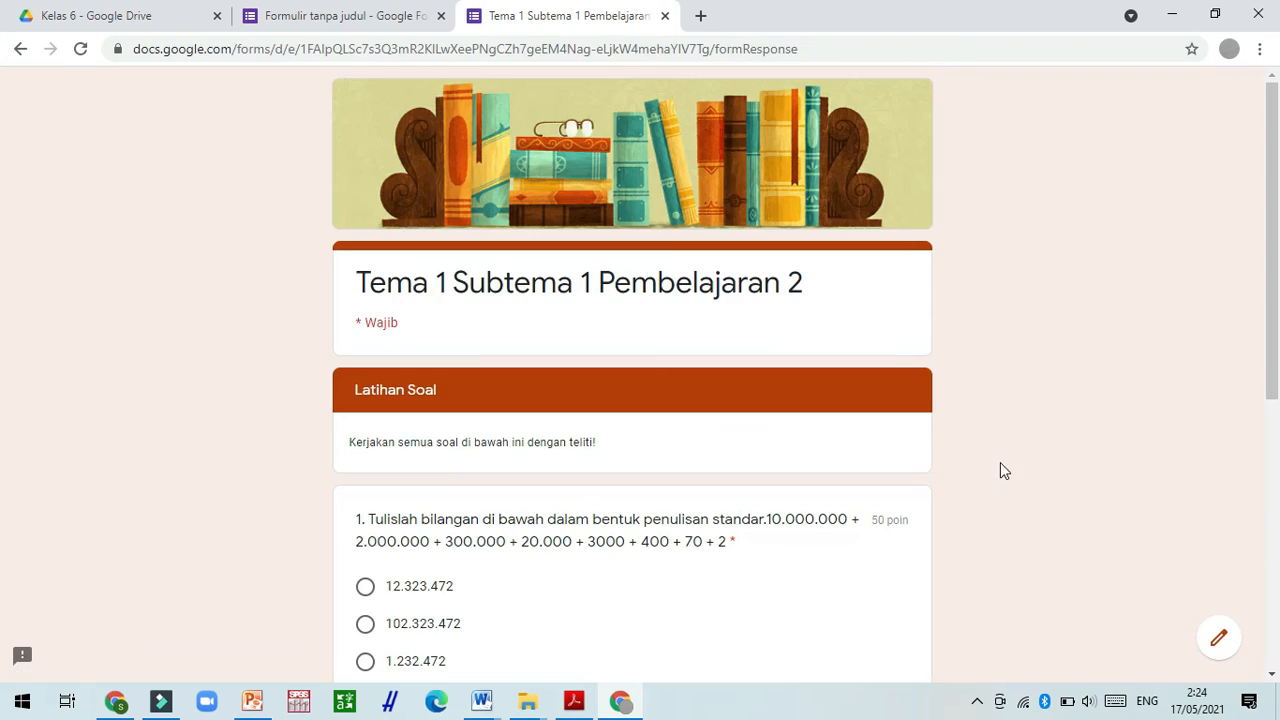
pyautogui.moveTo(1271, 271); pyautogui.dragTo(1266, 534)
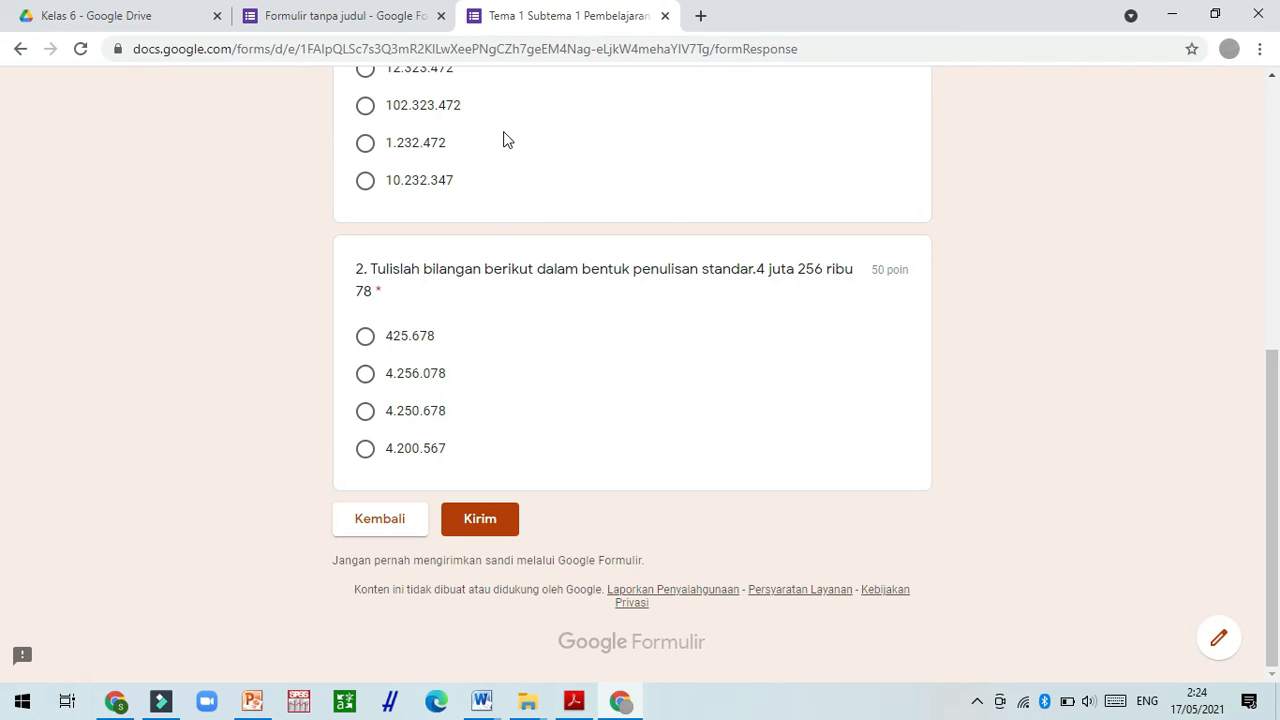
# Return to the form editor and copy the form's sharing link with its URL shortened
pyautogui.click(360, 18)
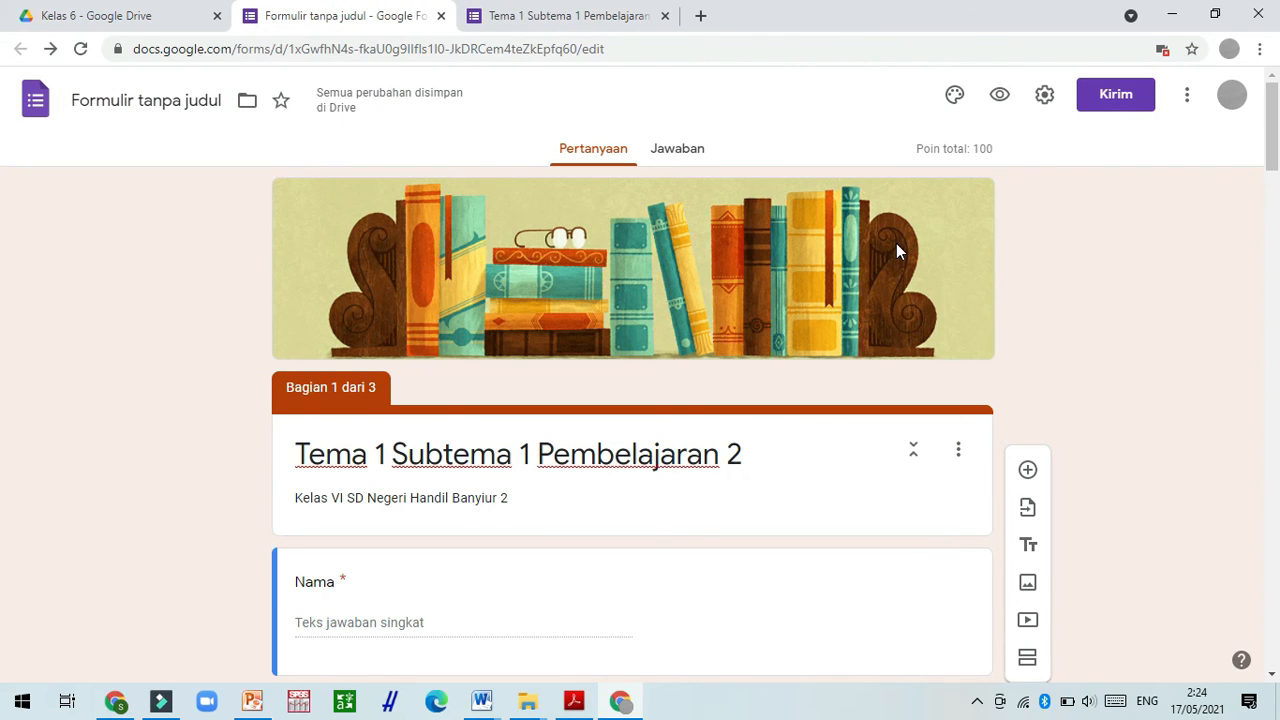
pyautogui.click(1133, 95)
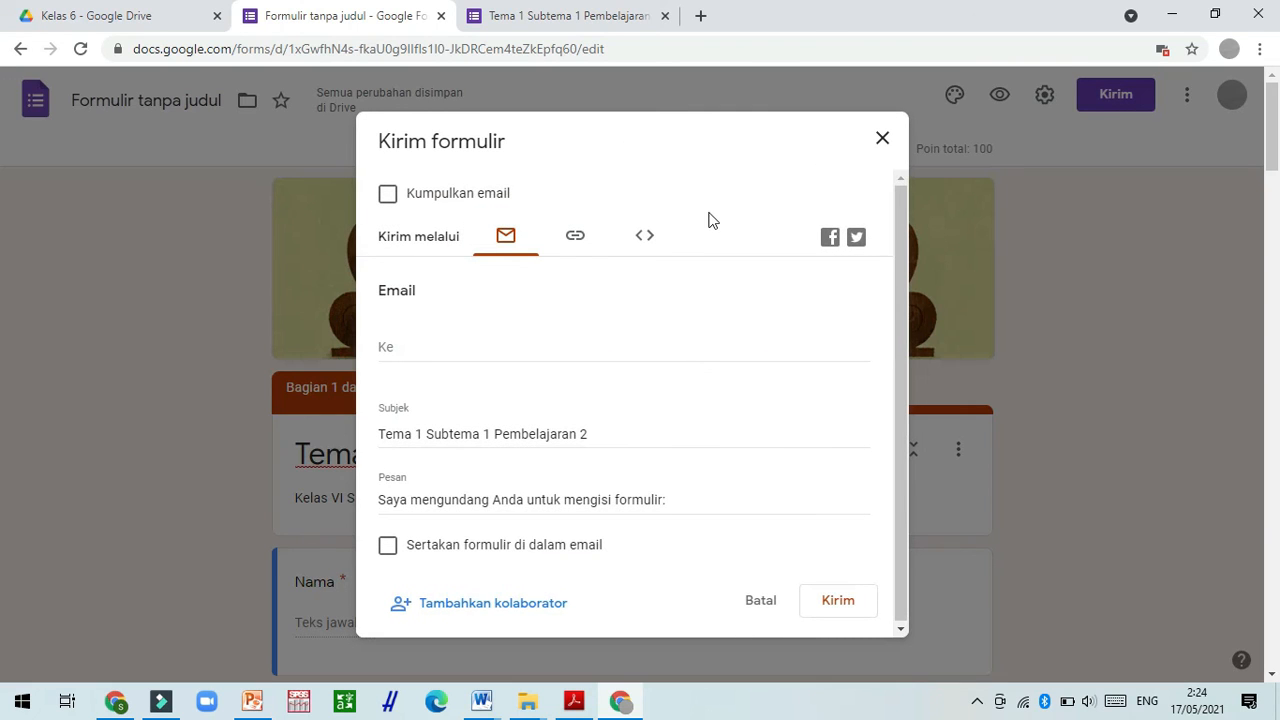
pyautogui.click(576, 242)
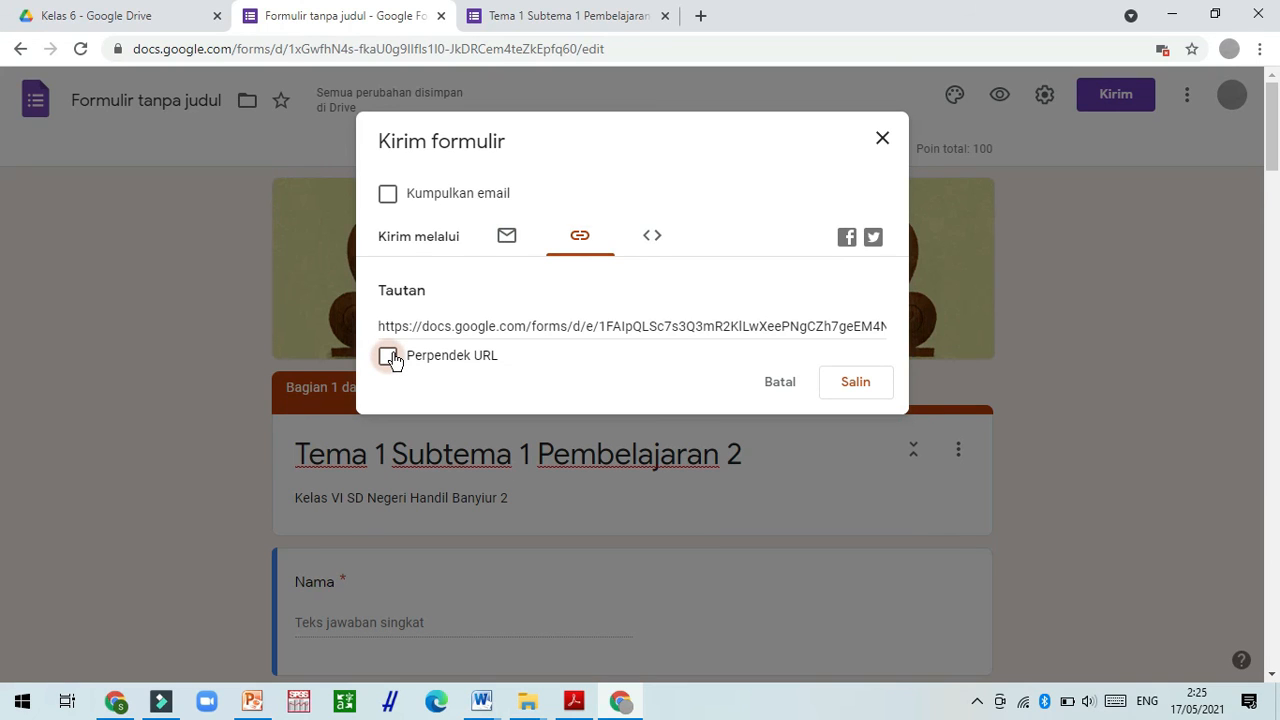
pyautogui.click(390, 357)
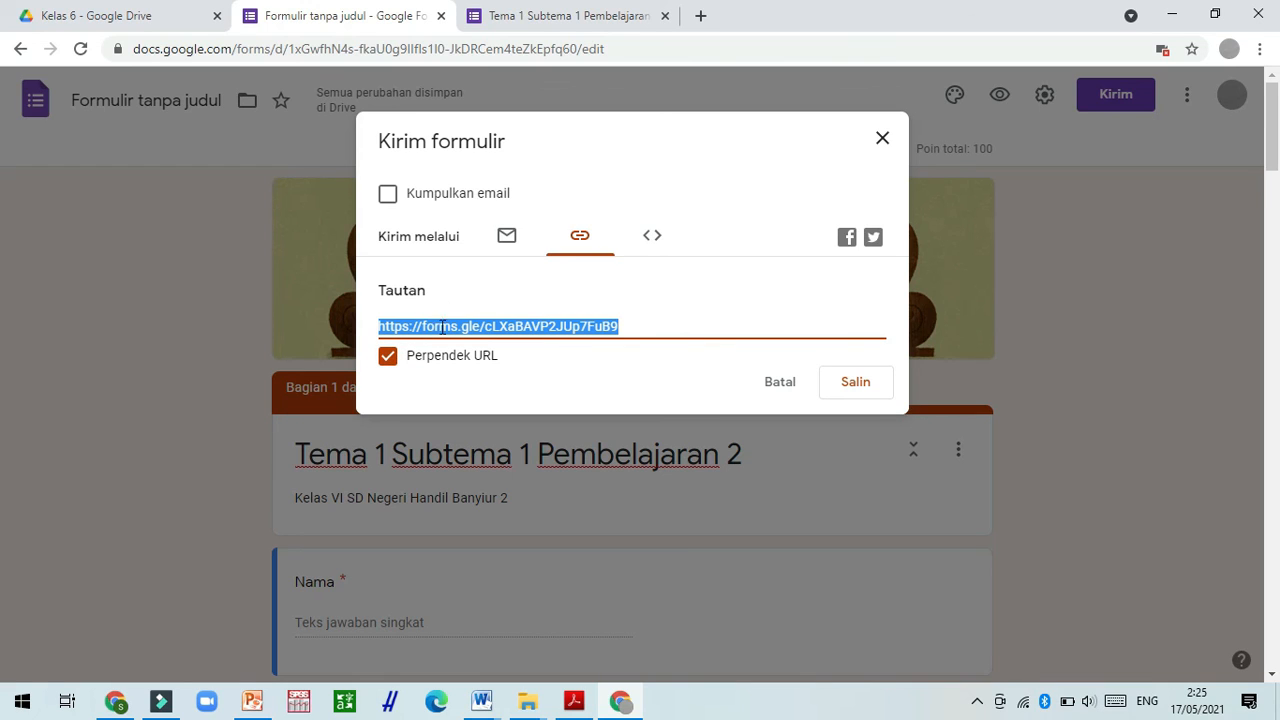
pyautogui.click(848, 390)
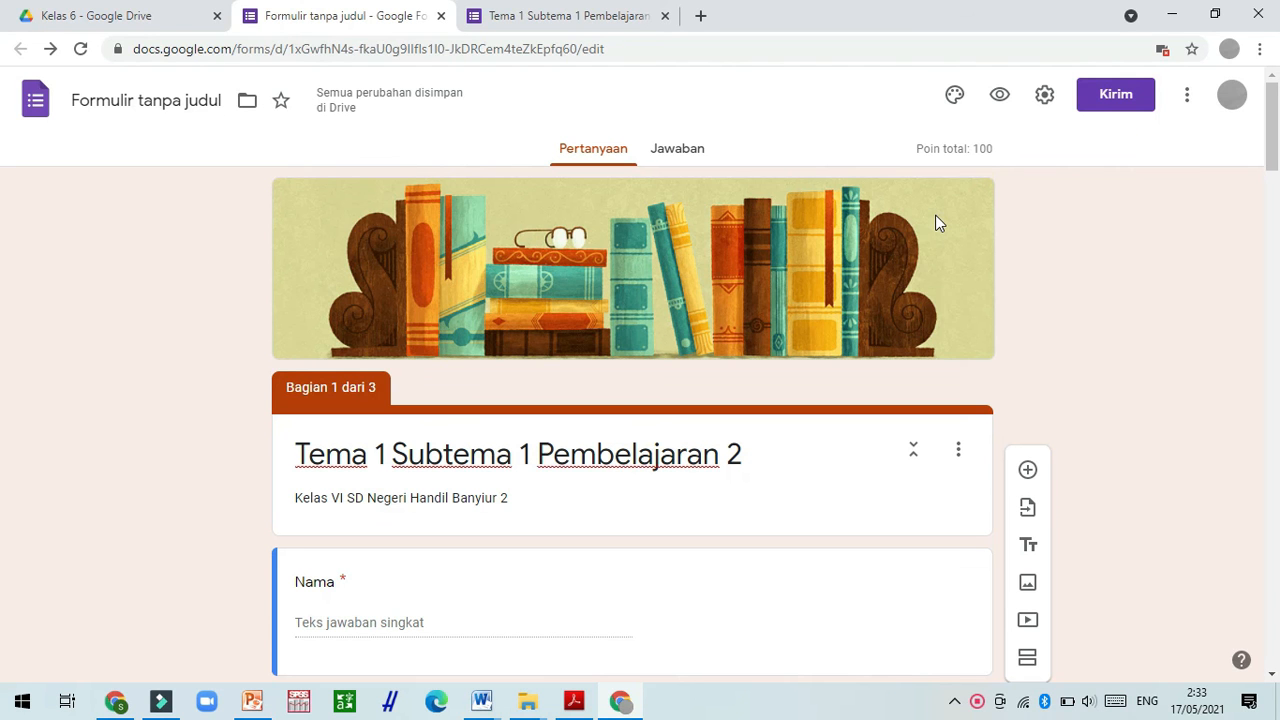